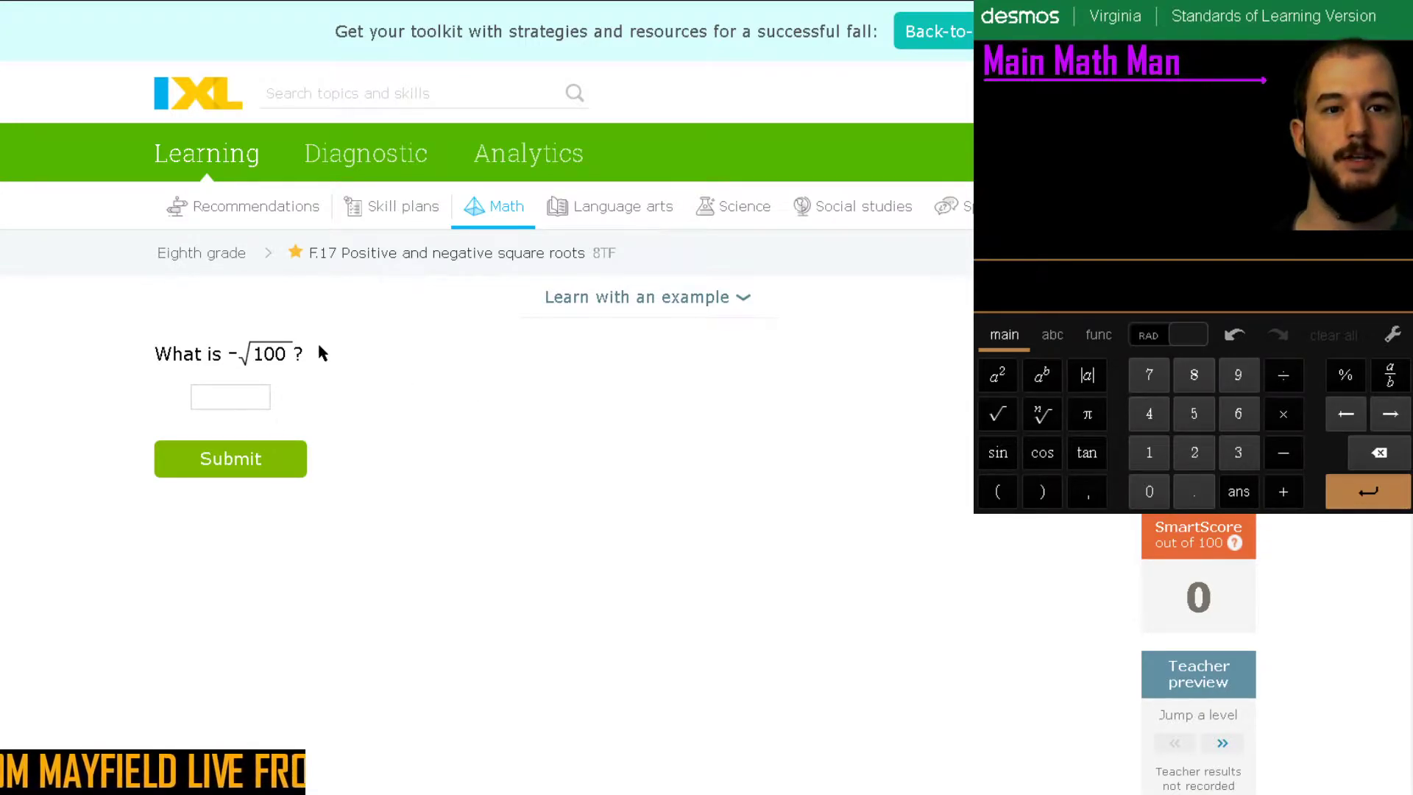
# Build −√100 on the Desmos keypad to get −10
pyautogui.moveTo(282, 354); pyautogui.dragTo(245, 354)
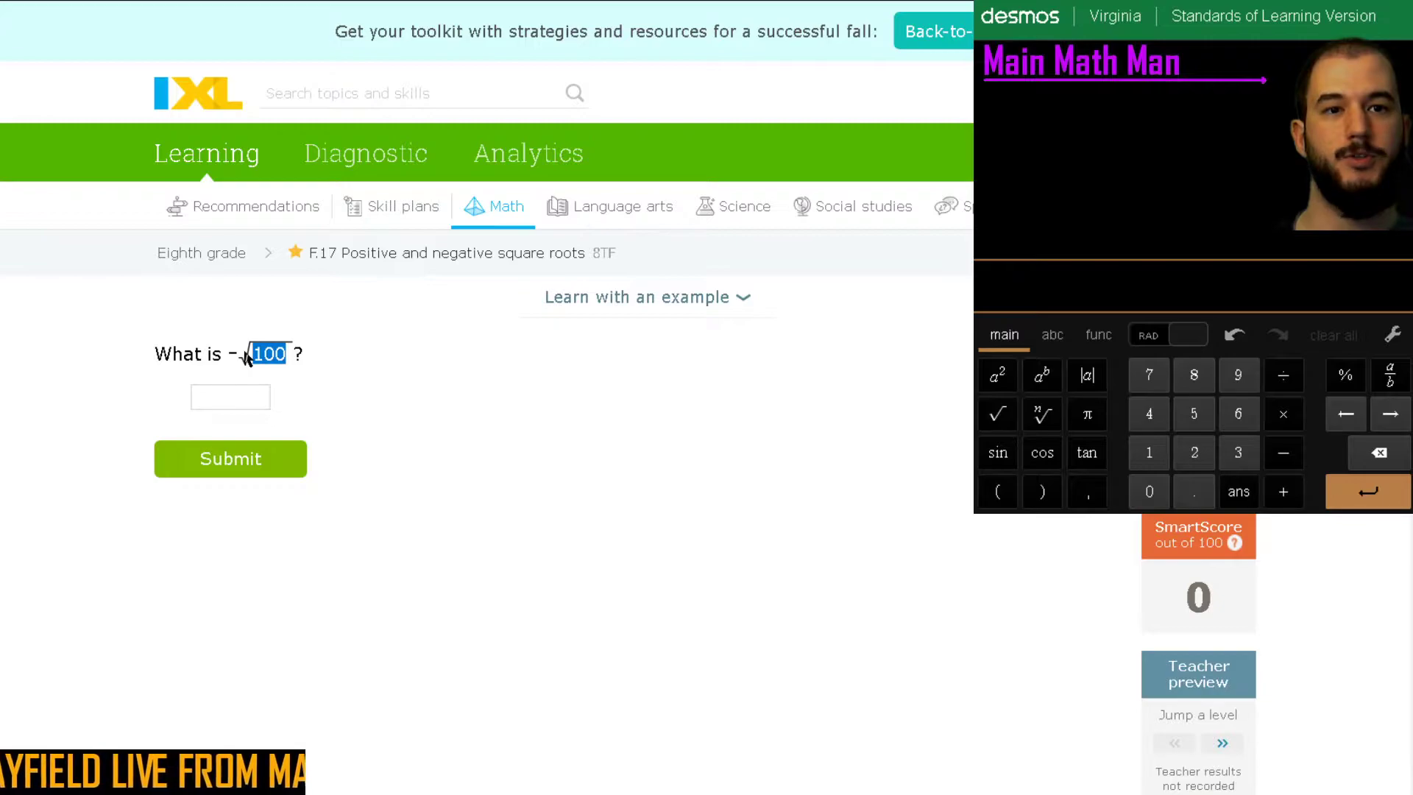
pyautogui.click(228, 354)
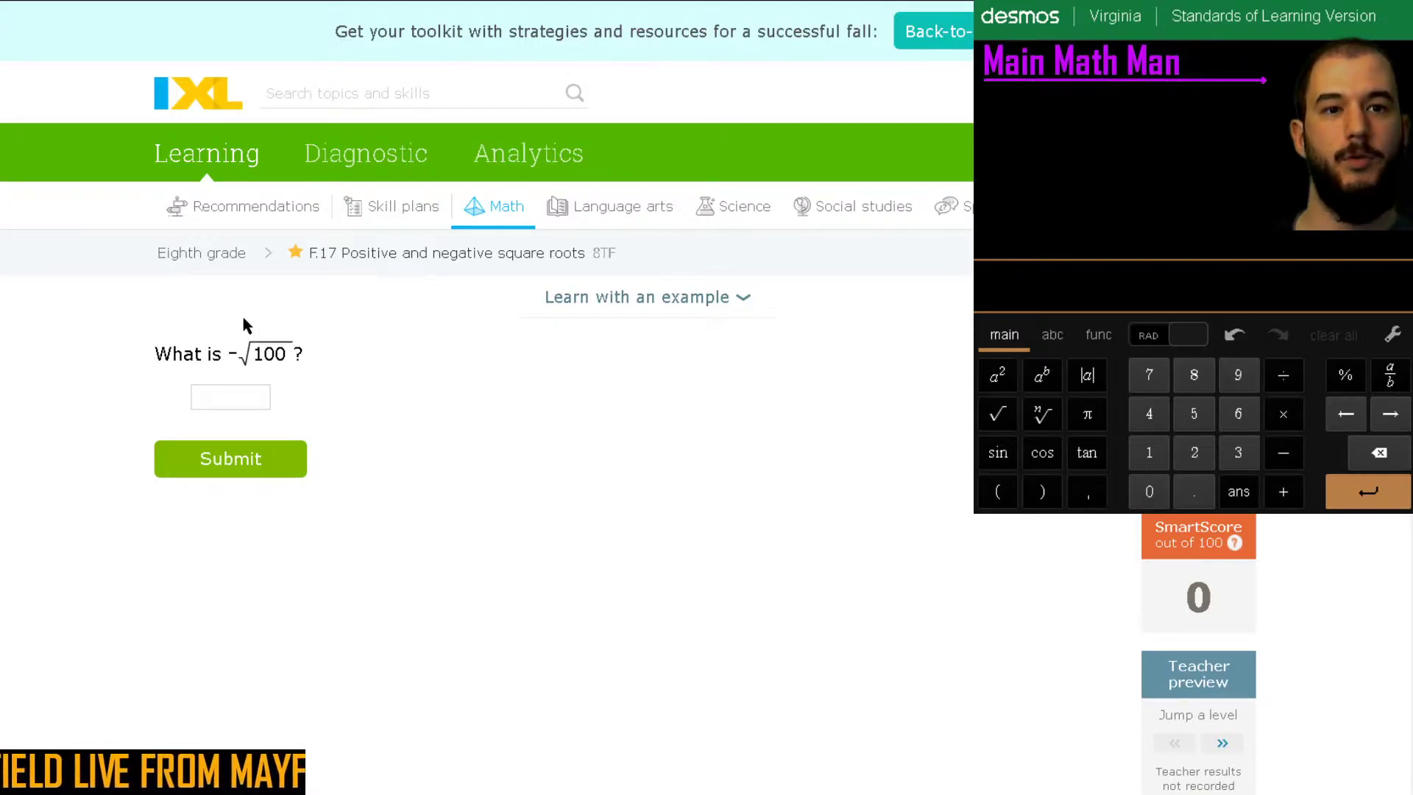
pyautogui.click(1284, 453)
pyautogui.click(993, 412)
pyautogui.click(1149, 454)
pyautogui.doubleClick(1147, 492)
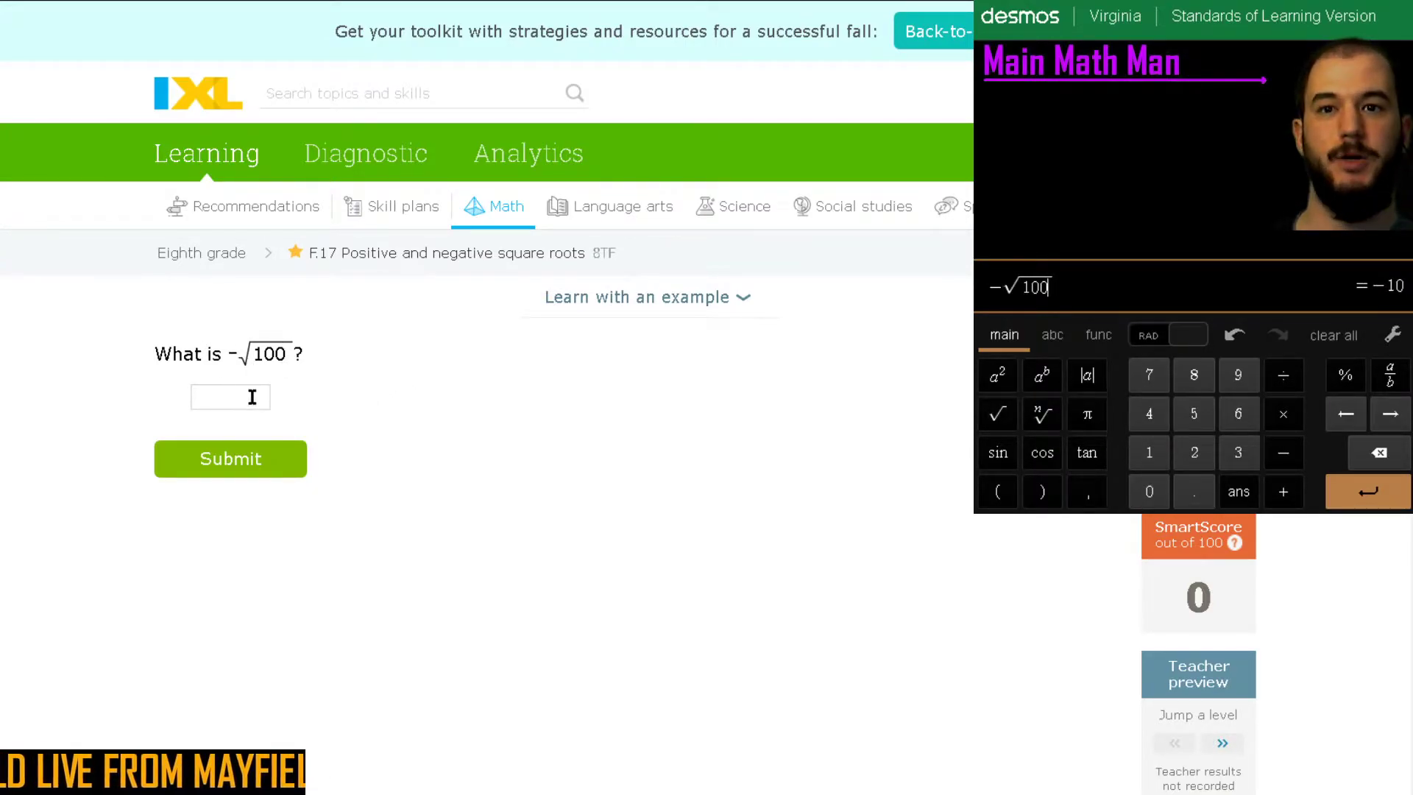
# Enter −10 in the IXL answer box and submit it
pyautogui.doubleClick(233, 354)
pyautogui.click(232, 402)
pyautogui.write('-10')
pyautogui.click(290, 461)
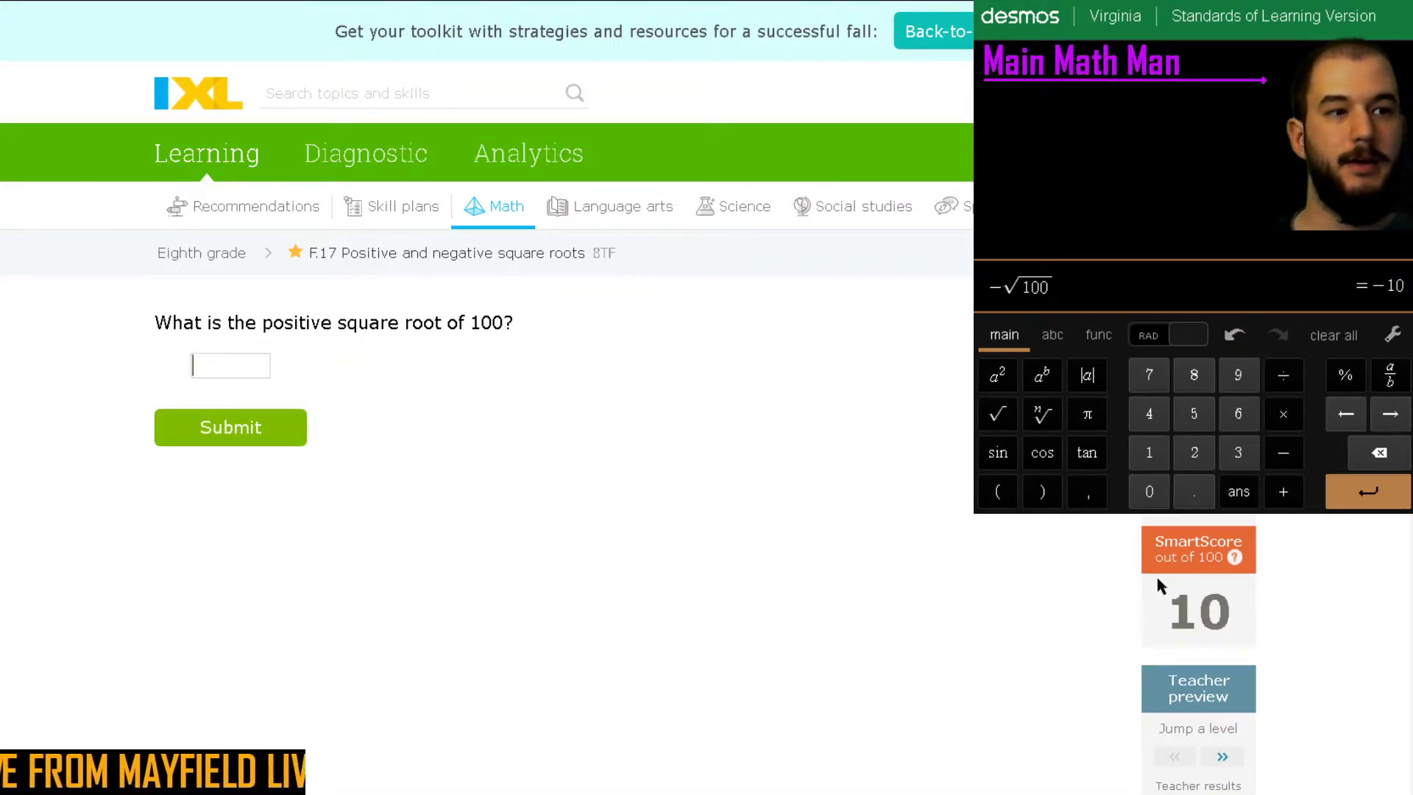
# Clear Desmos, compute √100 = 10, and submit 10 as the positive square root
pyautogui.click(452, 388)
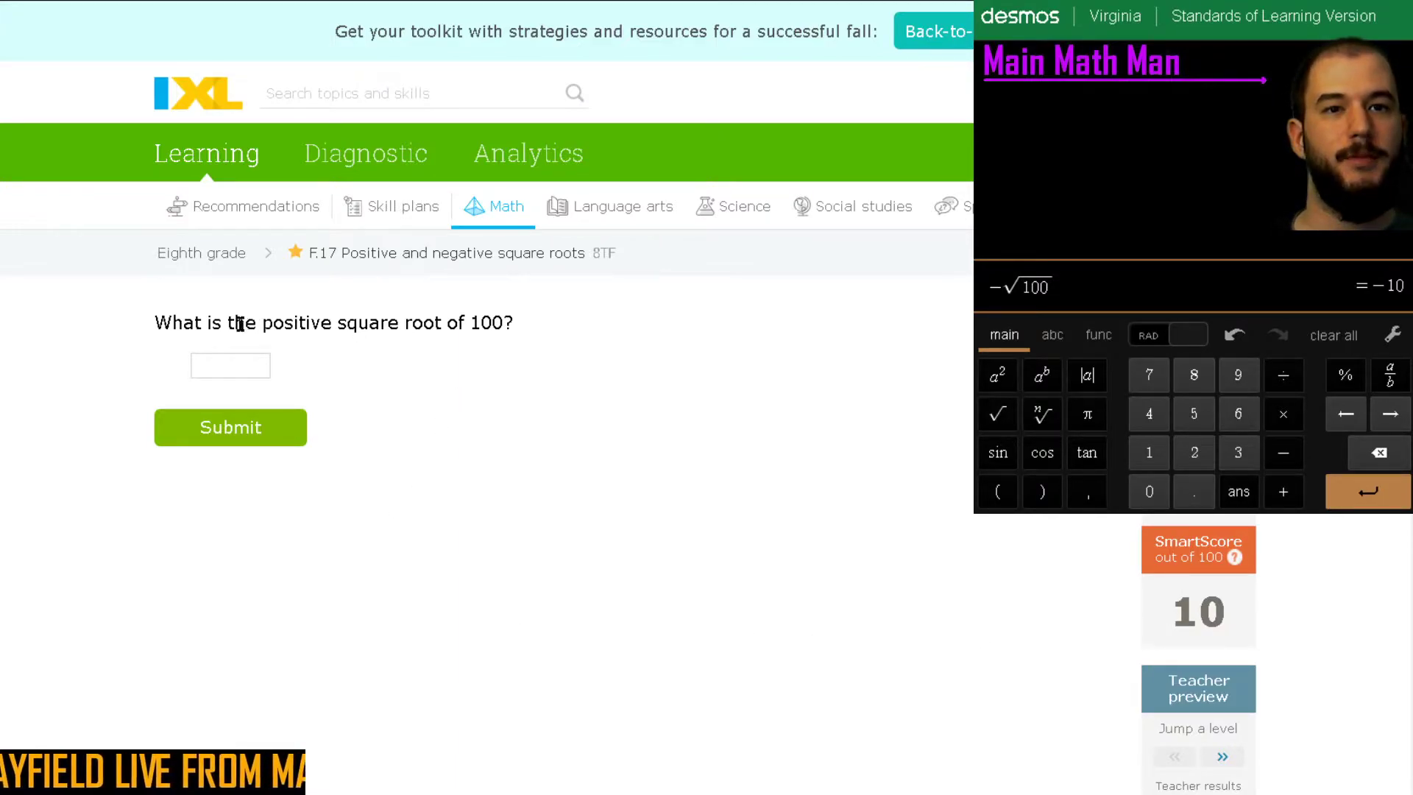
pyautogui.doubleClick(298, 322)
pyautogui.click(214, 365)
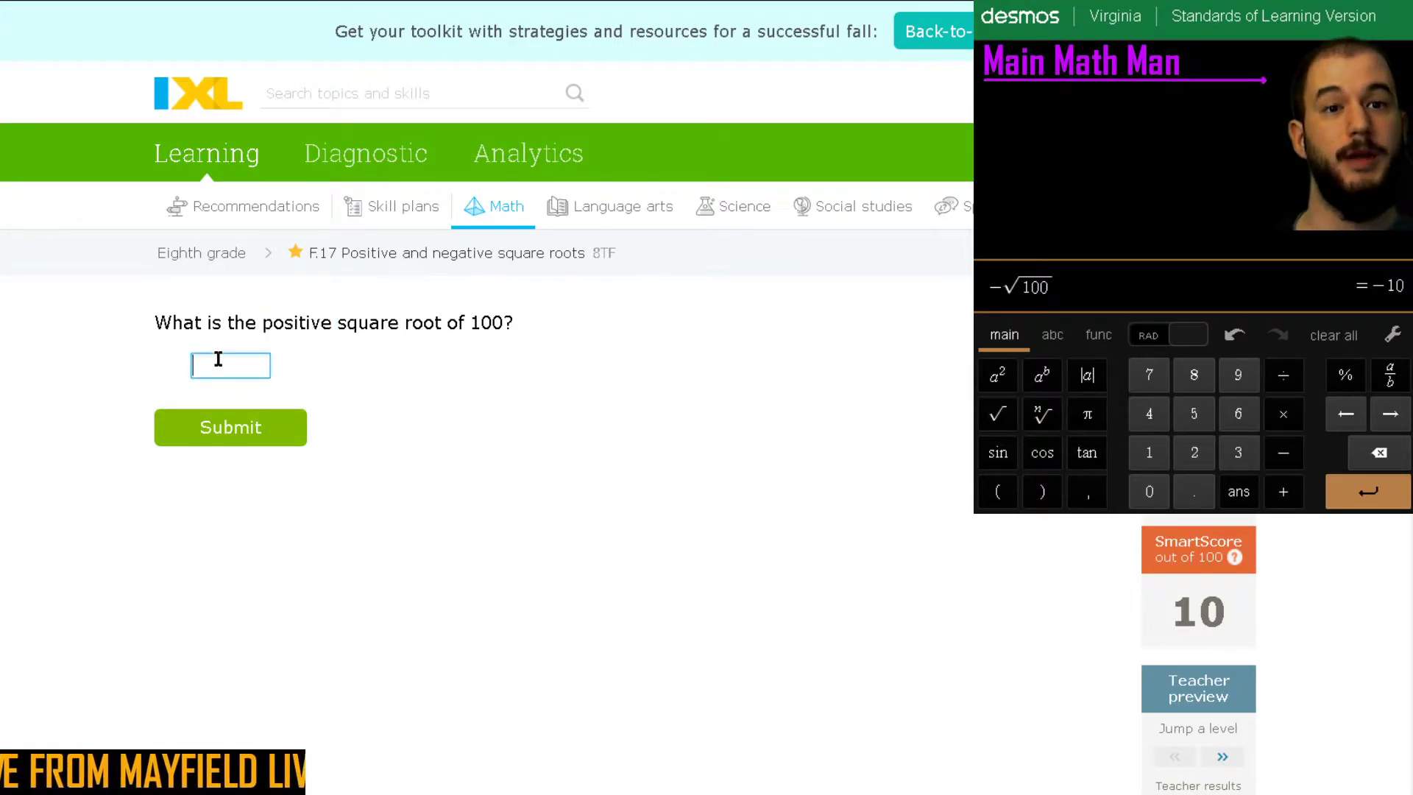
pyautogui.click(1325, 334)
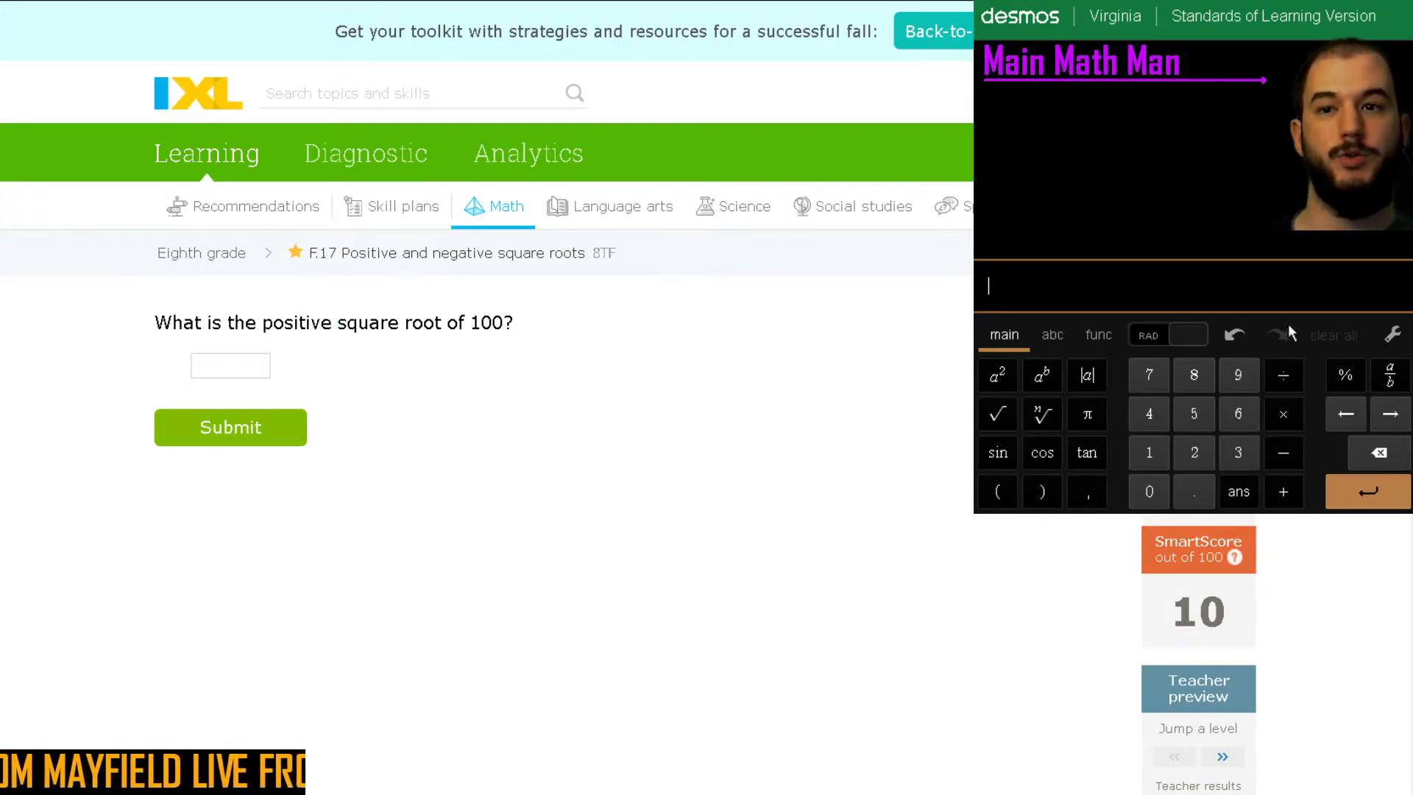
pyautogui.click(998, 414)
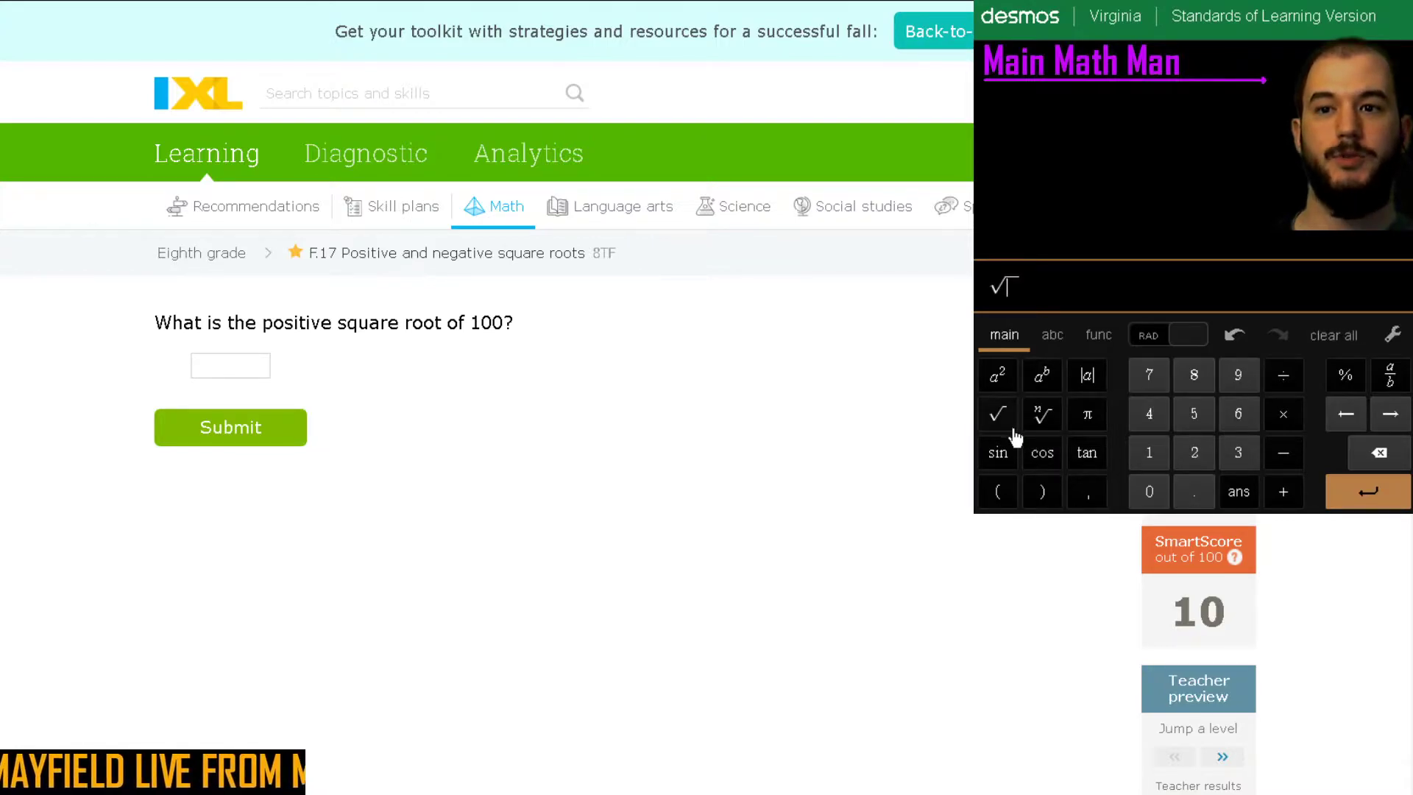
pyautogui.click(1149, 452)
pyautogui.click(1146, 494)
pyautogui.click(1146, 493)
pyautogui.click(250, 365)
pyautogui.write('10')
pyautogui.click(287, 427)
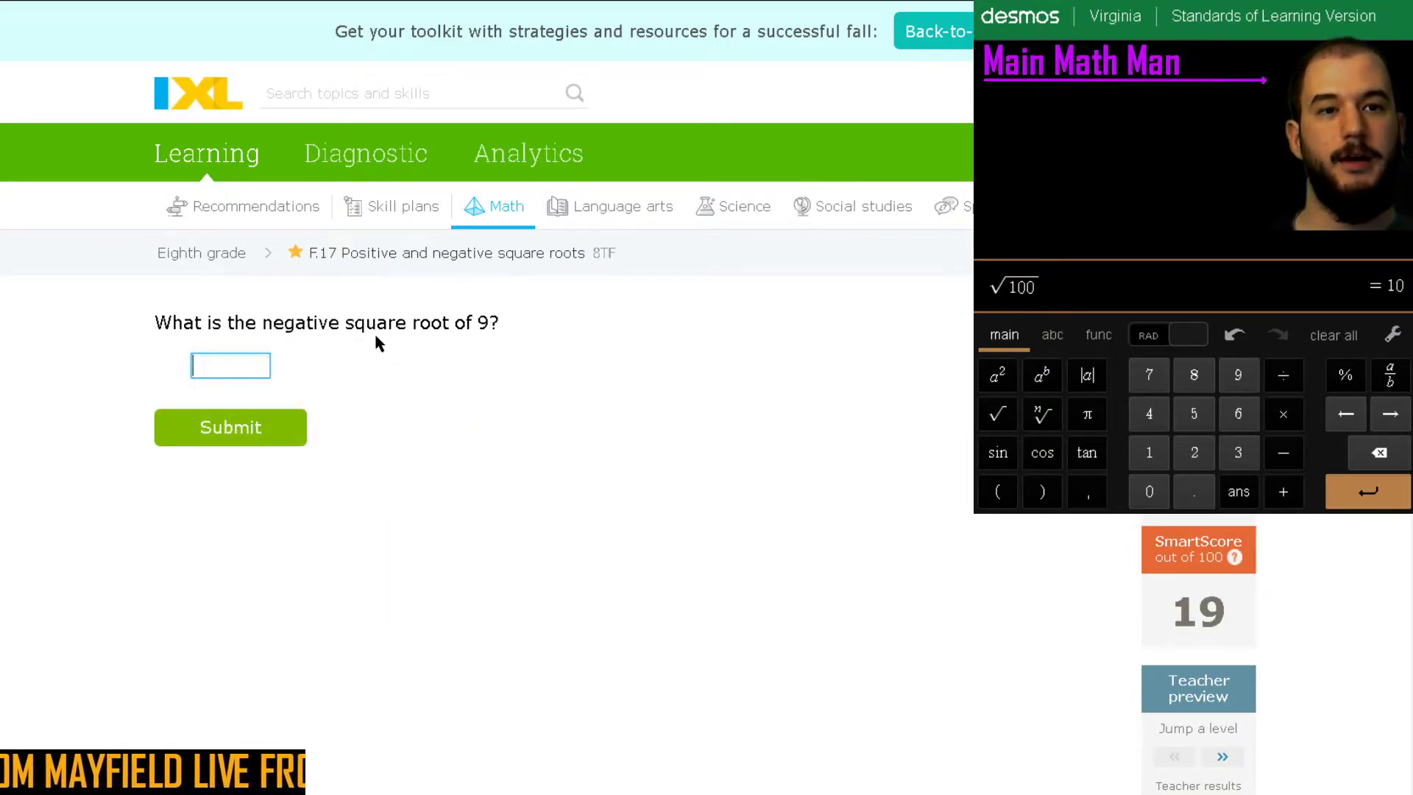
# Compute √9 in Desmos and submit −3 as the negative square root of 9
pyautogui.click(1333, 335)
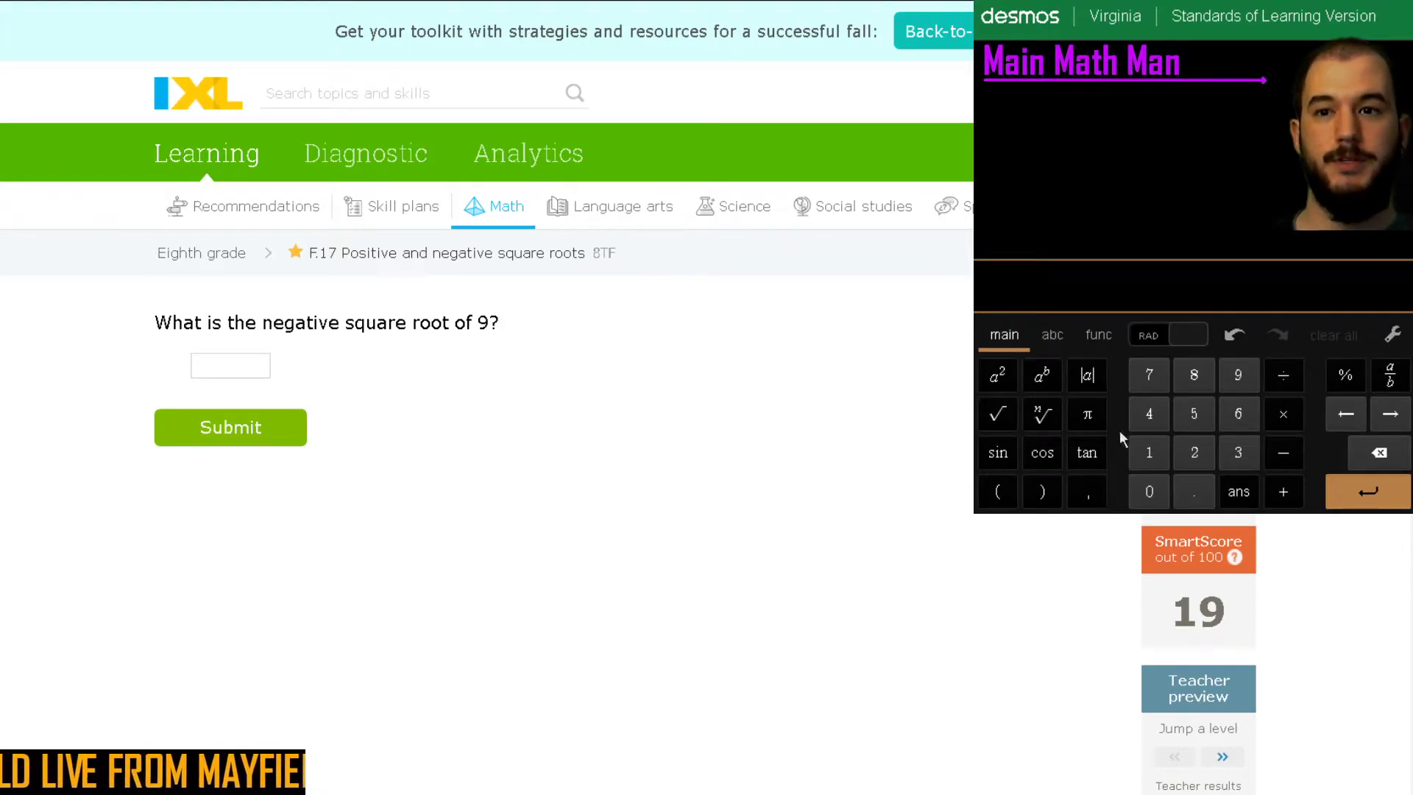
pyautogui.click(1004, 424)
pyautogui.click(1240, 393)
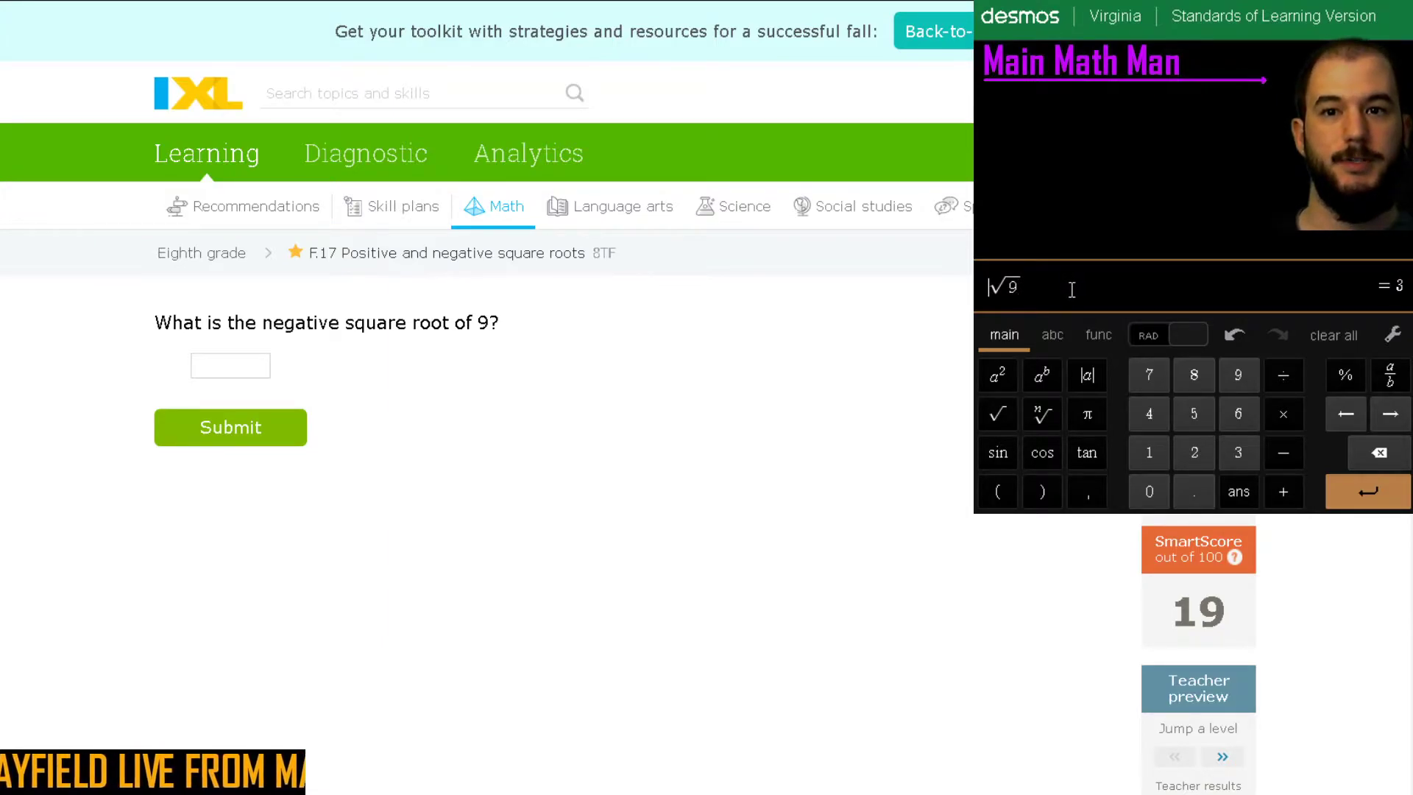
pyautogui.write('-')
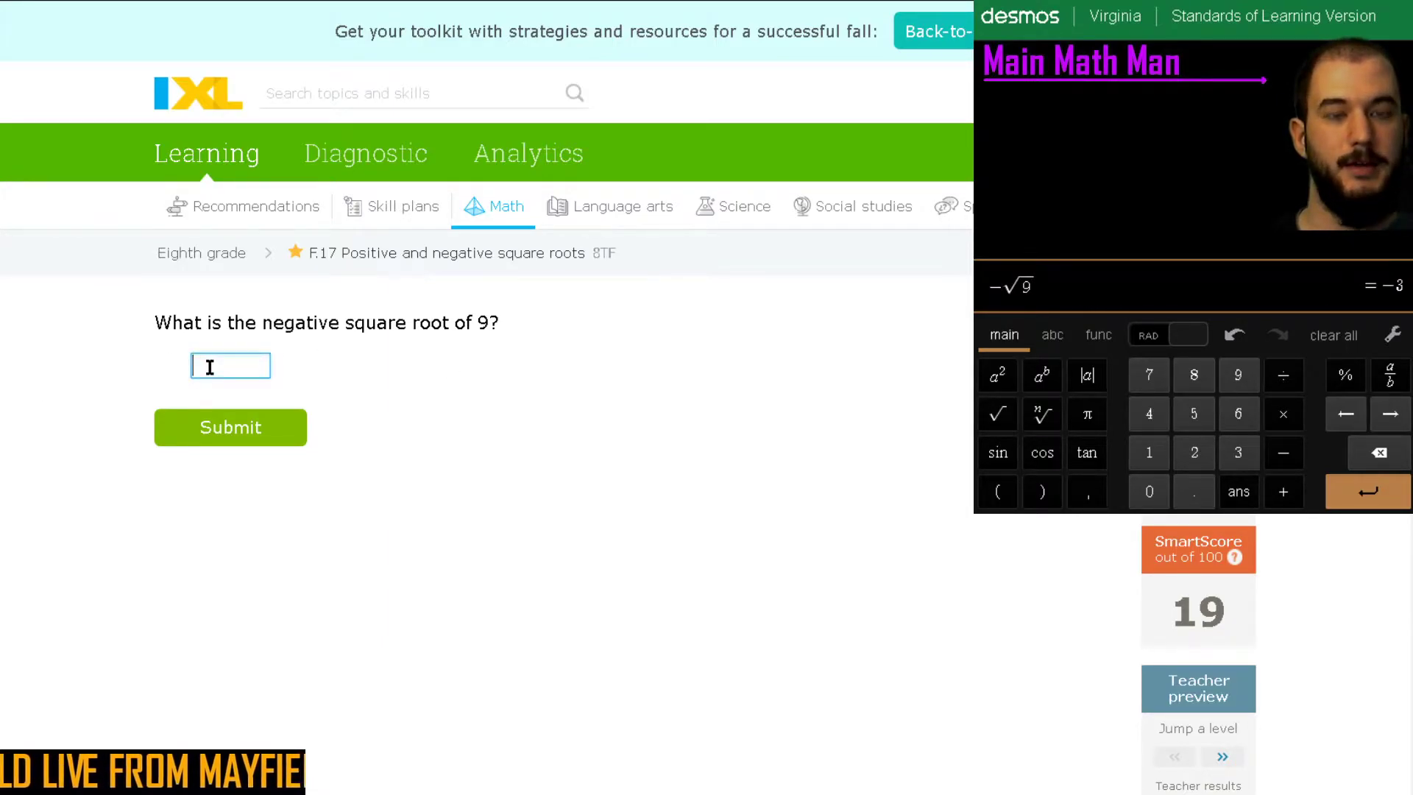
pyautogui.click(209, 440)
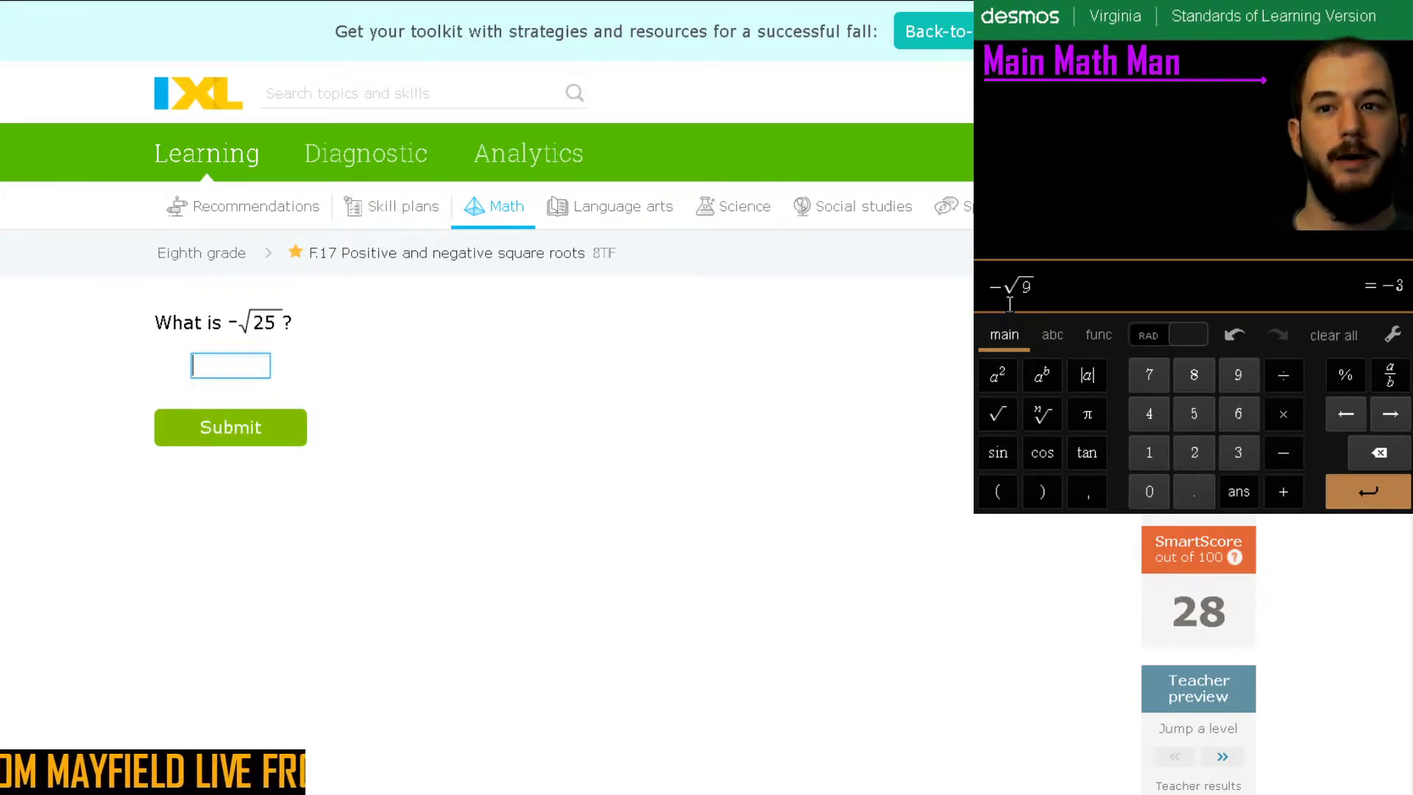
# Edit the Desmos expression to −√25 and submit −5
pyautogui.click(1037, 293)
pyautogui.write('25')
pyautogui.click(247, 371)
pyautogui.click(251, 433)
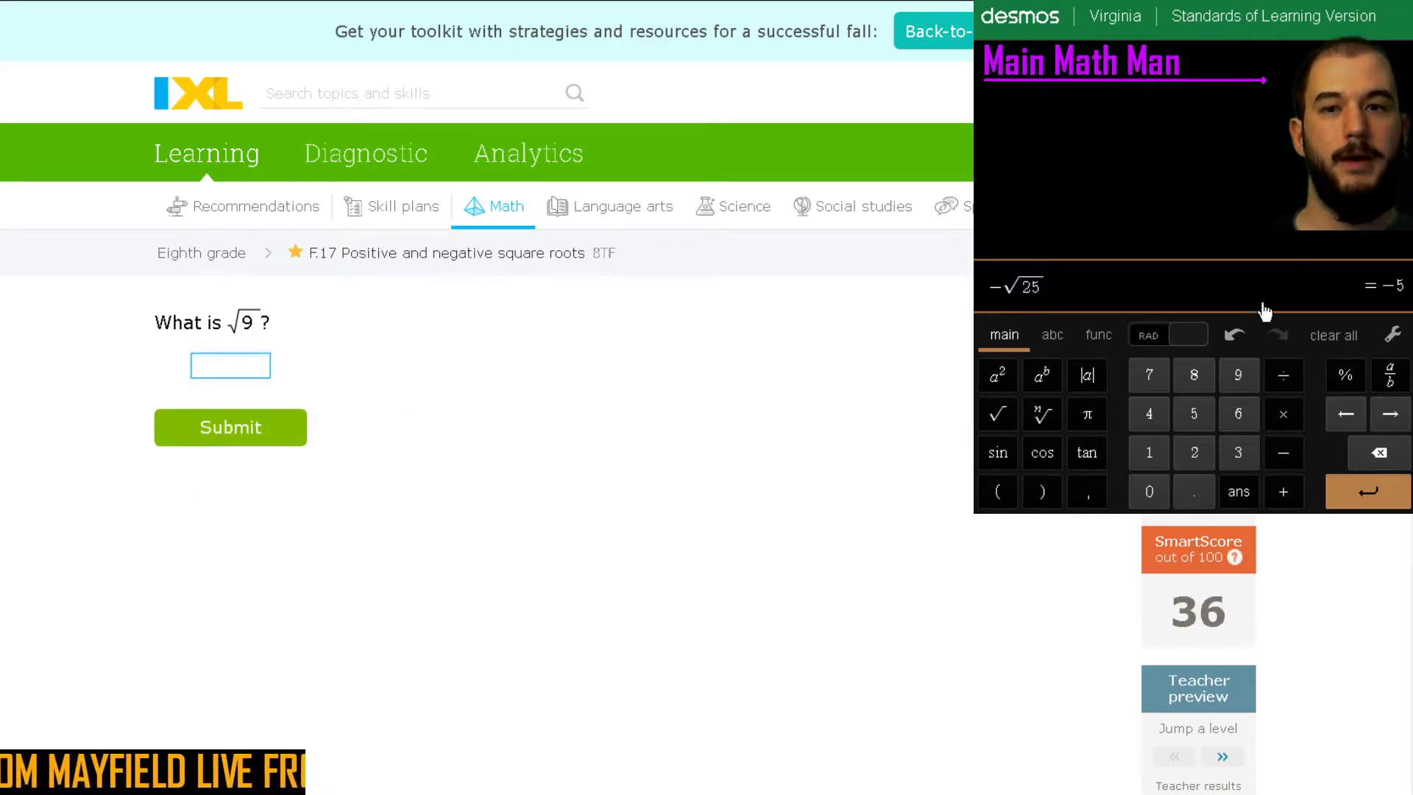
# Clear Desmos and submit 3 as the answer for √9
pyautogui.click(1334, 335)
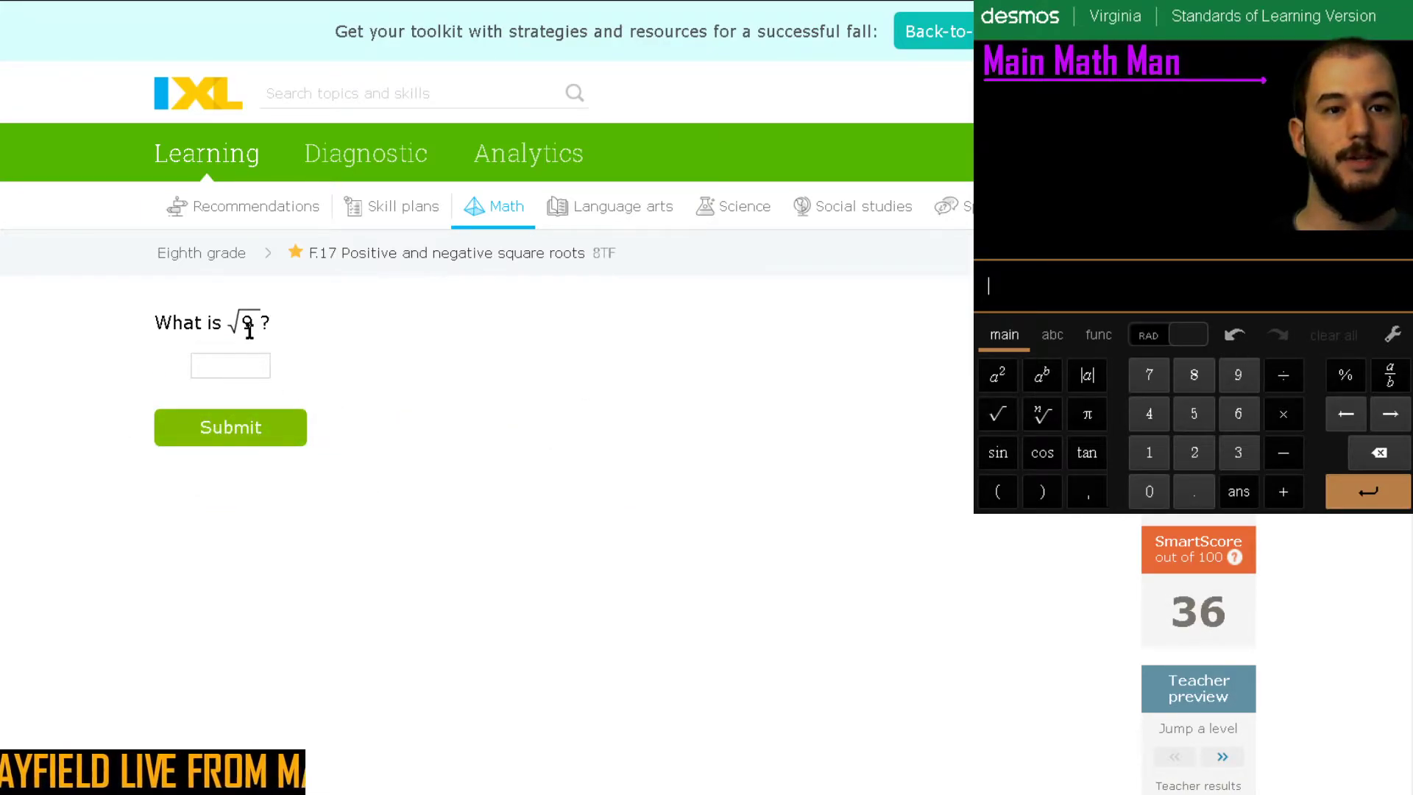
pyautogui.click(245, 378)
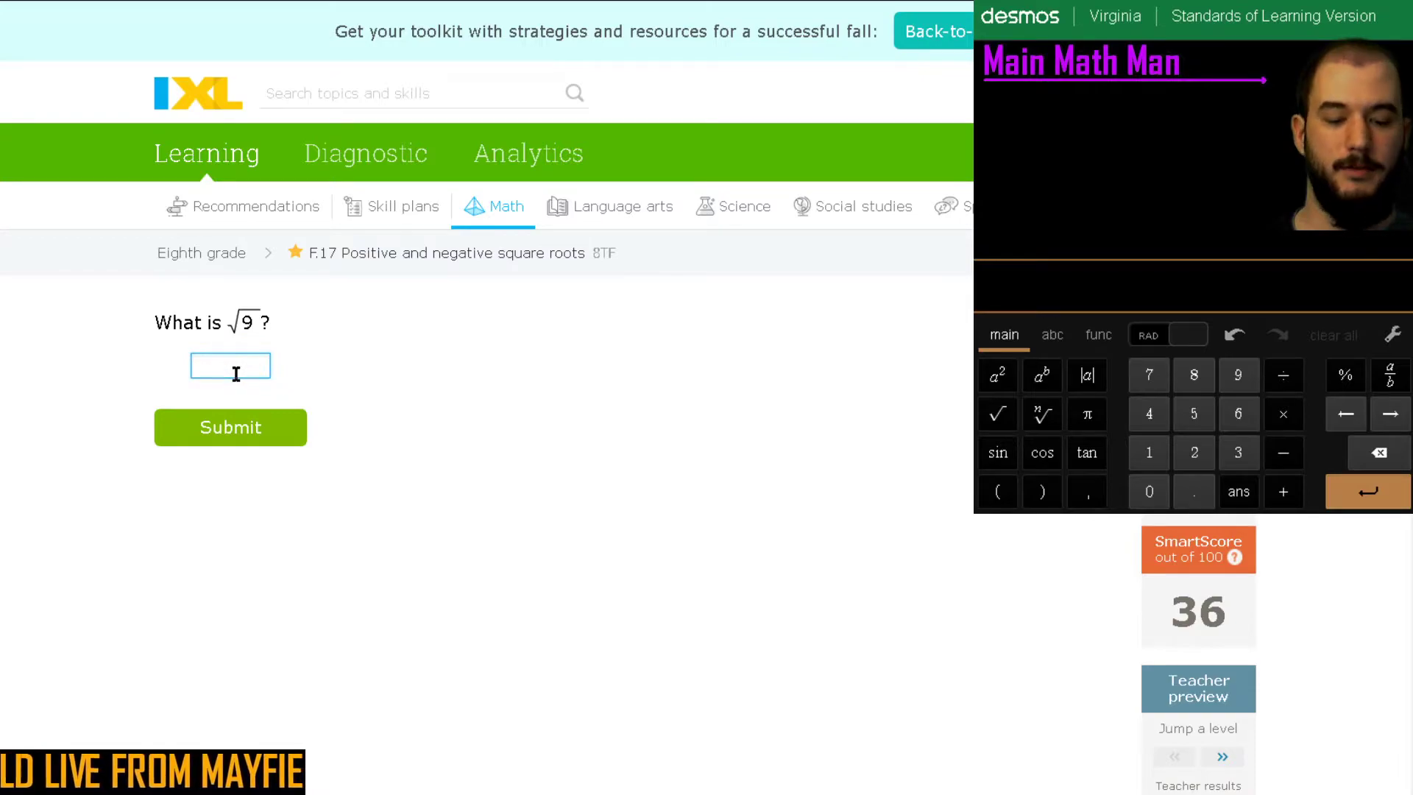
pyautogui.write('3')
pyautogui.click(236, 425)
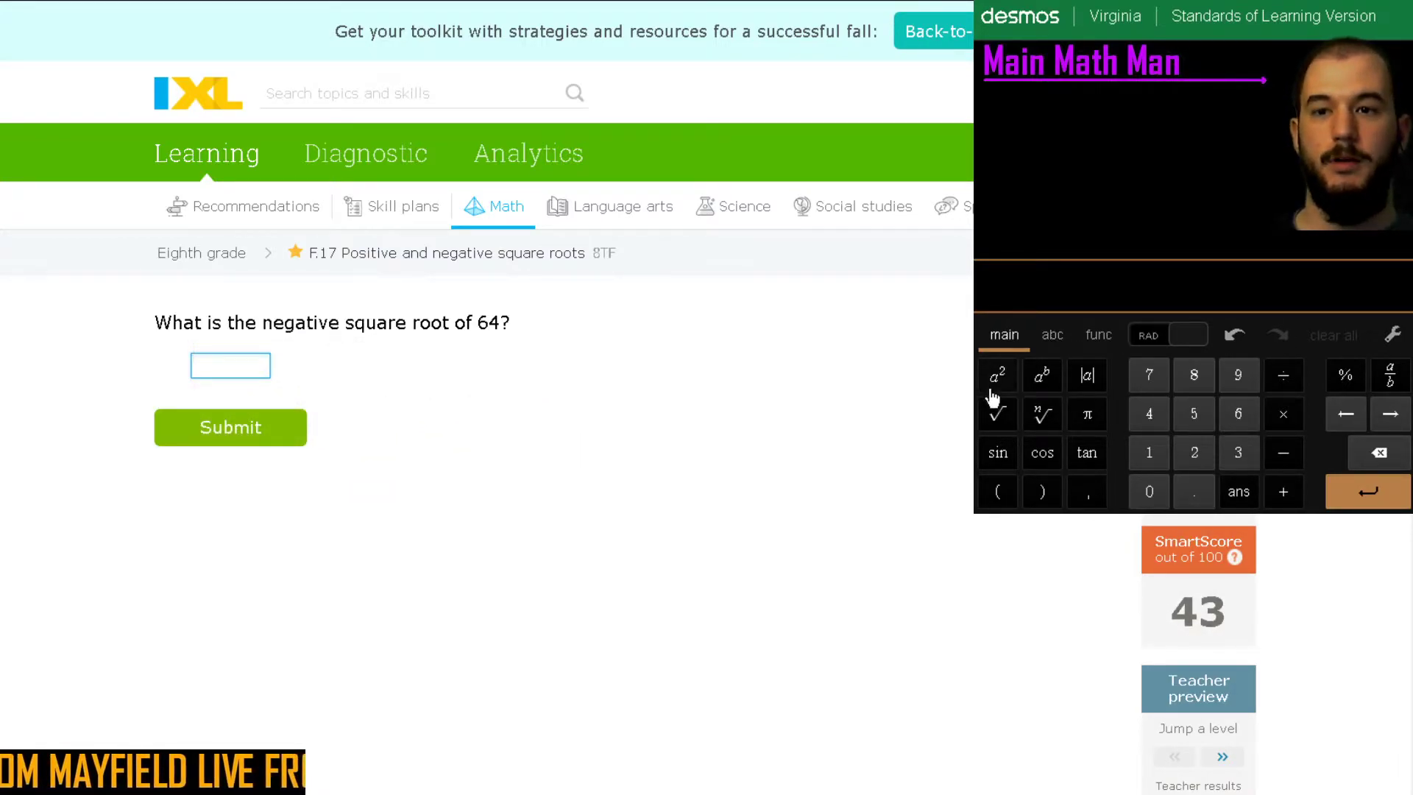
# Build −√64 in Desmos and submit −8 as the negative square root of 64
pyautogui.click(998, 416)
pyautogui.click(1239, 414)
pyautogui.click(1149, 414)
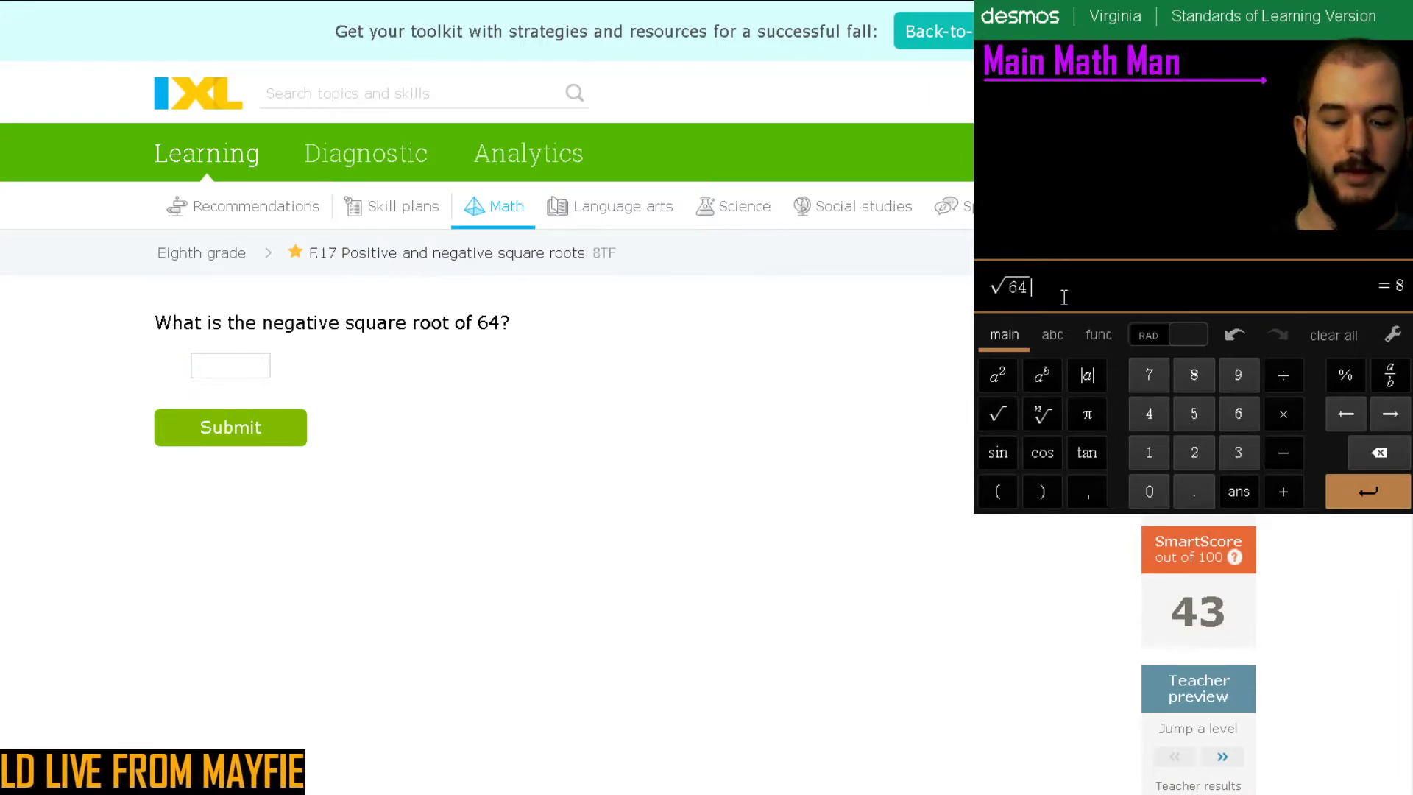
pyautogui.press('Home')
pyautogui.write('-')
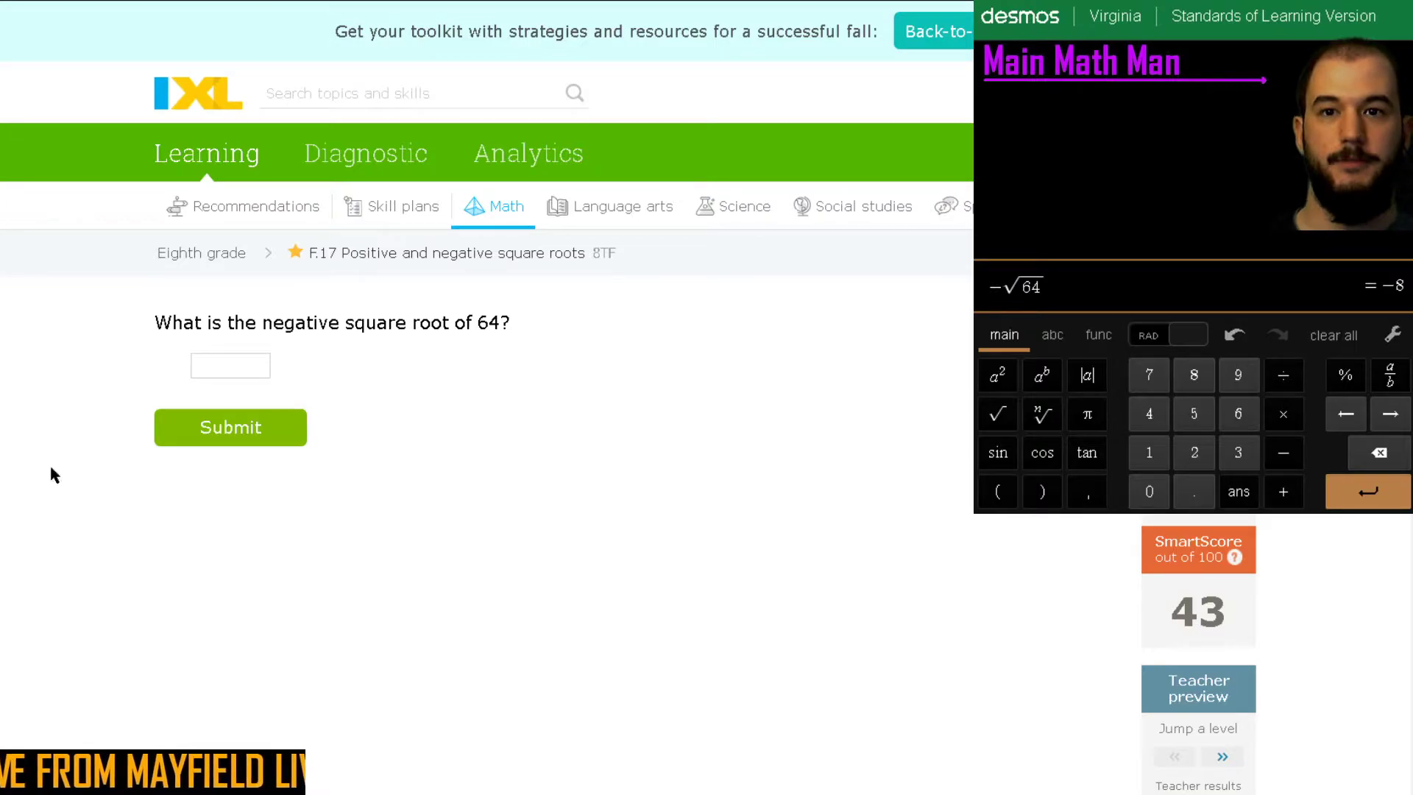
pyautogui.click(194, 365)
pyautogui.write('-8')
pyautogui.click(241, 428)
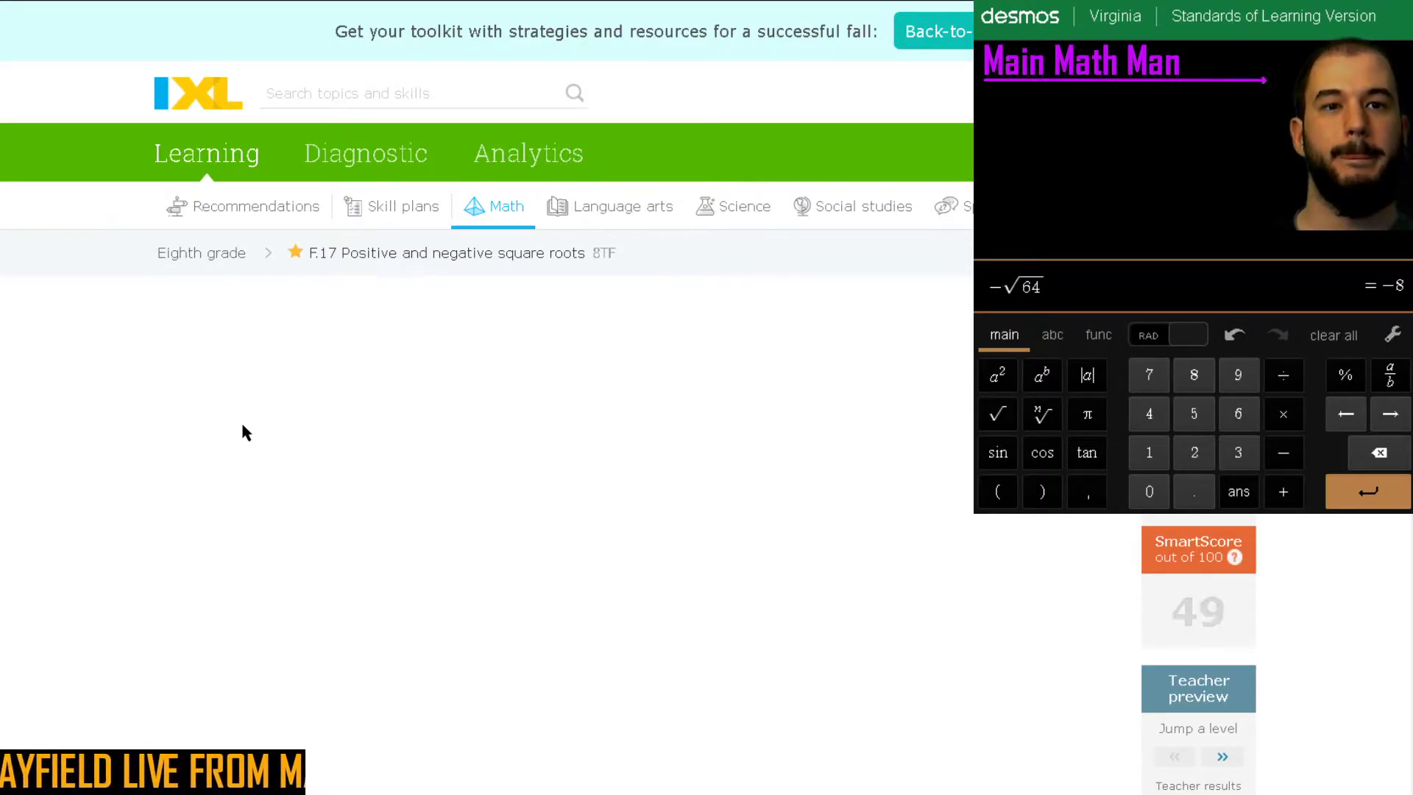
# Clear Desmos and submit −2 as the negative square root of 4
pyautogui.click(1334, 335)
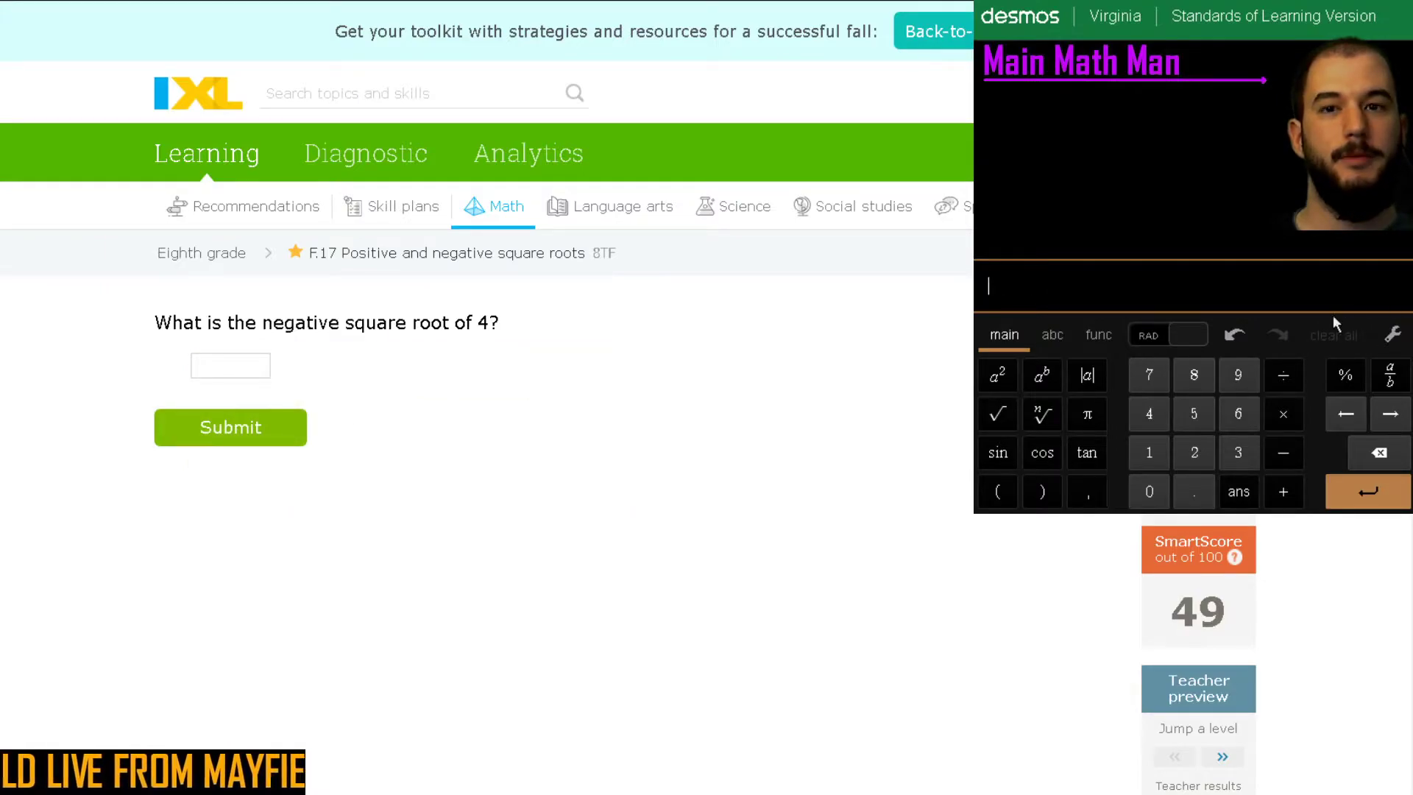
pyautogui.click(241, 368)
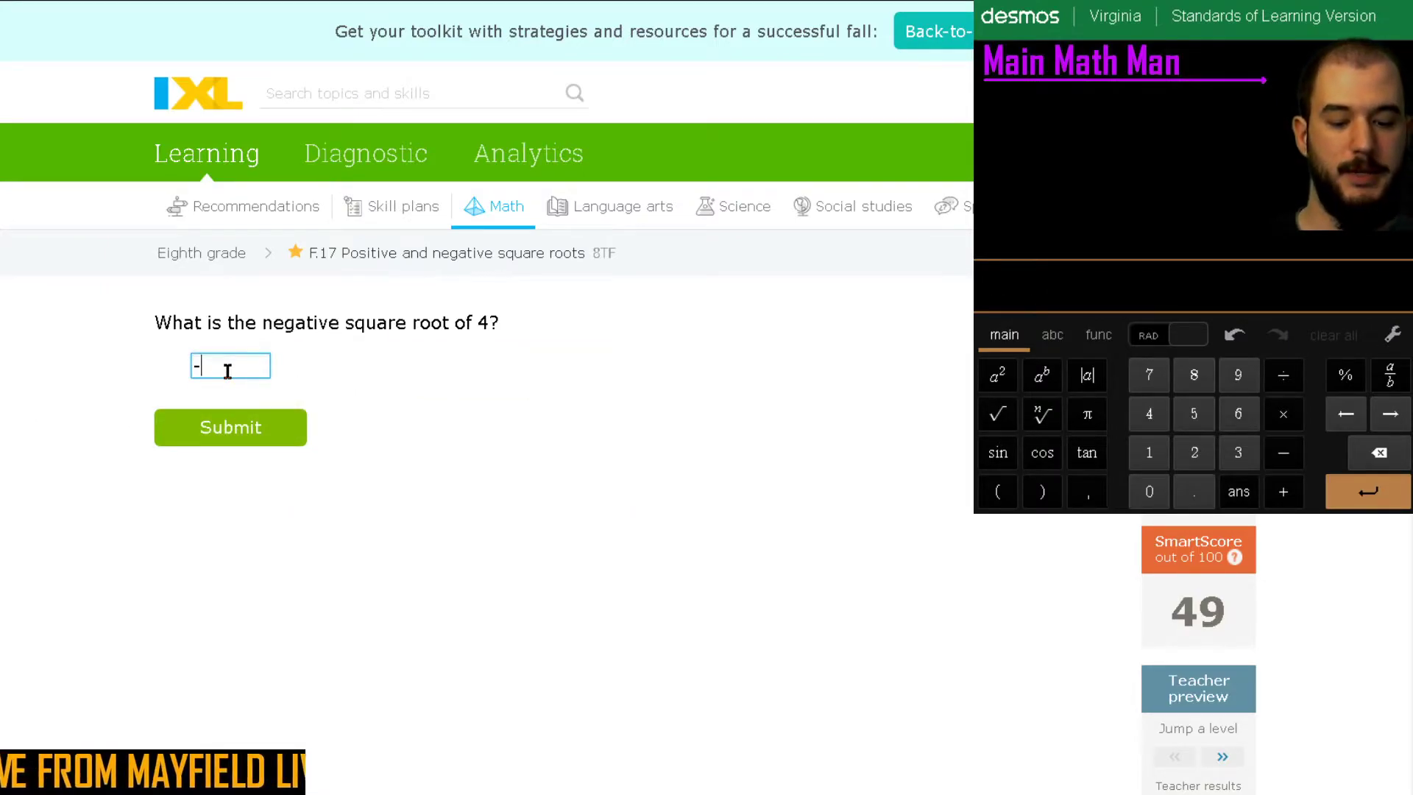
pyautogui.click(242, 445)
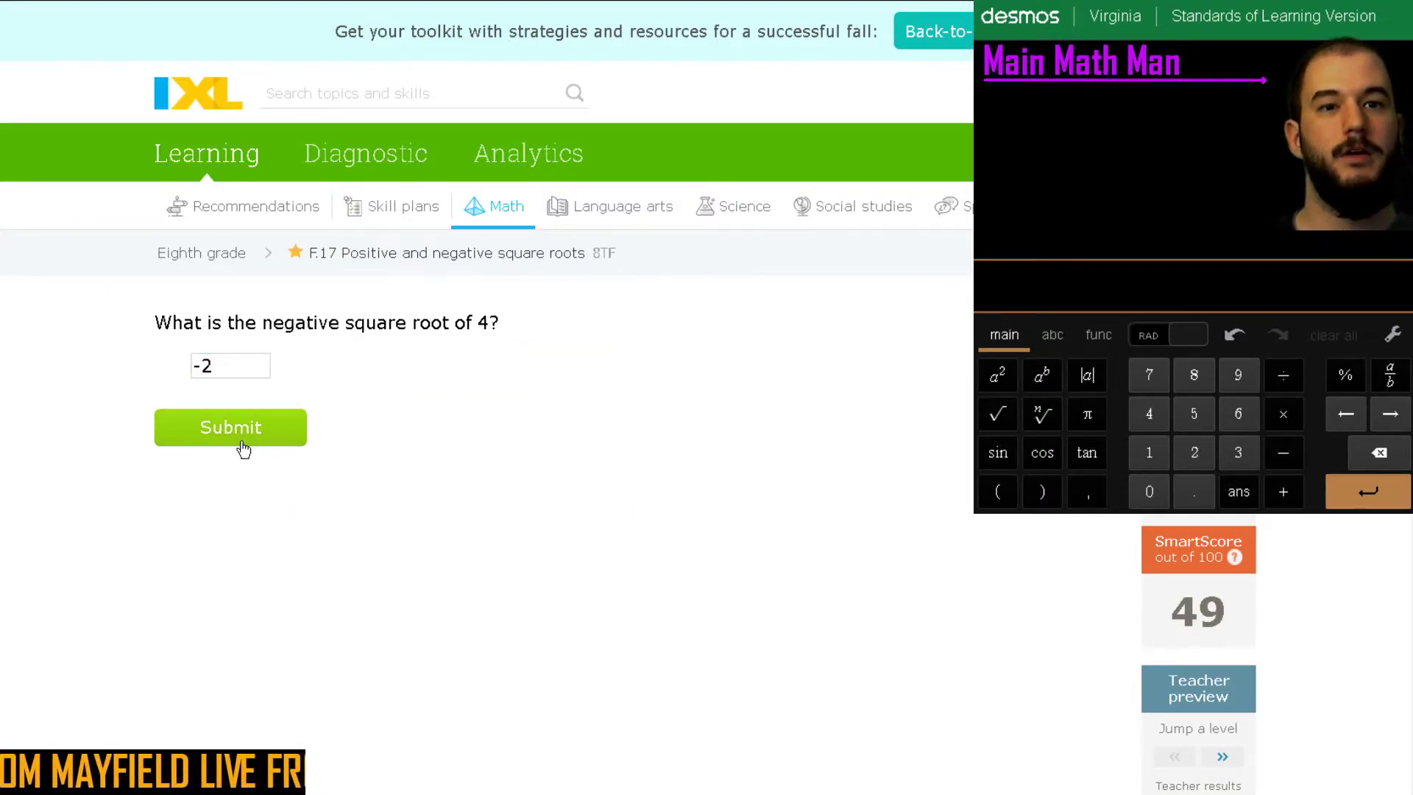
pyautogui.click(246, 436)
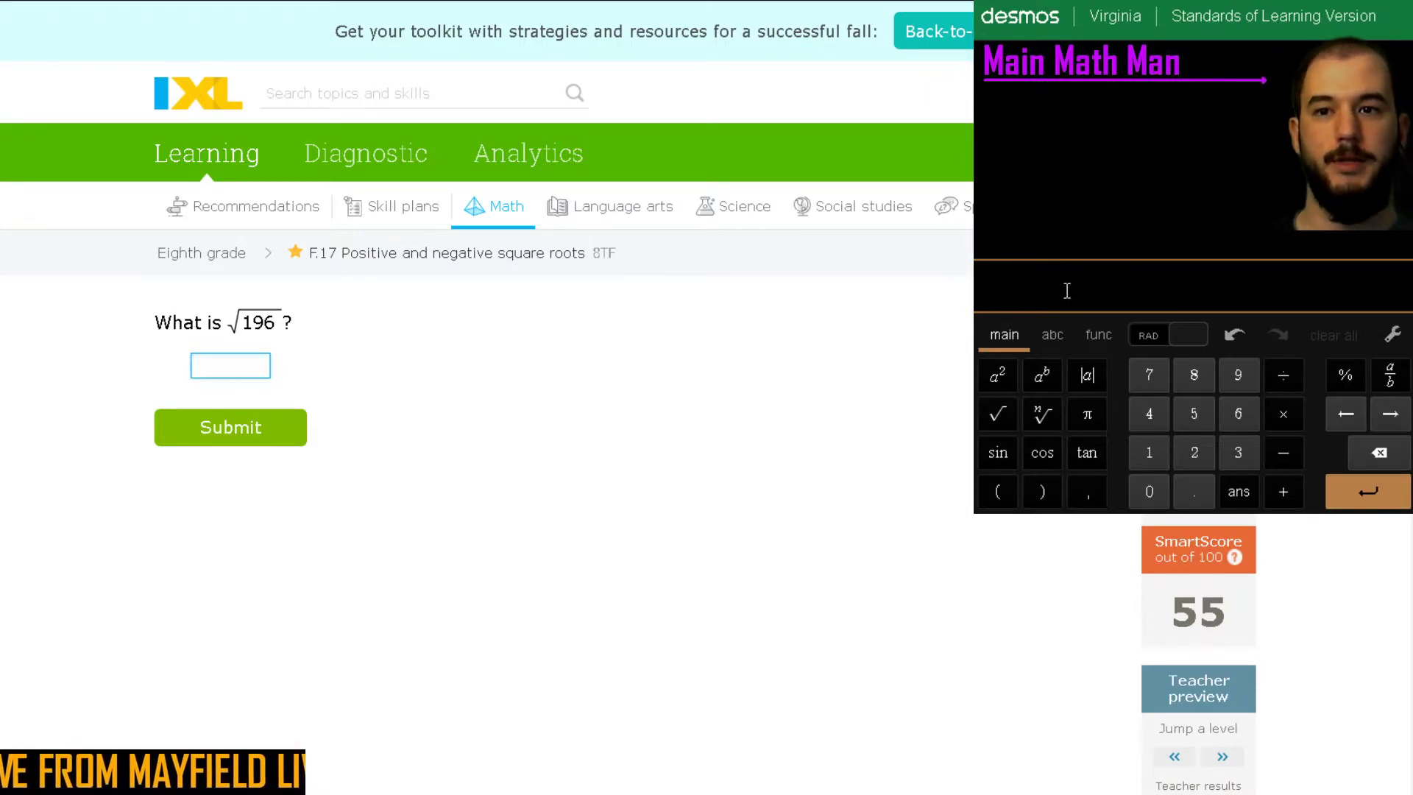
# Compute √196 = 14 in Desmos and submit 14 with Enter
pyautogui.click(998, 414)
pyautogui.click(1149, 452)
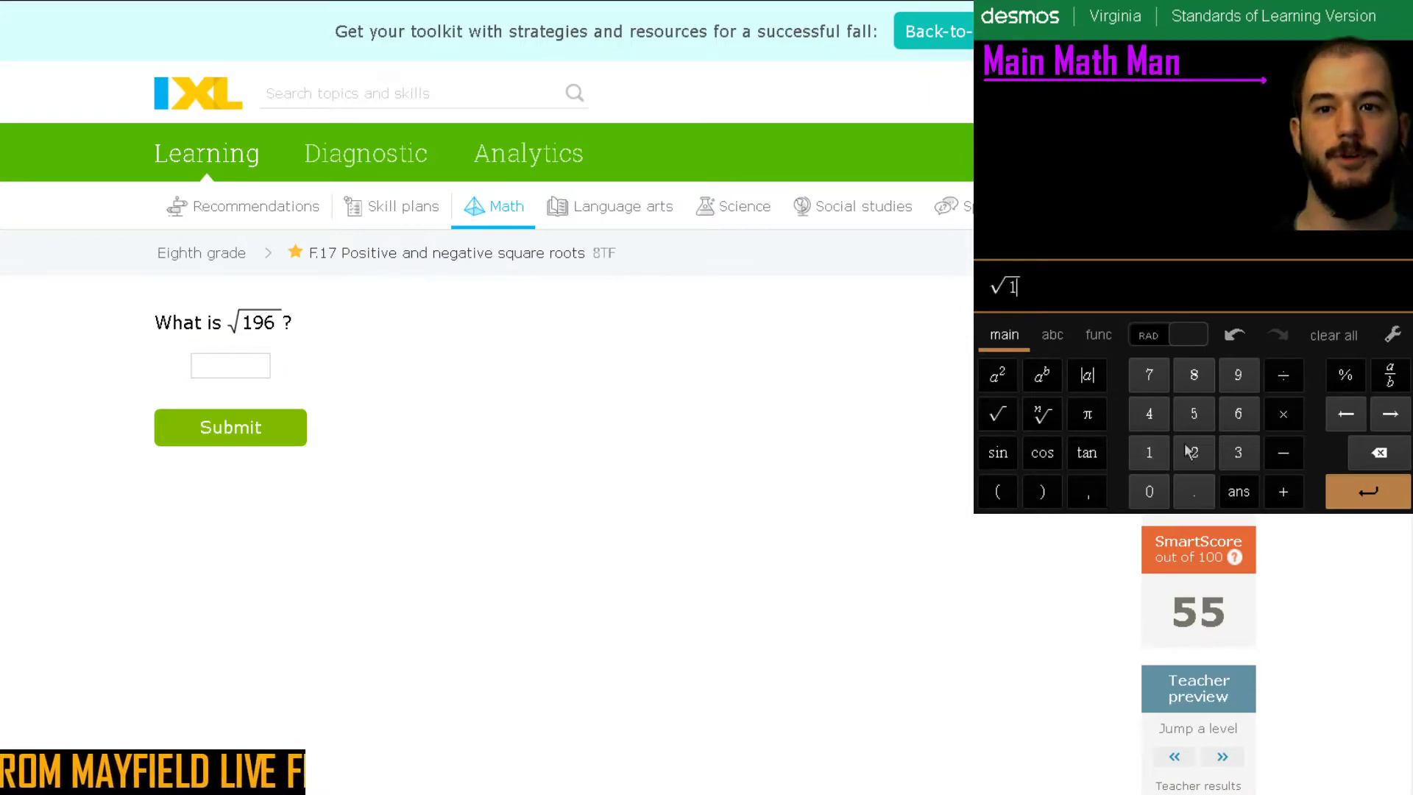
pyautogui.click(1254, 380)
pyautogui.click(1237, 413)
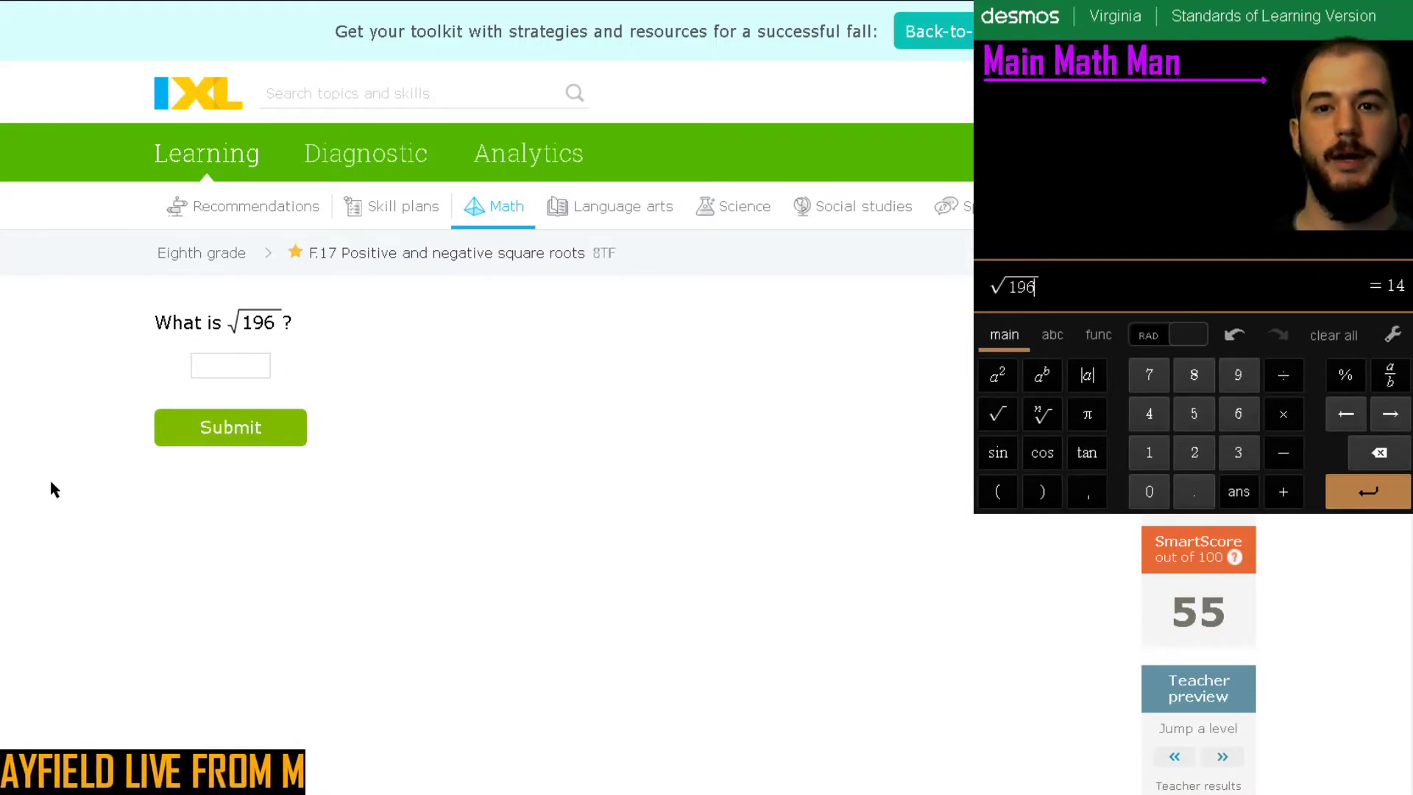
pyautogui.click(246, 362)
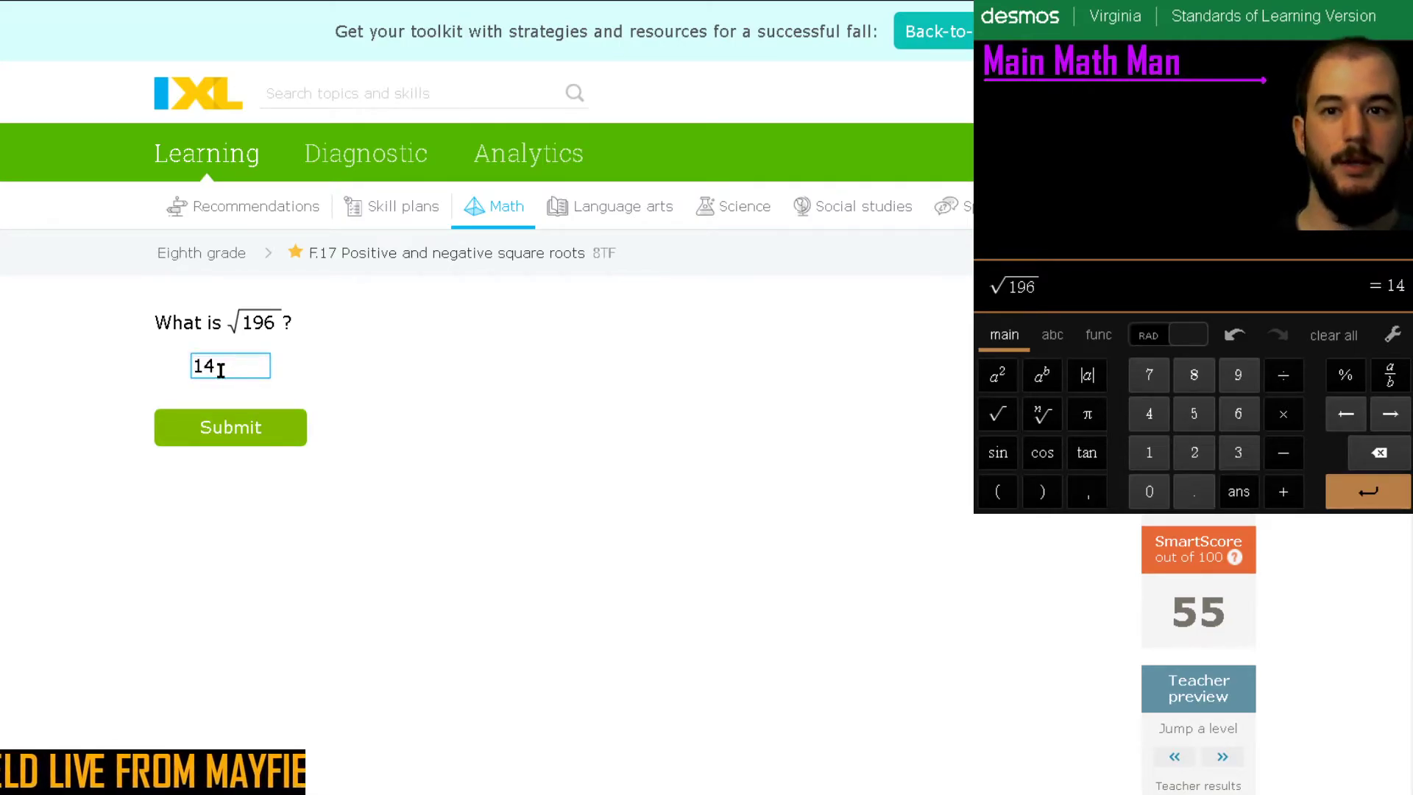
pyautogui.press('Return')
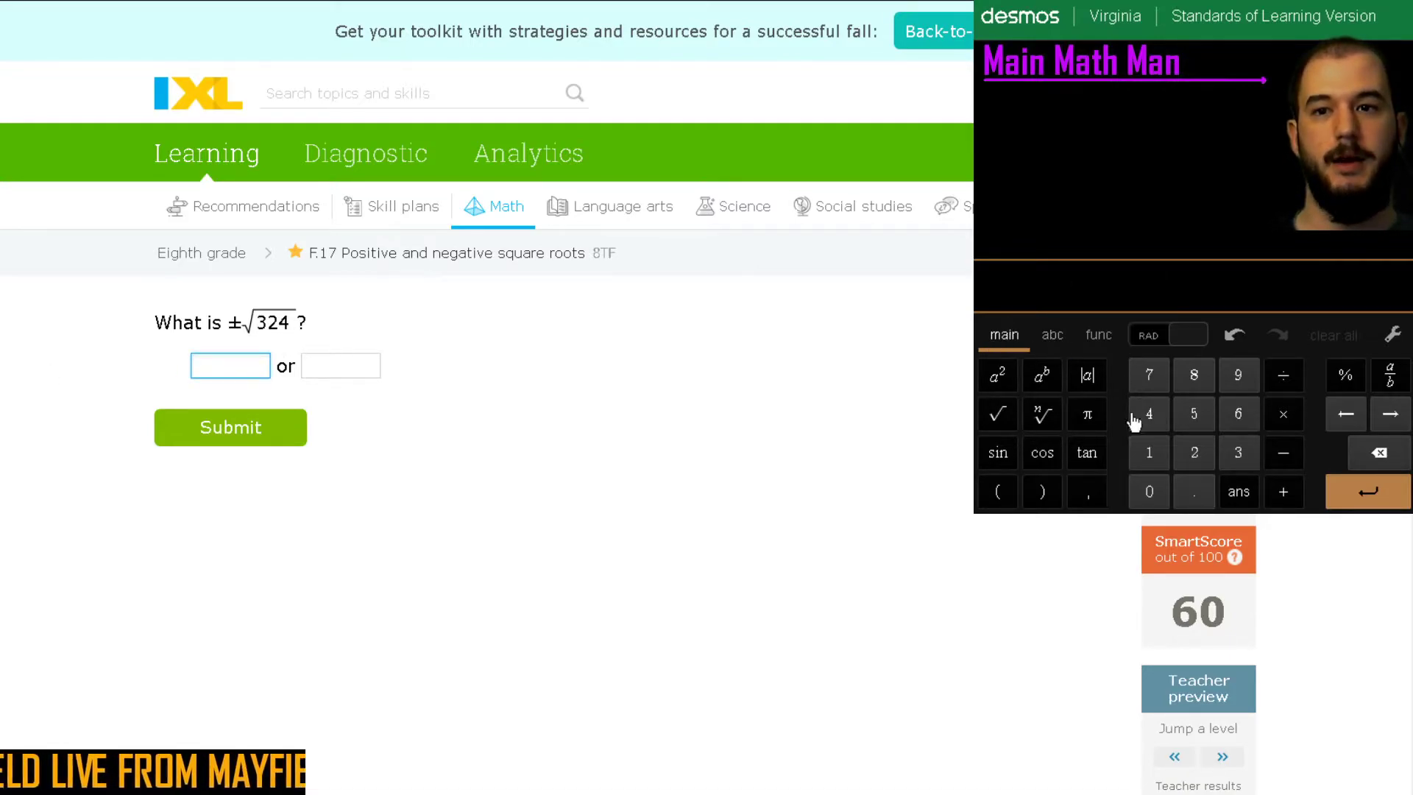
# Compute √324 = 18 in Desmos, then enter 18 and −18 in the two boxes and submit
pyautogui.click(1118, 288)
pyautogui.click(1017, 418)
pyautogui.click(1239, 453)
pyautogui.click(1195, 453)
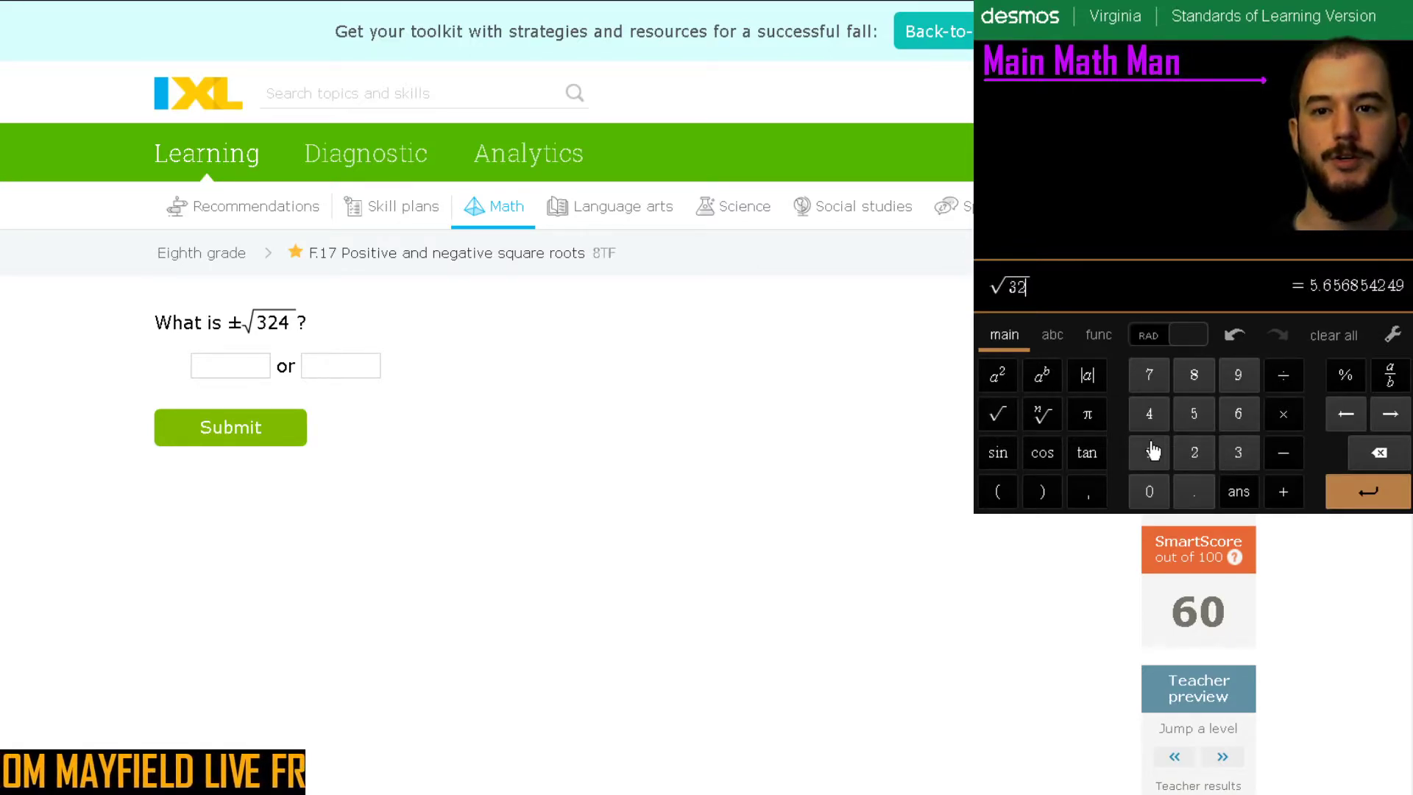
pyautogui.click(1149, 417)
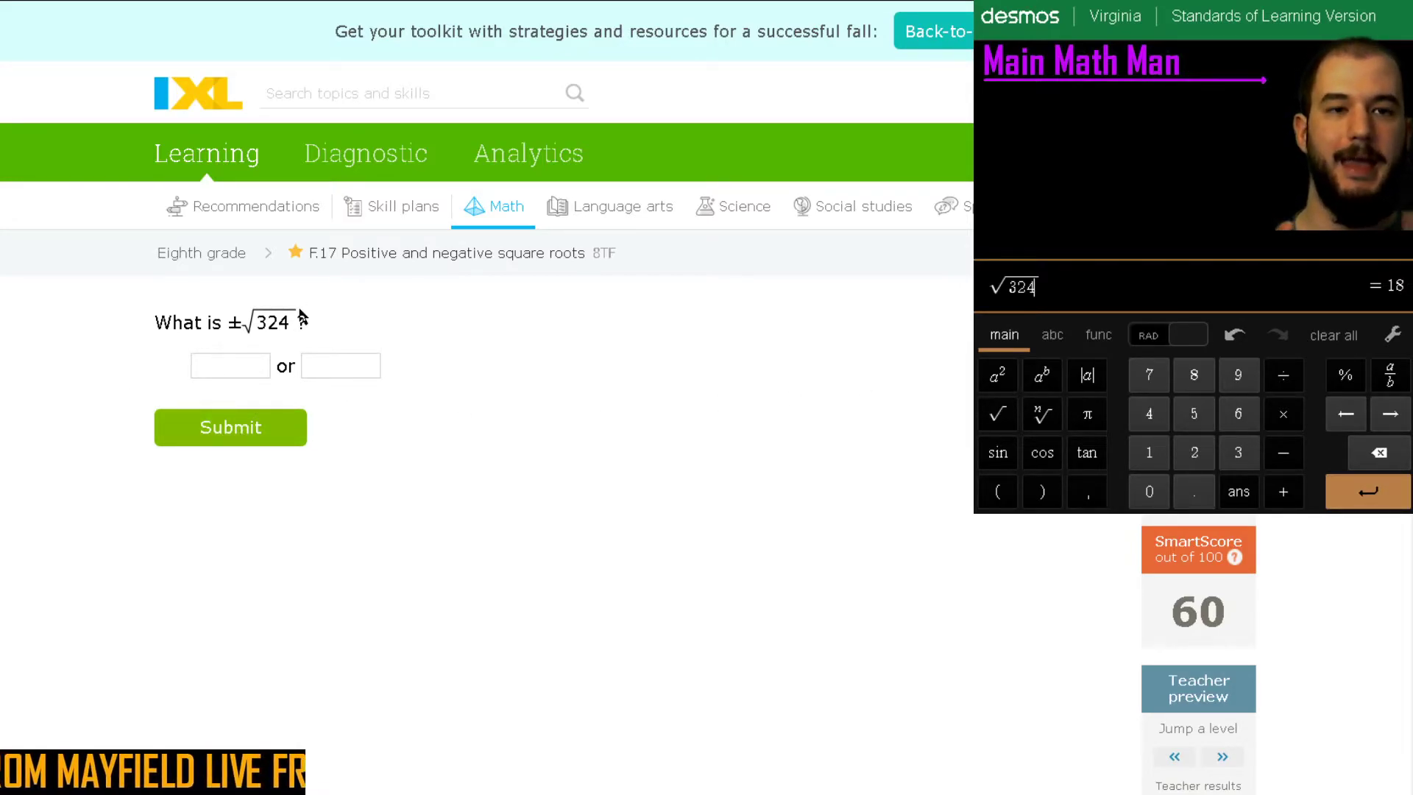
pyautogui.click(243, 362)
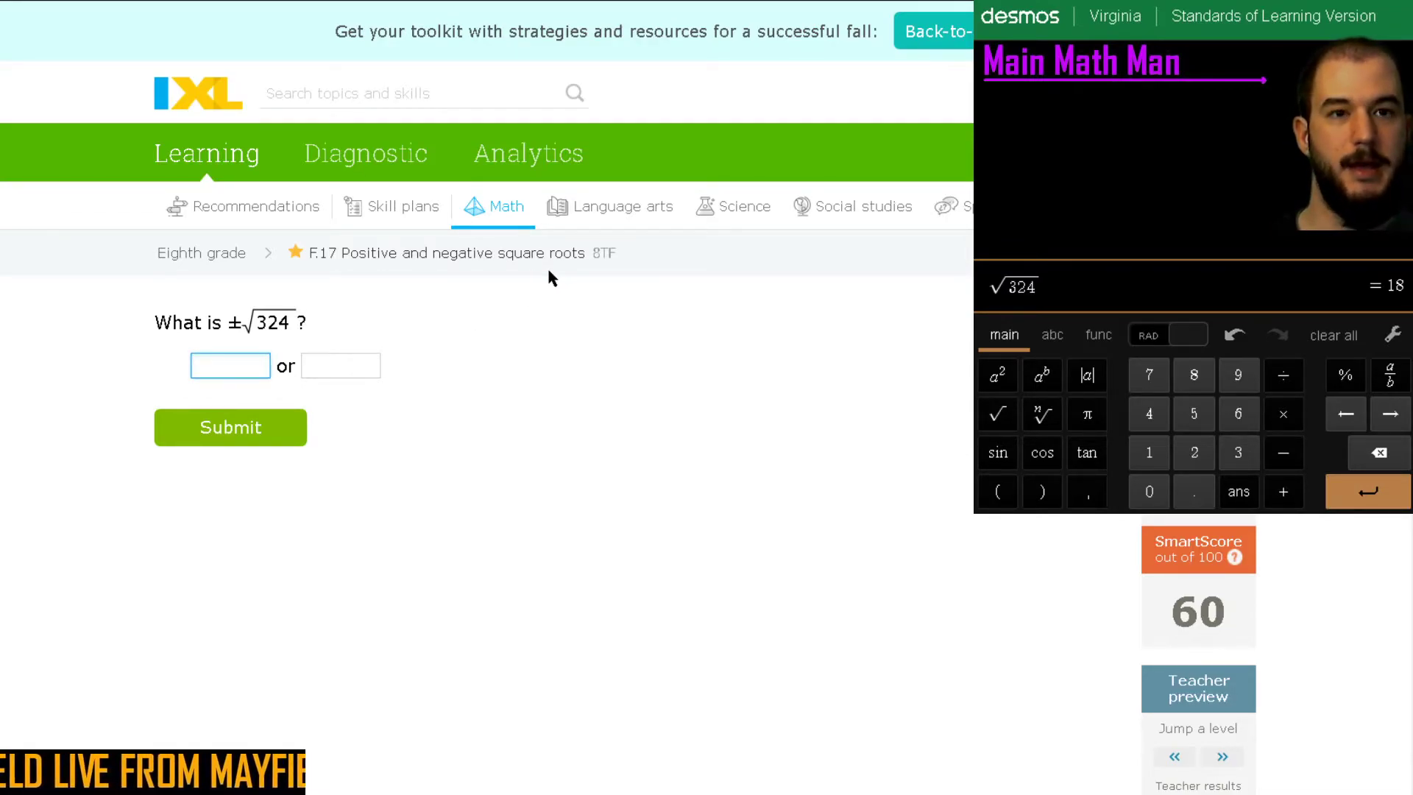
pyautogui.write('18')
pyautogui.press('Tab')
pyautogui.write('-18')
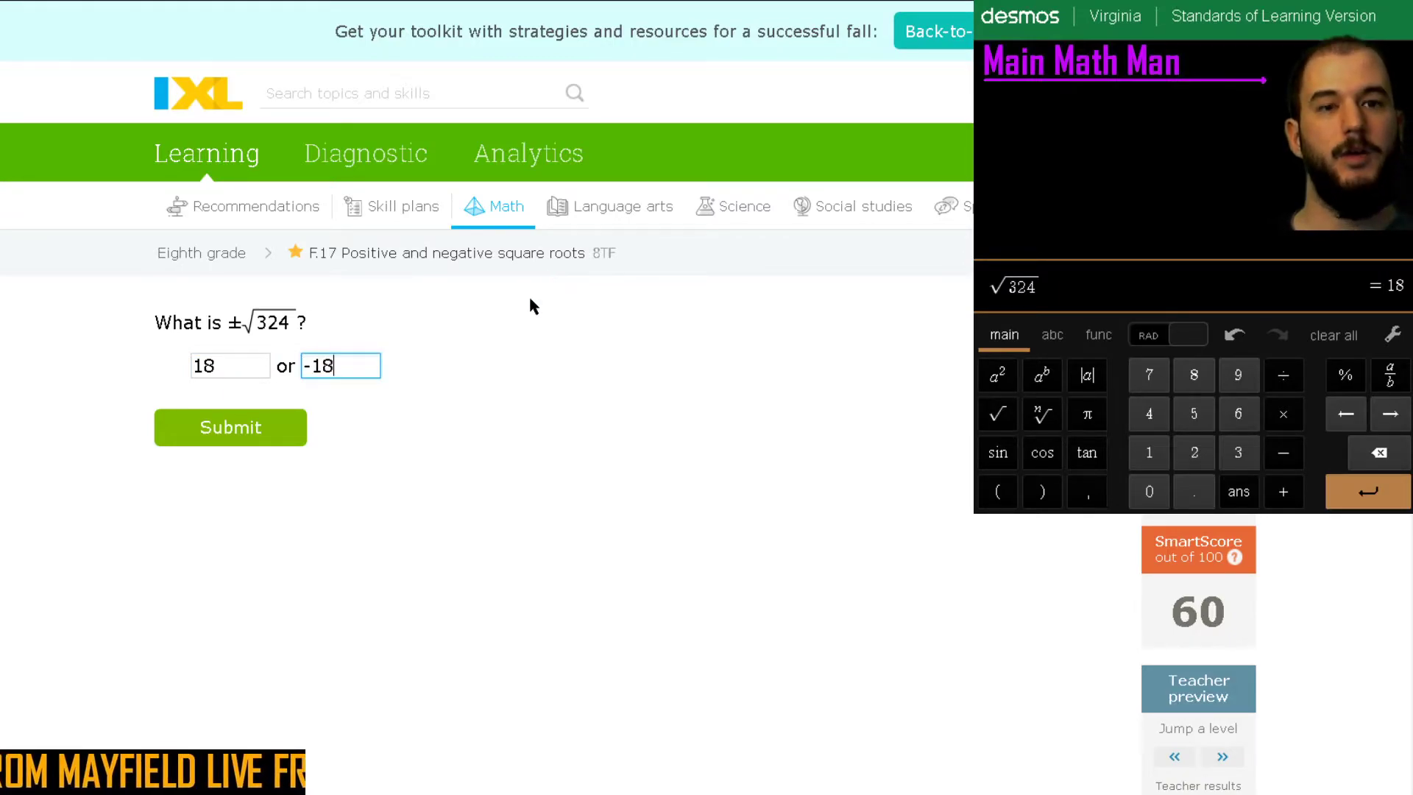
pyautogui.click(237, 434)
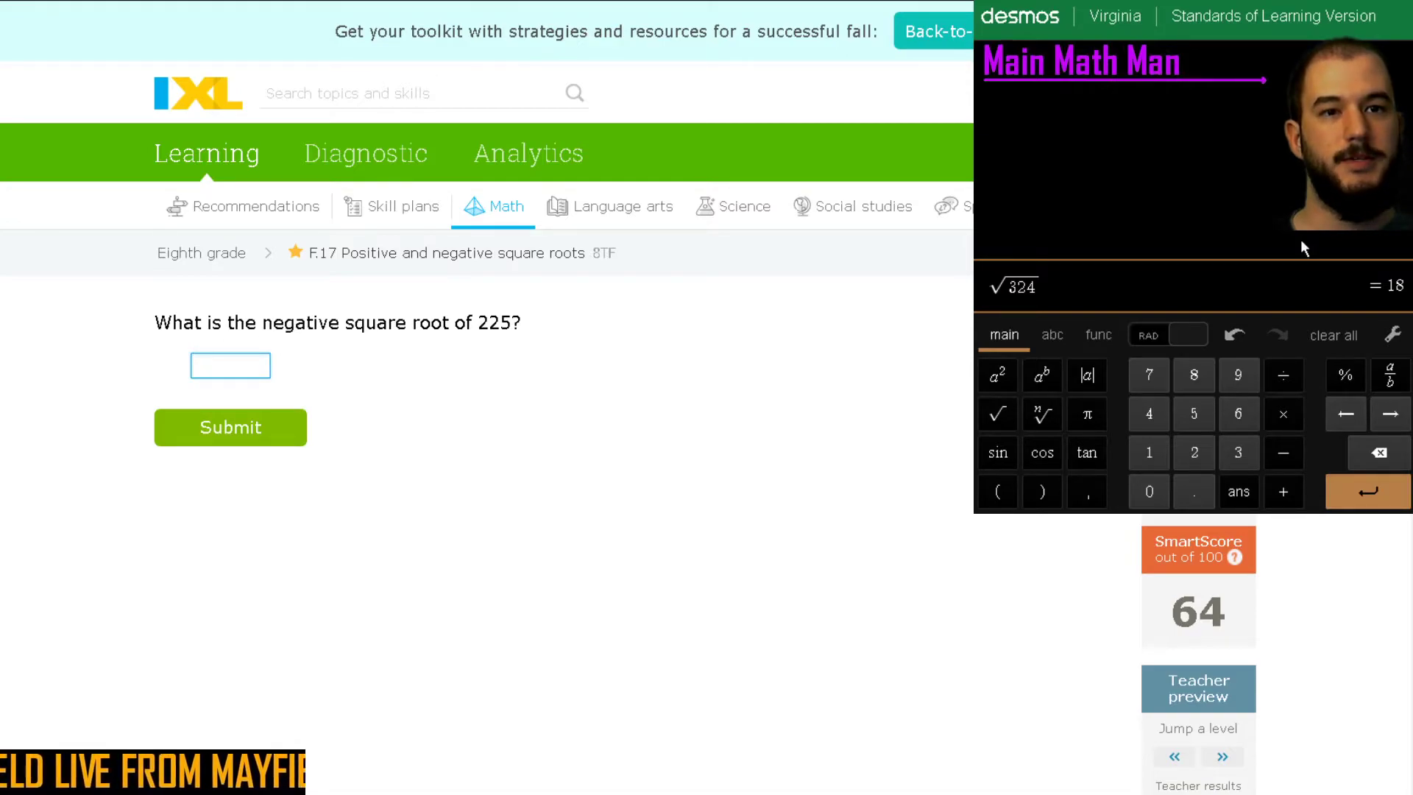
# Clear Desmos, build −√225 to get −15, and submit −15
pyautogui.click(1323, 340)
pyautogui.click(1007, 425)
pyautogui.write('-')
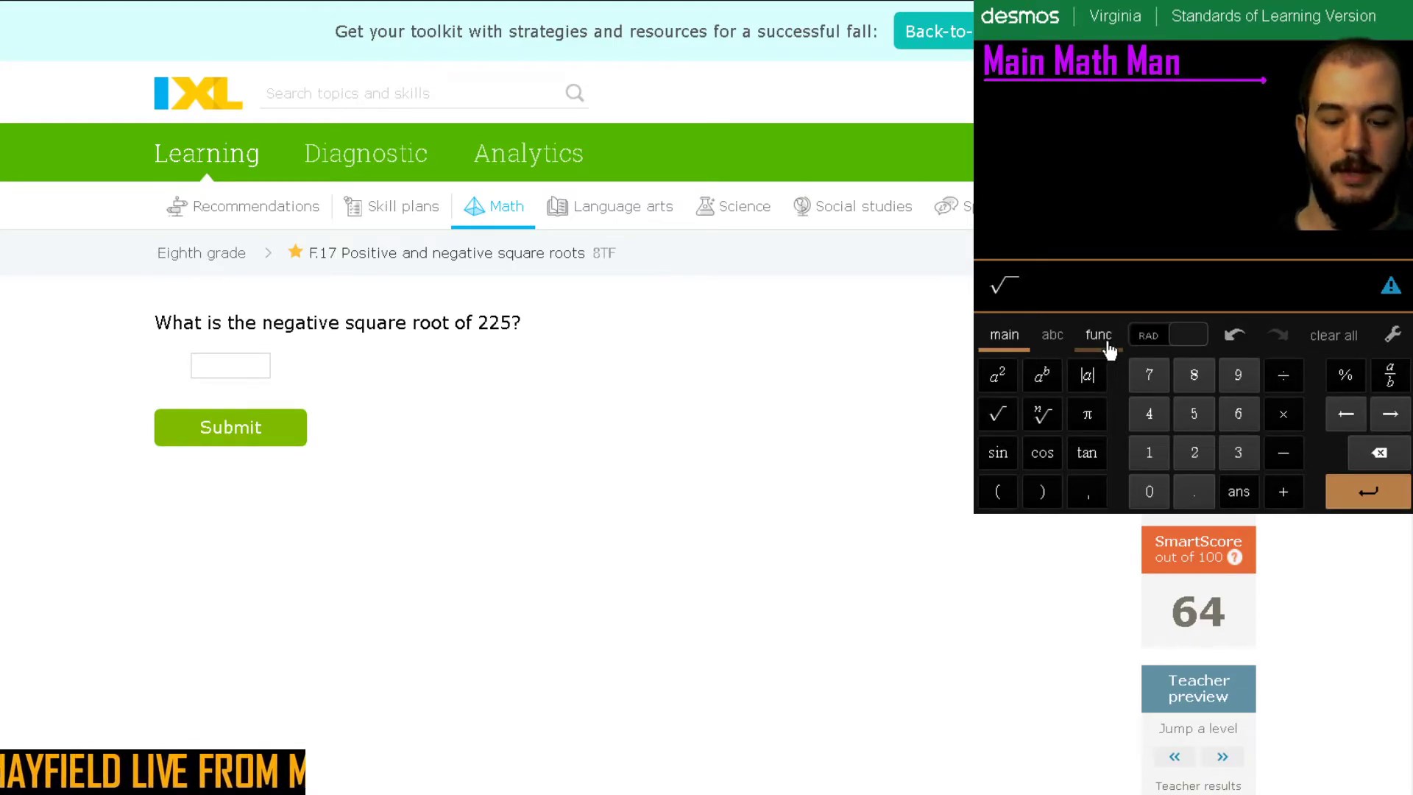
pyautogui.press('Return')
pyautogui.press('BackSpace')
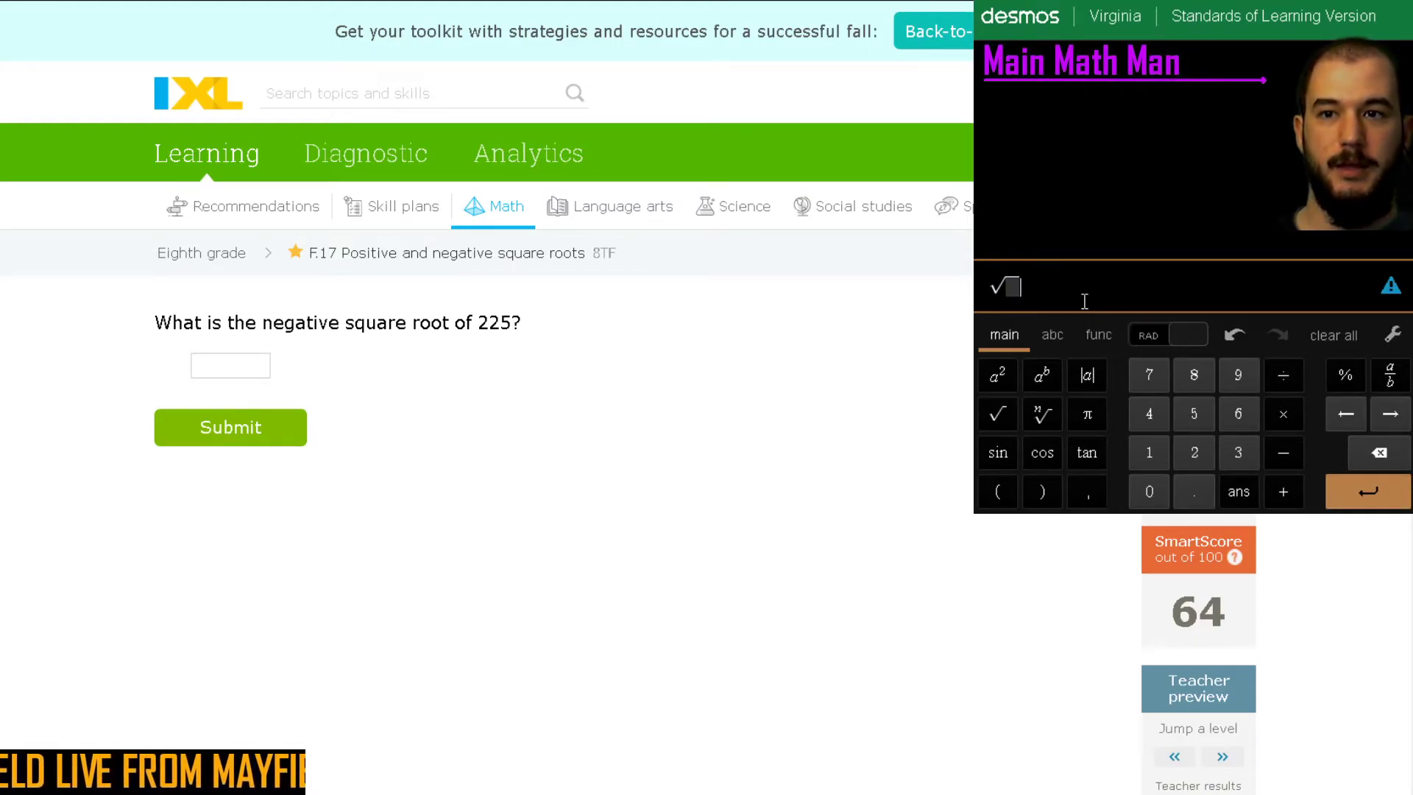
pyautogui.press('Left')
pyautogui.write('-')
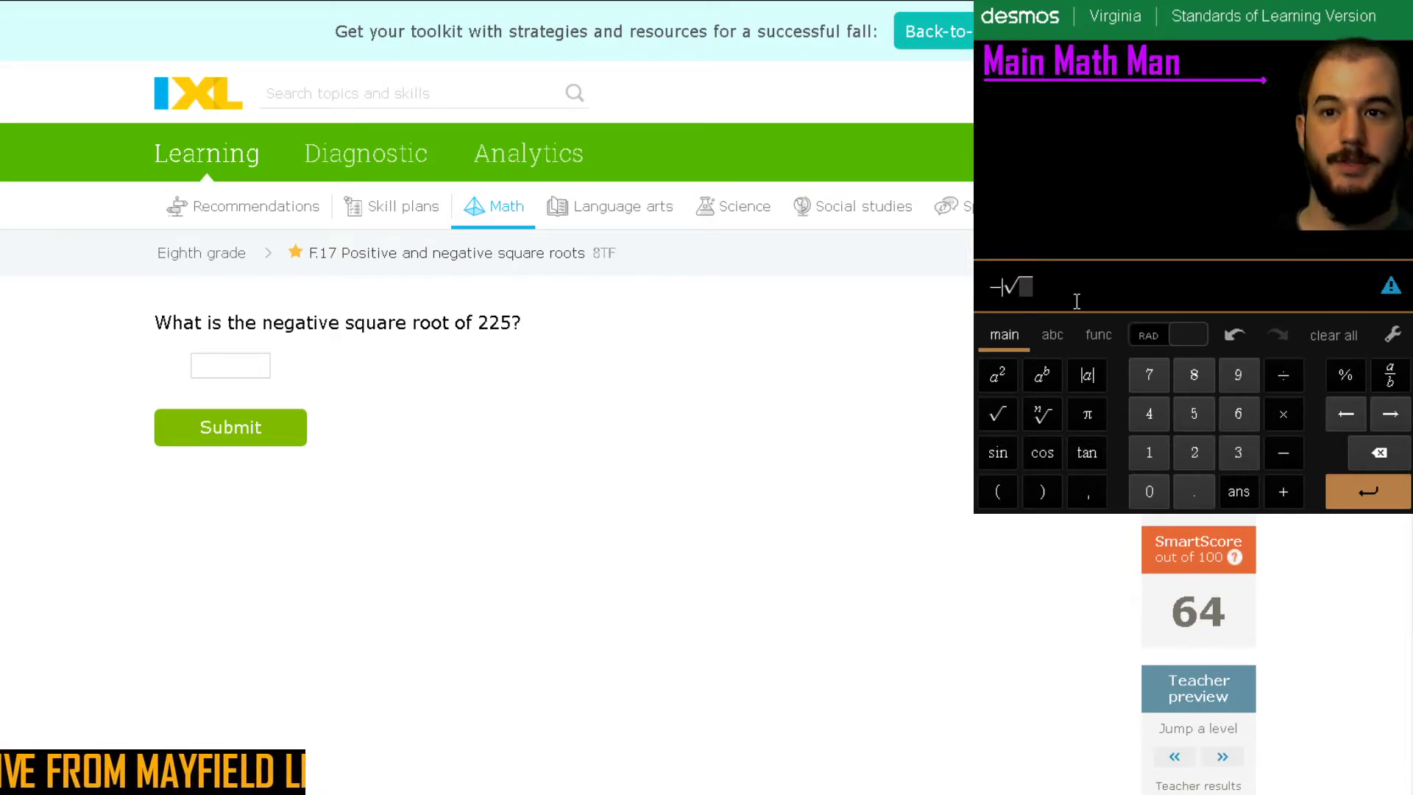
pyautogui.write('225')
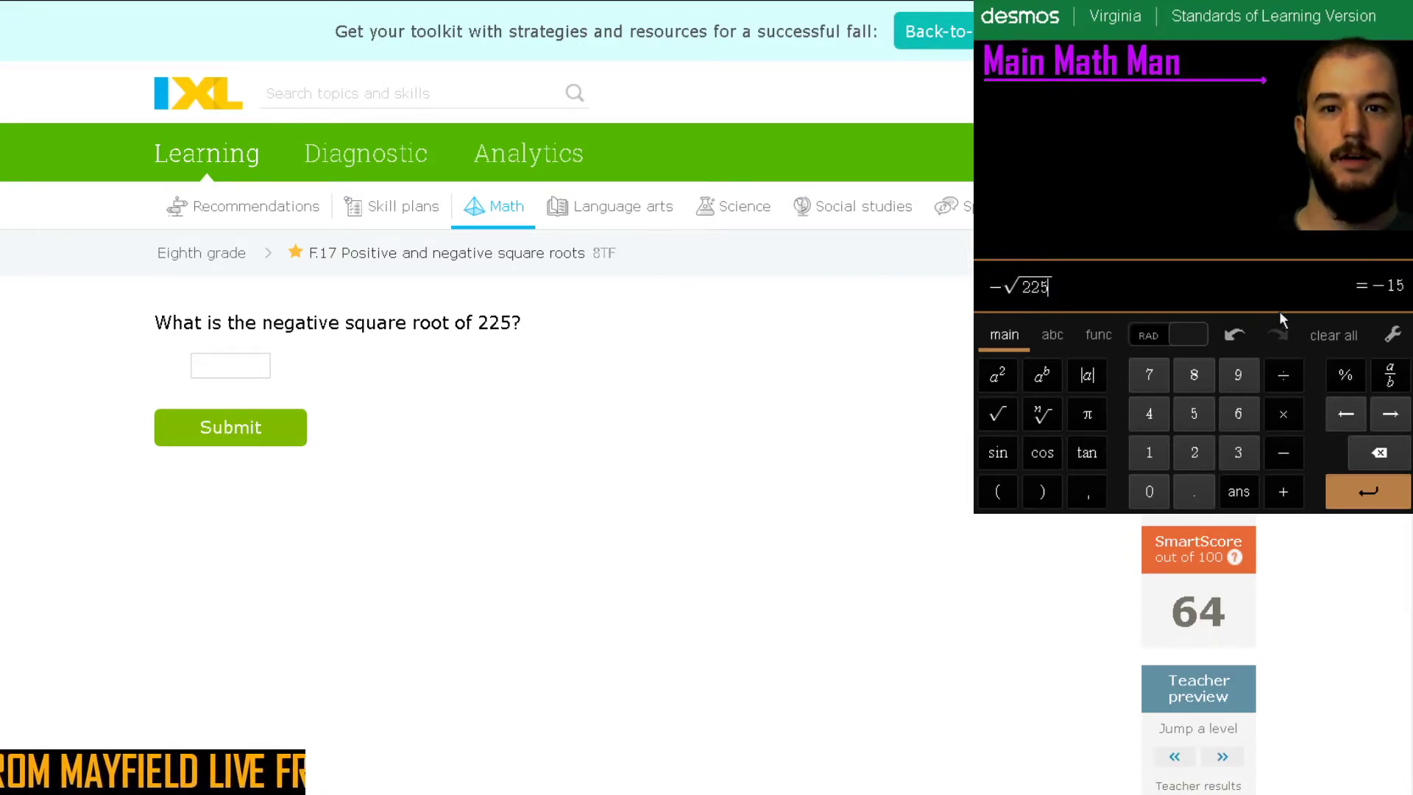
pyautogui.click(252, 372)
pyautogui.write('-15')
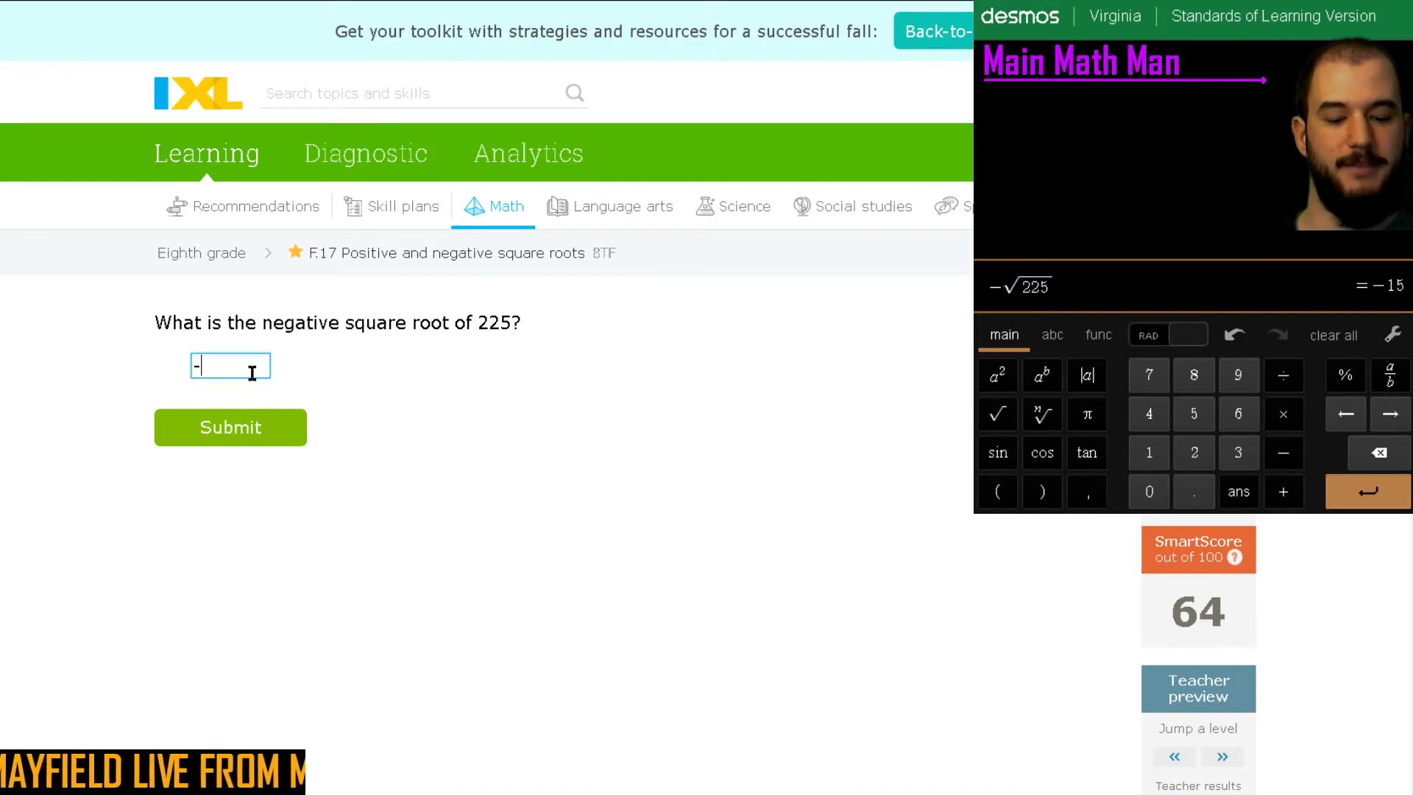
pyautogui.click(245, 430)
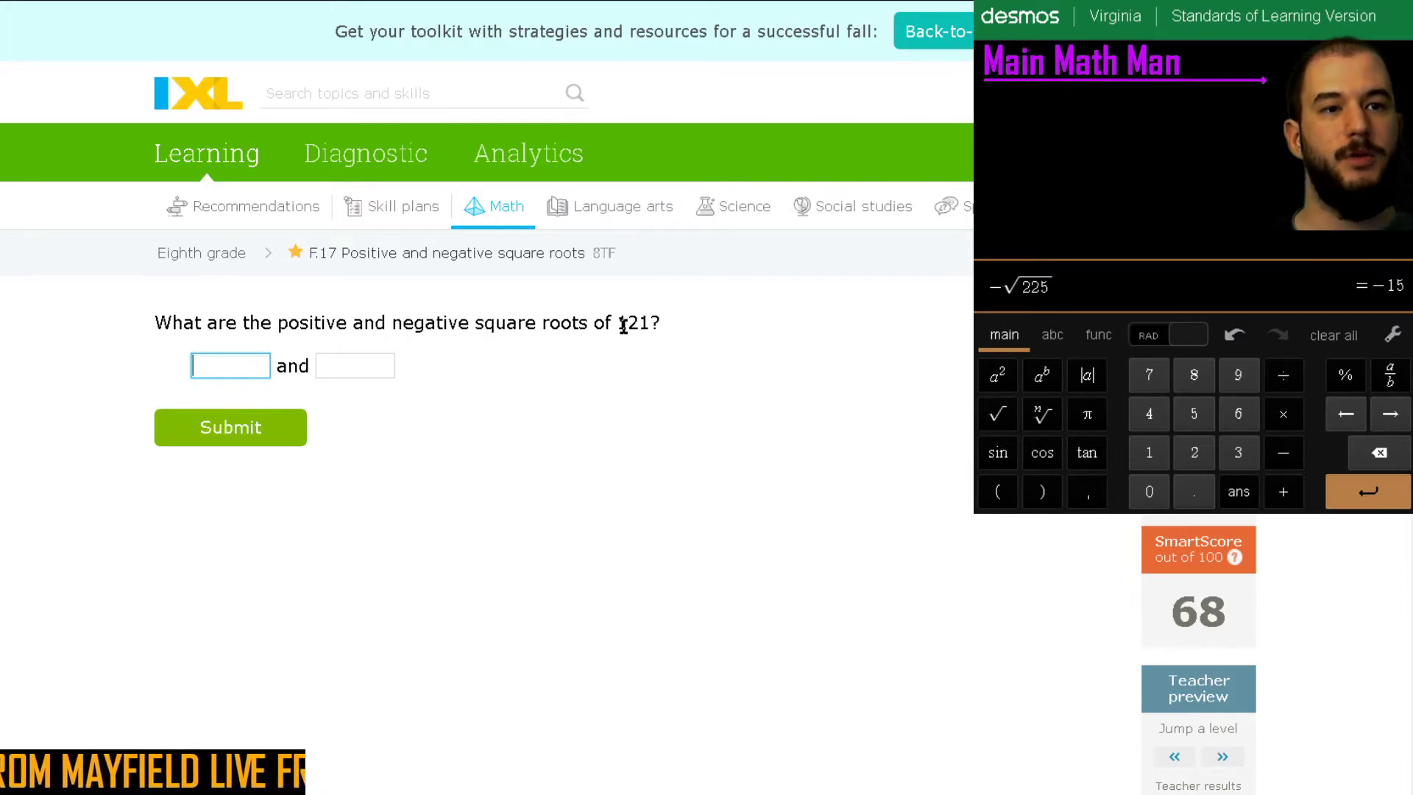
# Compute √121 in Desmos and submit 11 and −11 in the two answer boxes
pyautogui.click(1334, 338)
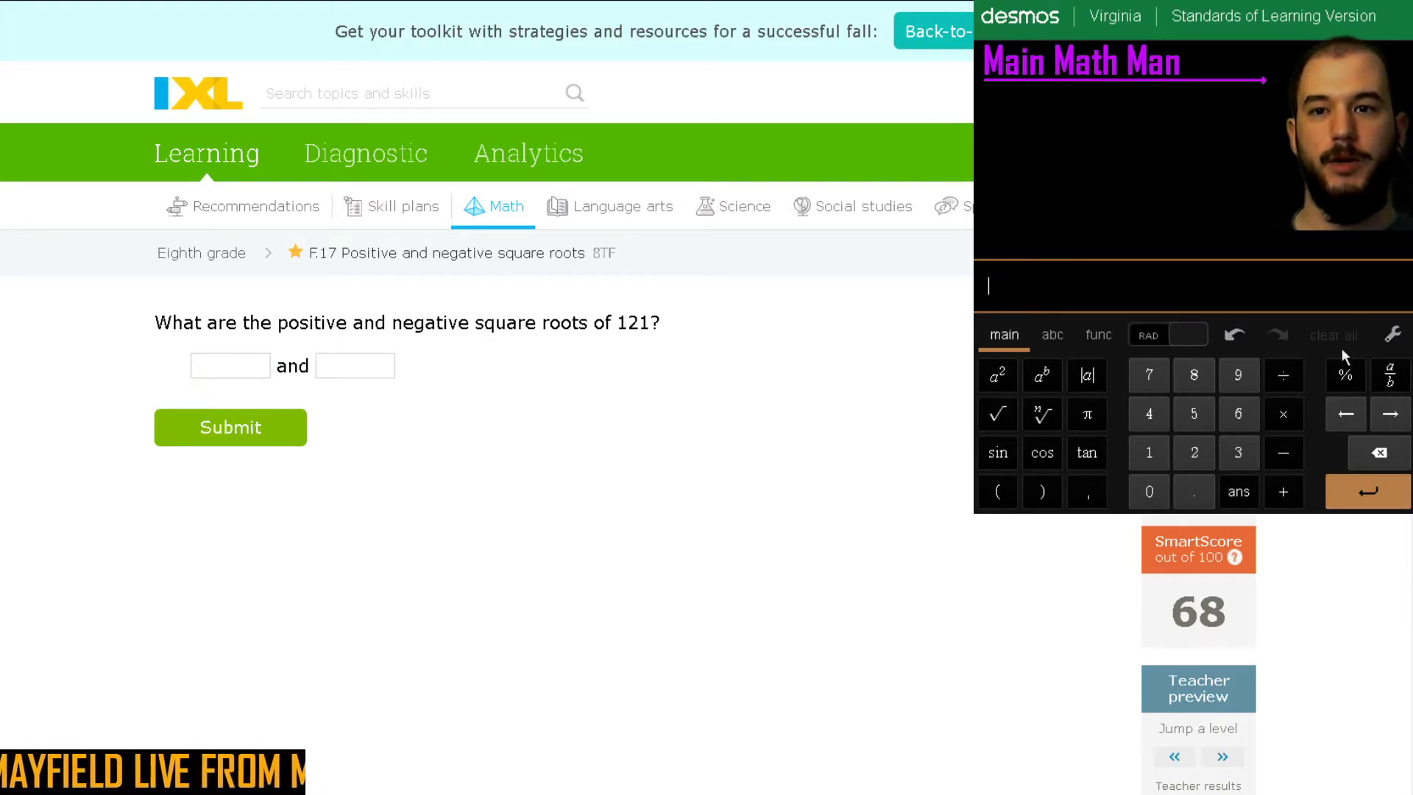
pyautogui.click(997, 415)
pyautogui.click(1168, 458)
pyautogui.click(1195, 453)
pyautogui.click(1148, 460)
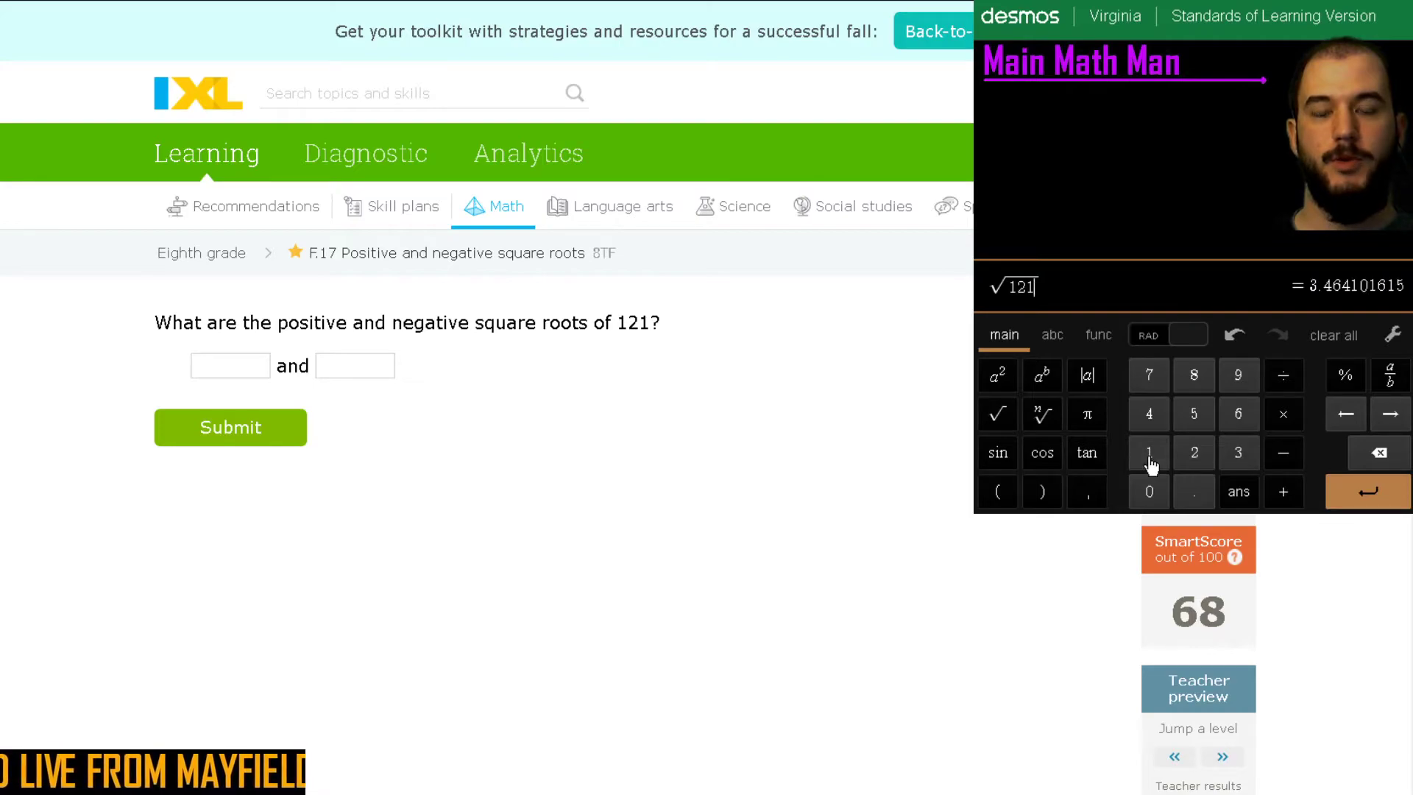
pyautogui.click(255, 360)
pyautogui.press('Tab')
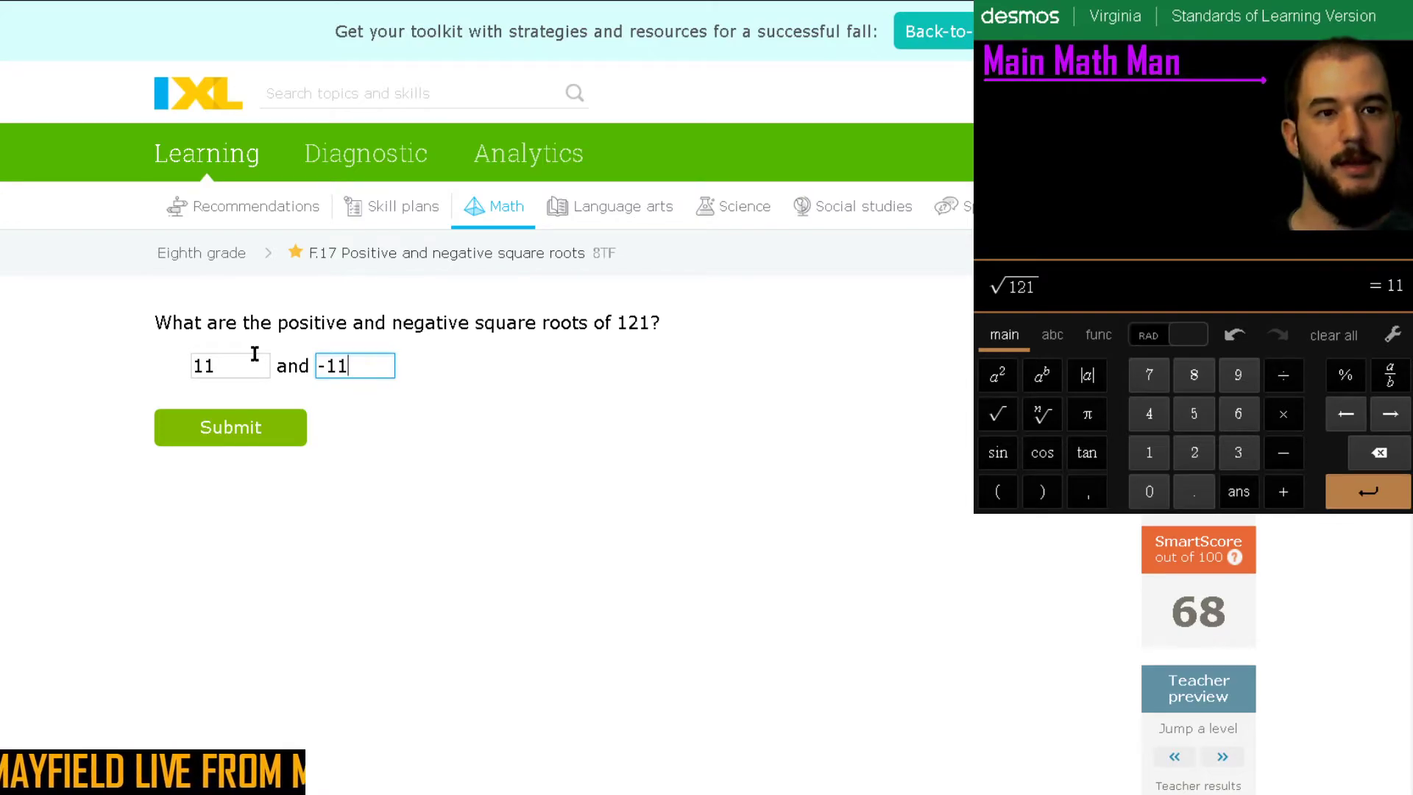
pyautogui.click(211, 426)
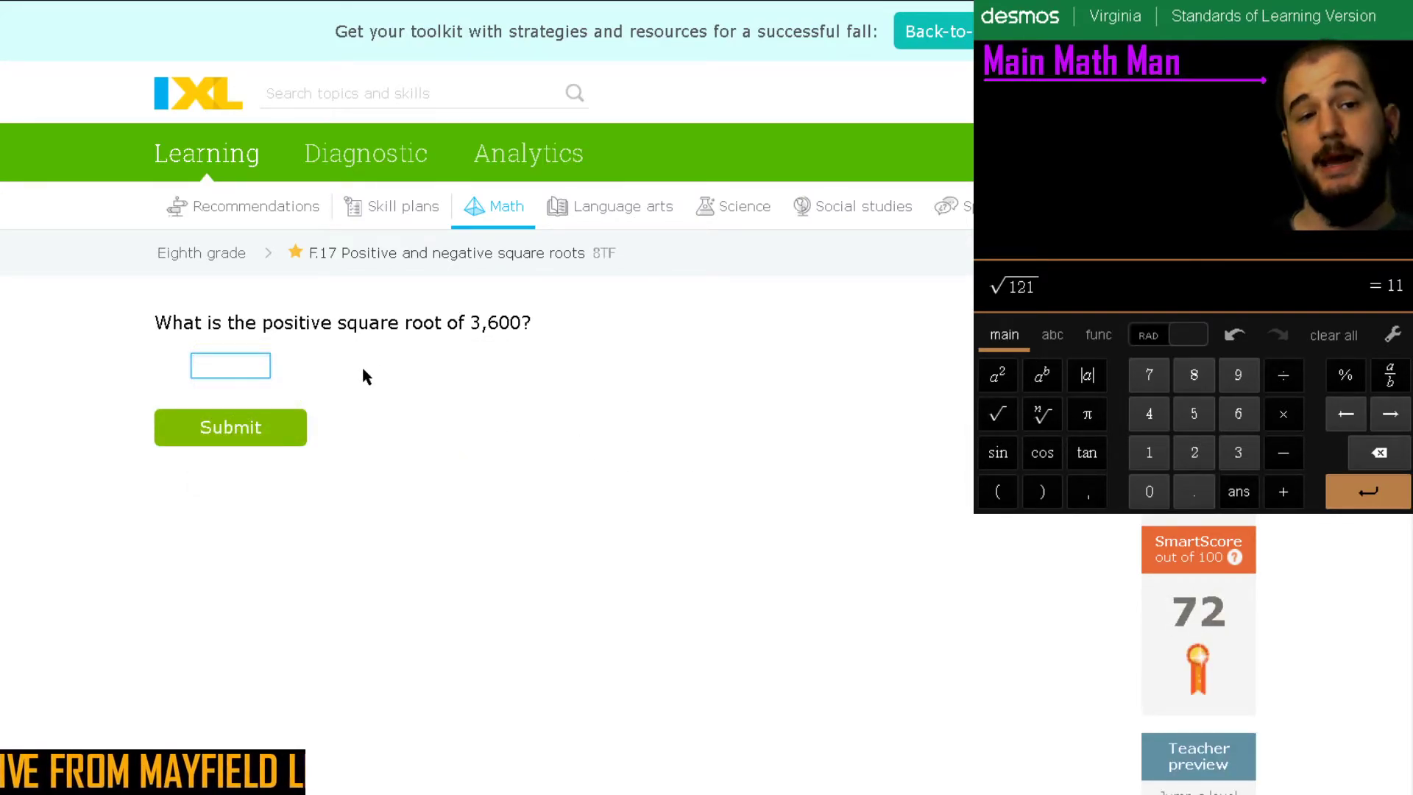
# Compute √3600 in Desmos and submit the square root of 3,600
pyautogui.click(1334, 335)
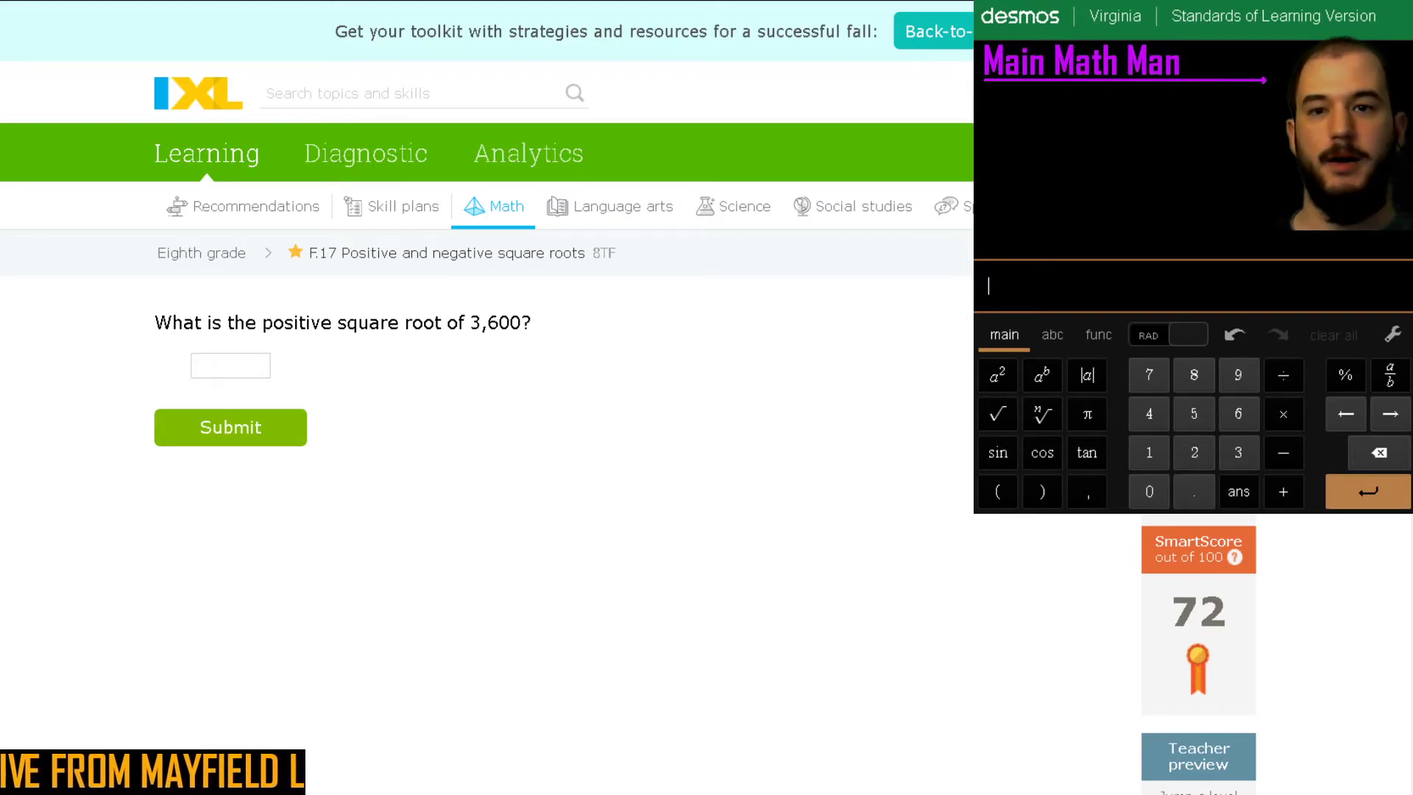
pyautogui.click(1001, 414)
pyautogui.click(1241, 458)
pyautogui.click(1238, 418)
pyautogui.click(1152, 493)
pyautogui.click(1152, 493)
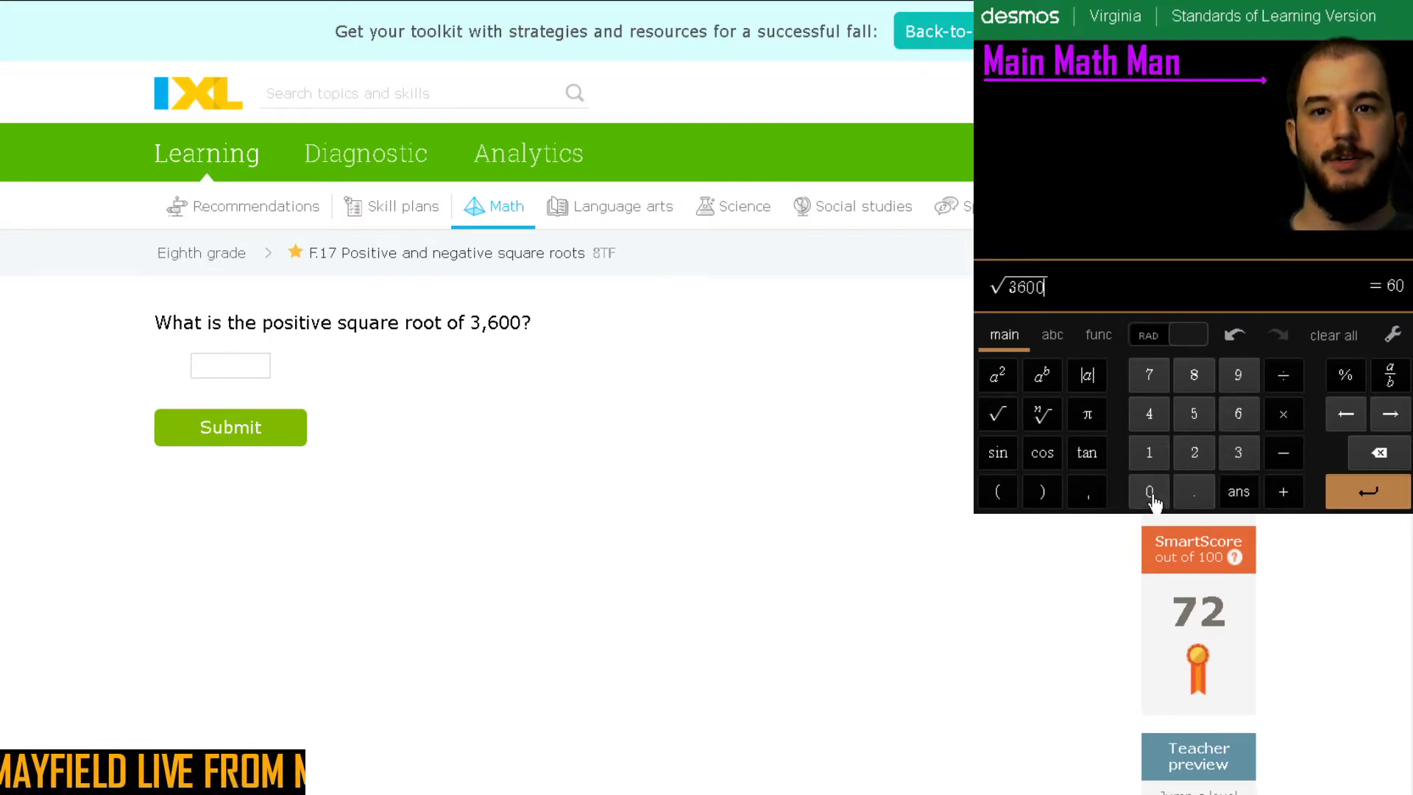
pyautogui.click(245, 369)
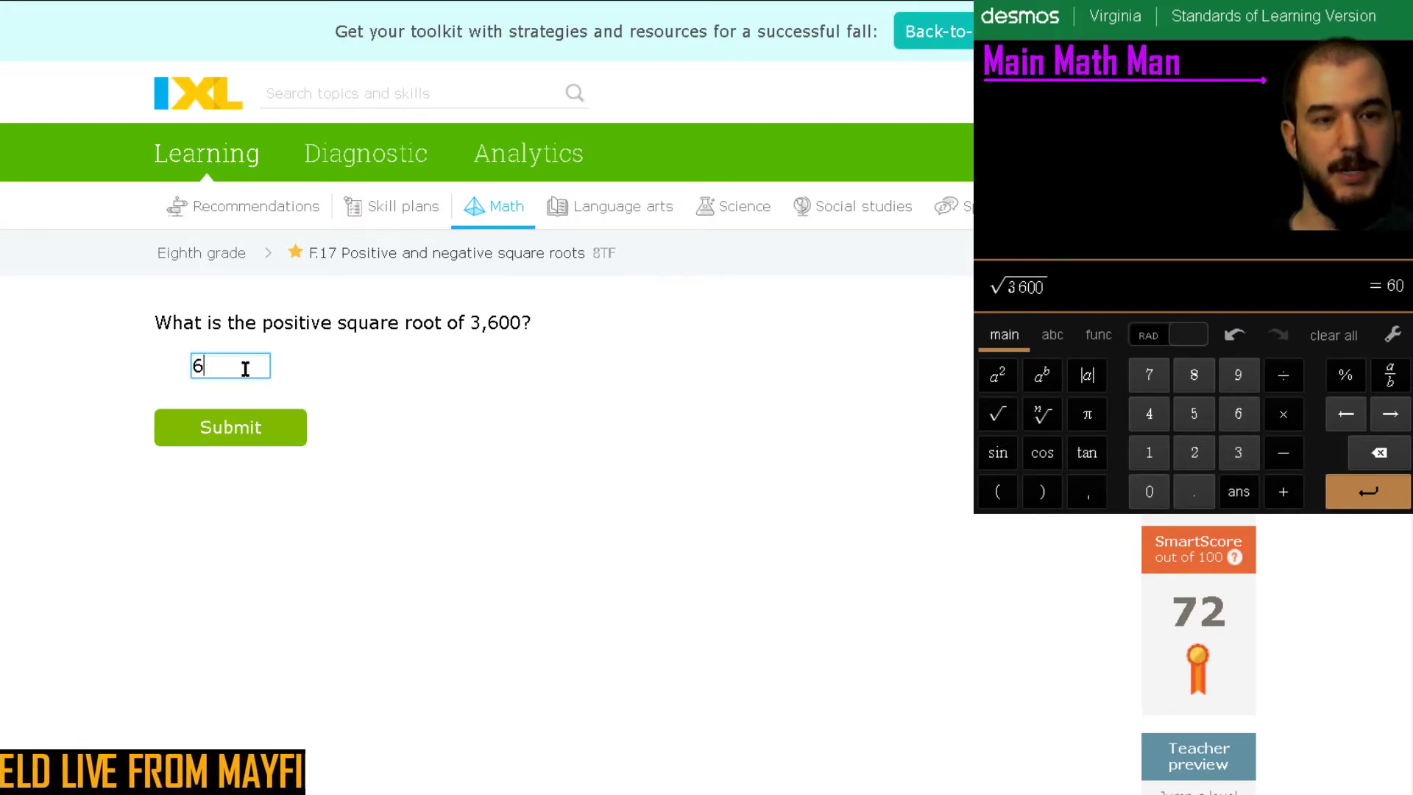
pyautogui.click(243, 431)
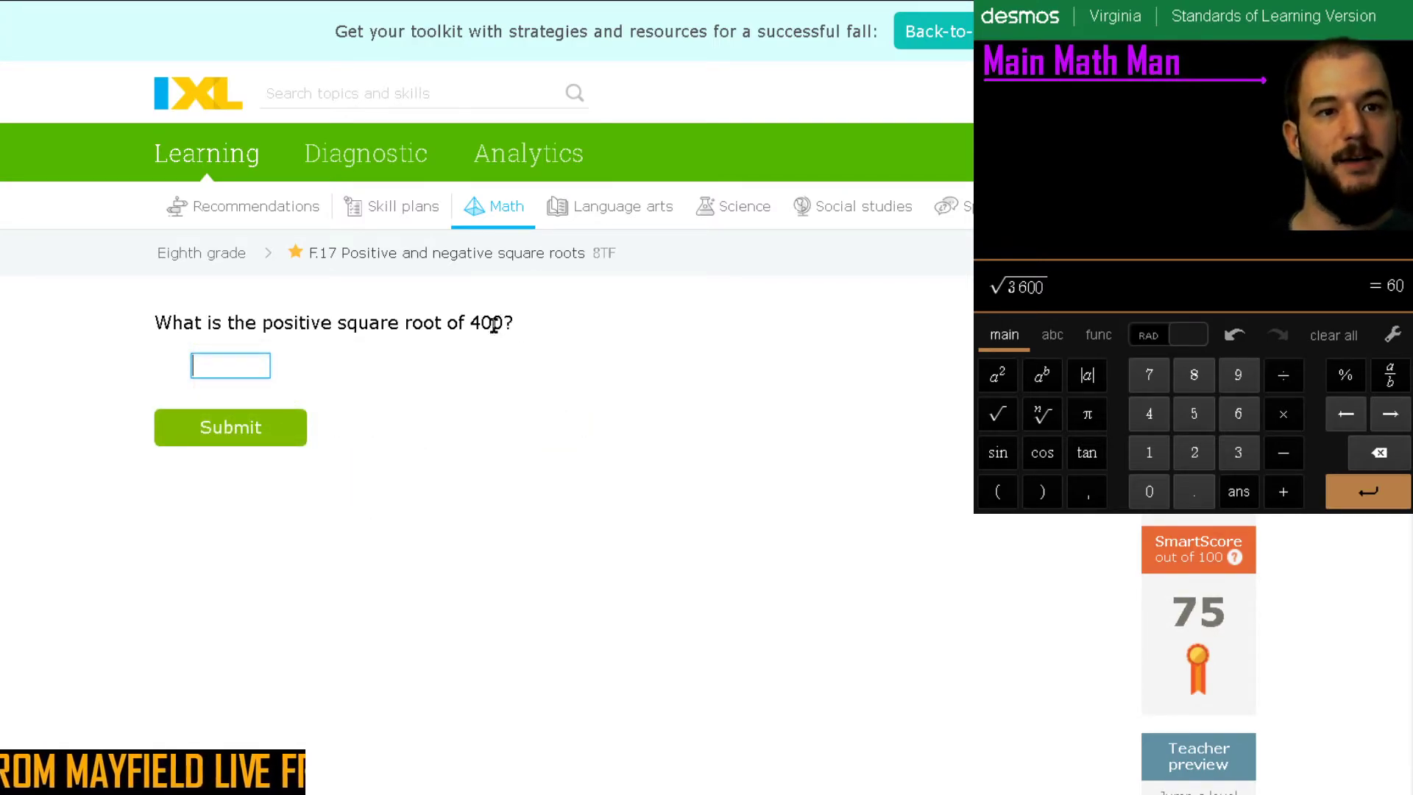
# Compute √400 in Desmos and submit 20
pyautogui.doubleClick(483, 321)
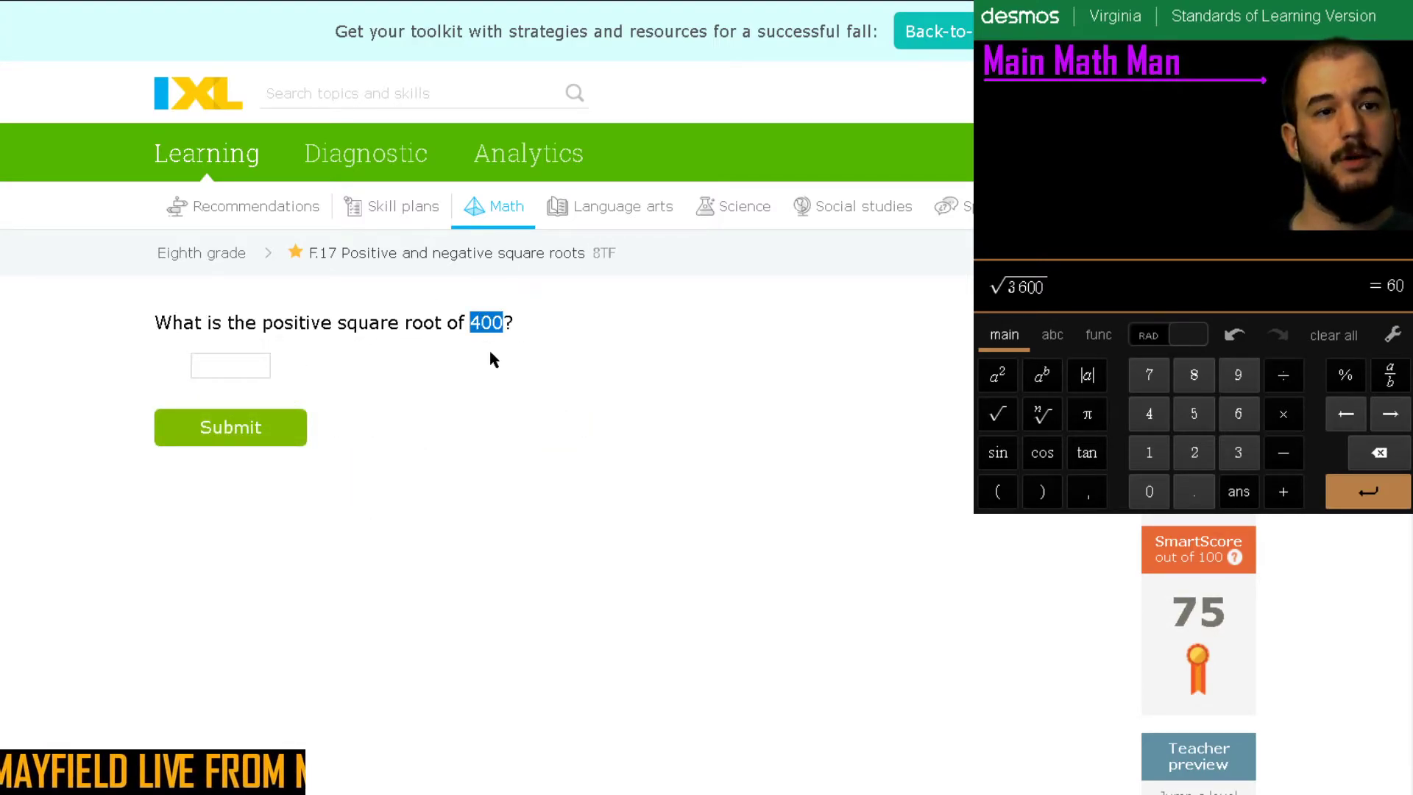
pyautogui.click(1335, 335)
pyautogui.click(999, 423)
pyautogui.click(1149, 415)
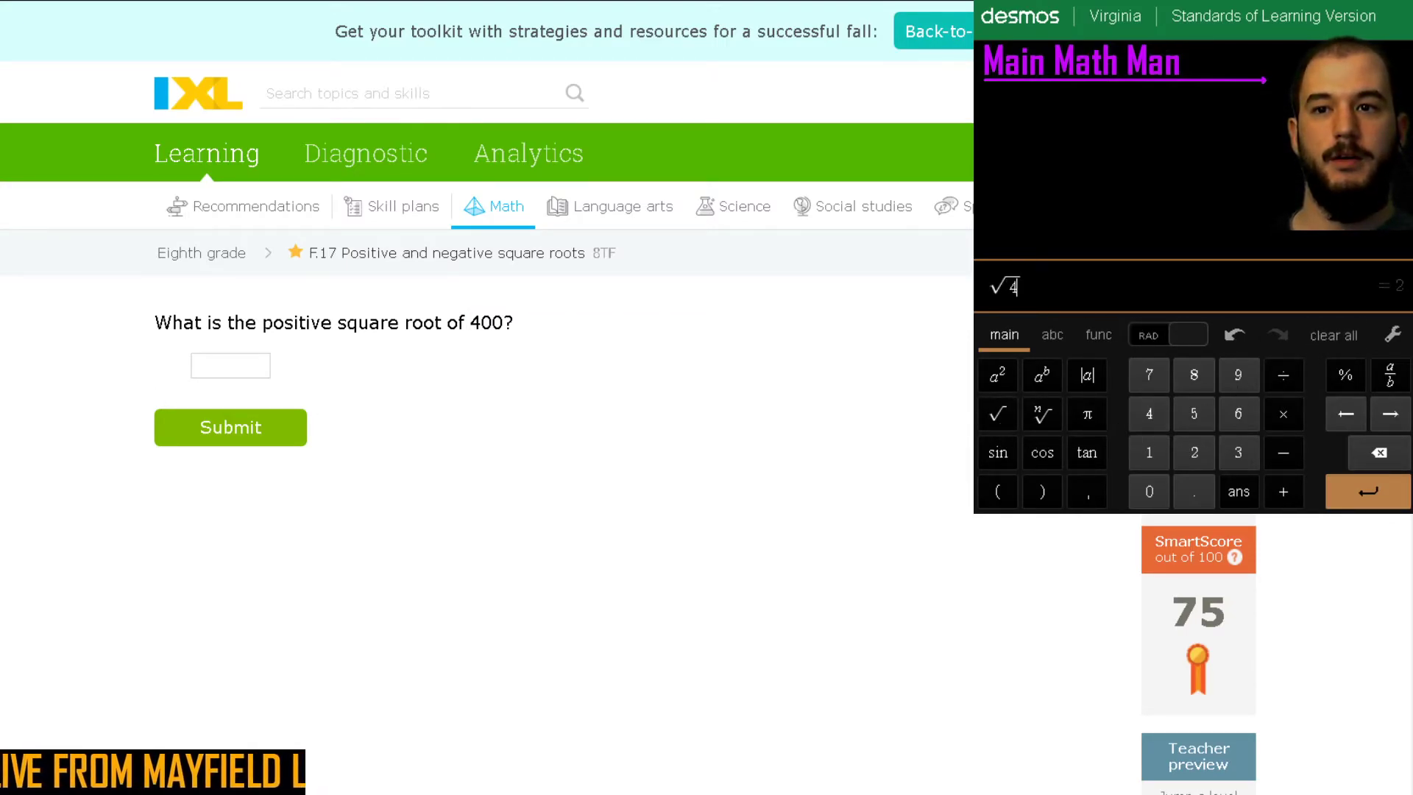
pyautogui.click(1150, 493)
pyautogui.click(1150, 493)
pyautogui.click(258, 373)
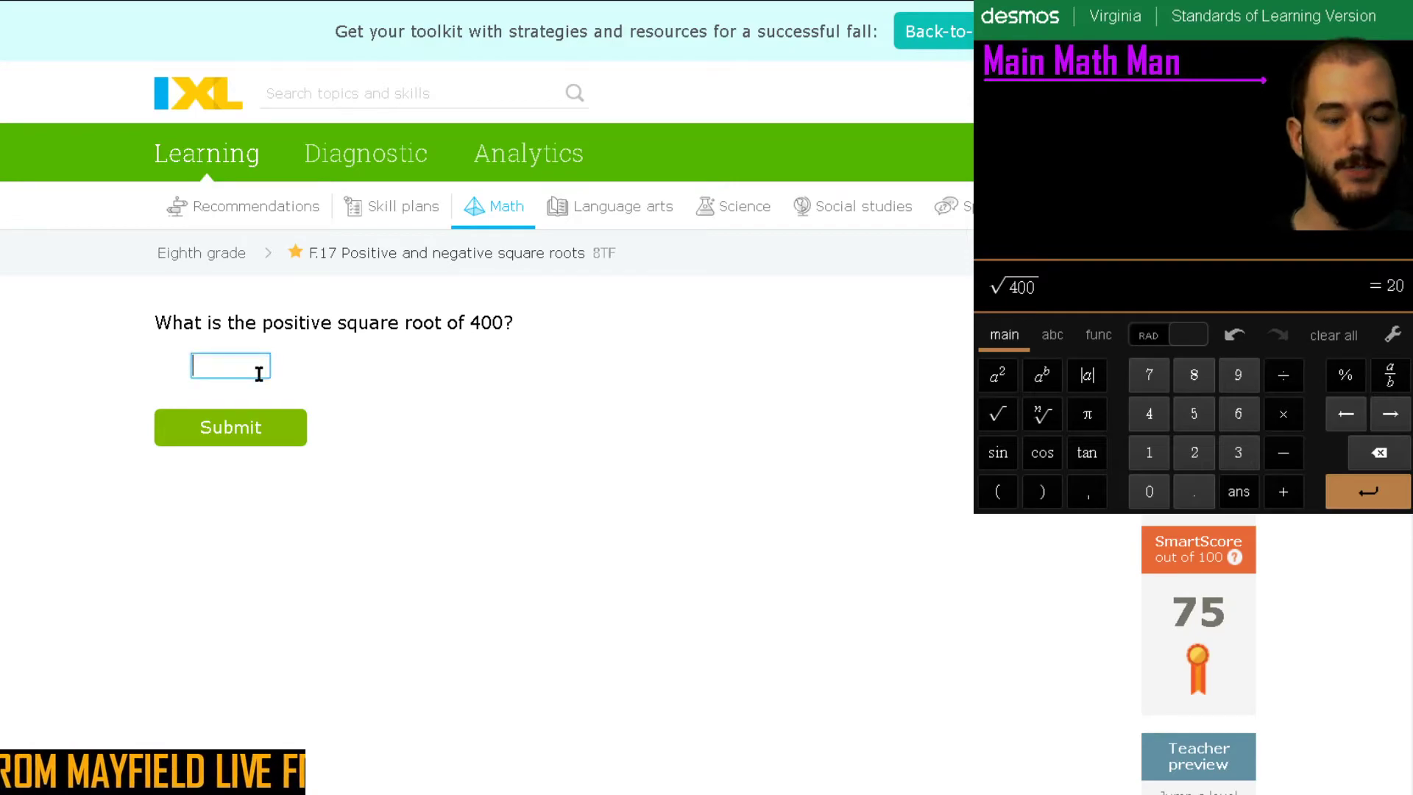
pyautogui.write('20')
pyautogui.click(246, 426)
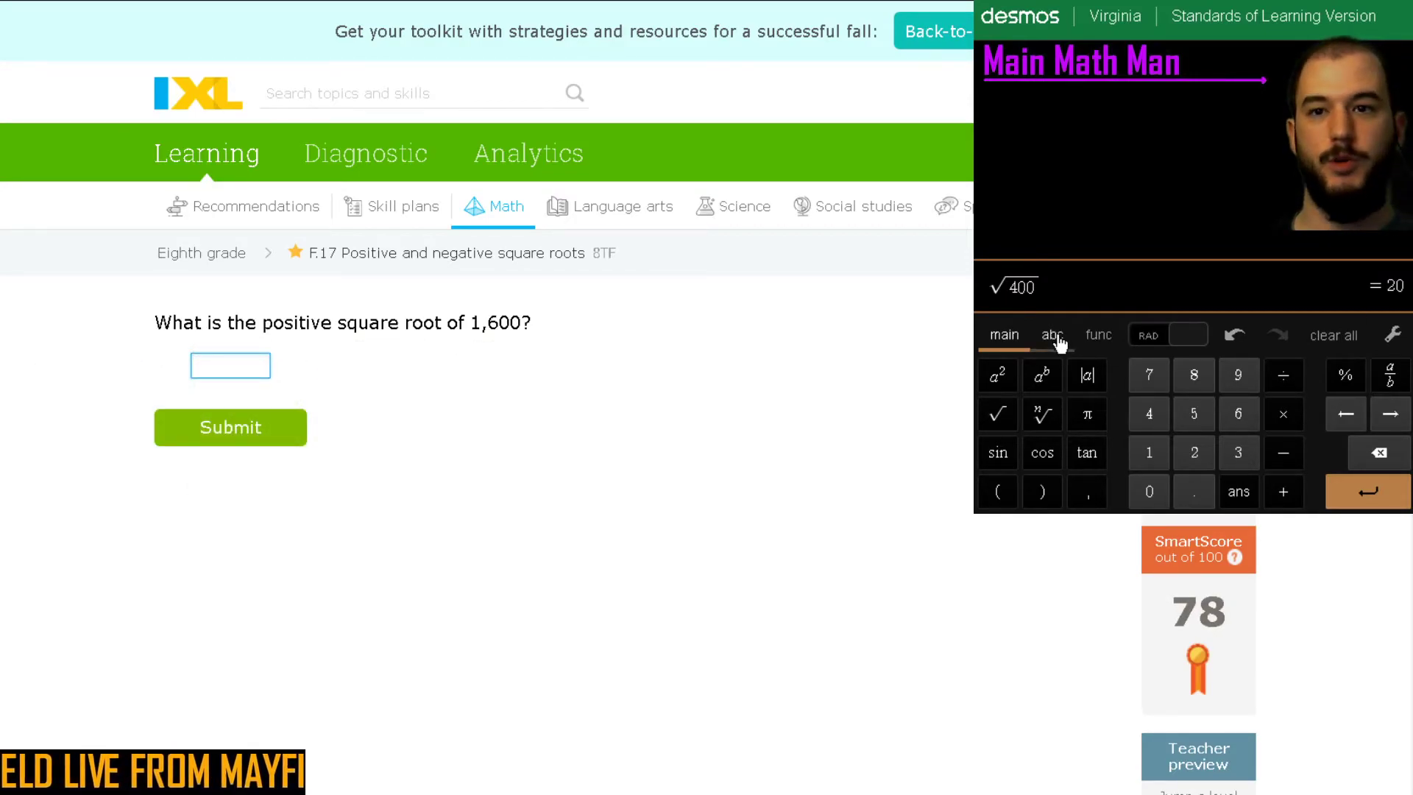
# Compute √1600 in Desmos and submit 40 as the positive square root
pyautogui.click(1349, 337)
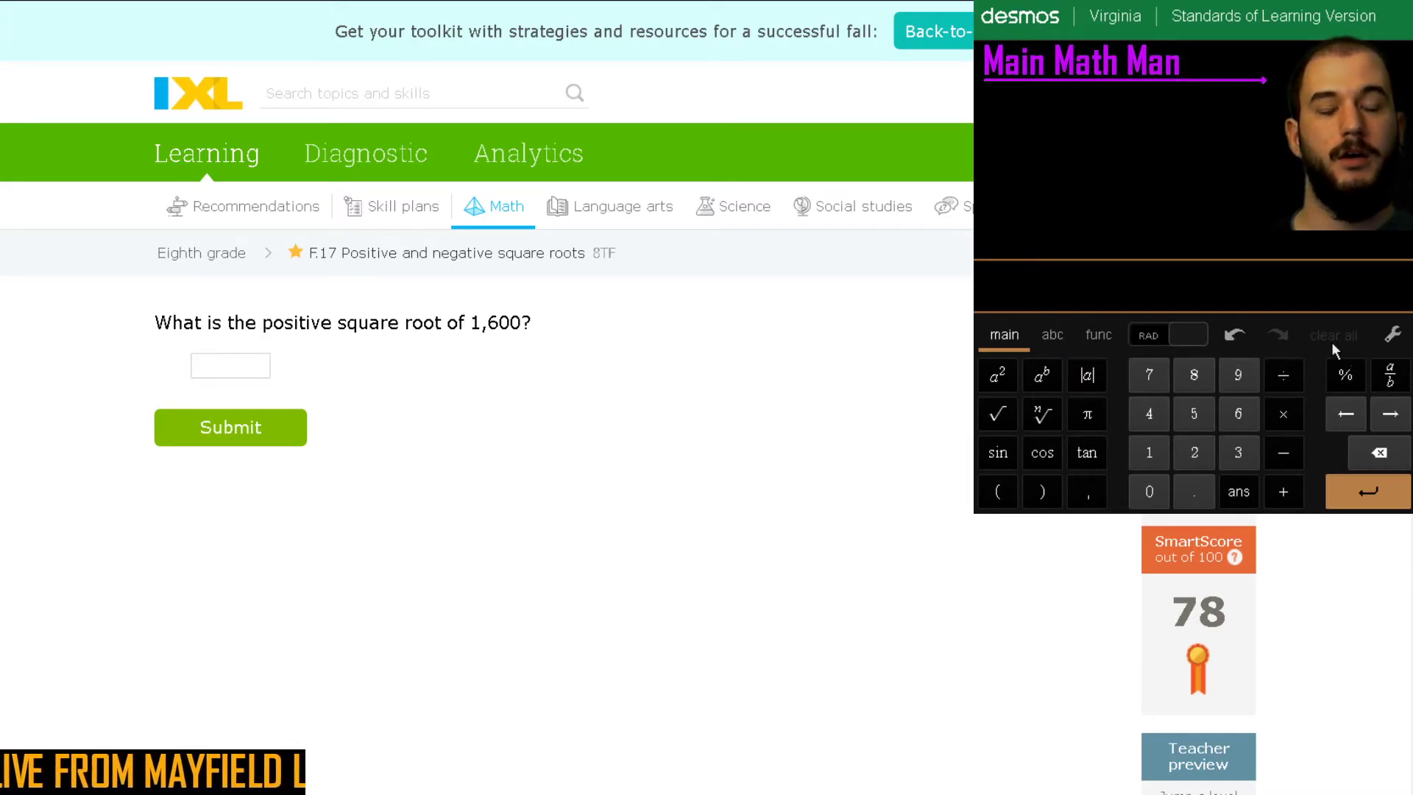
pyautogui.click(1010, 417)
pyautogui.click(1145, 469)
pyautogui.click(1232, 431)
pyautogui.click(1160, 494)
pyautogui.click(1160, 495)
pyautogui.click(236, 363)
pyautogui.write('40')
pyautogui.click(290, 324)
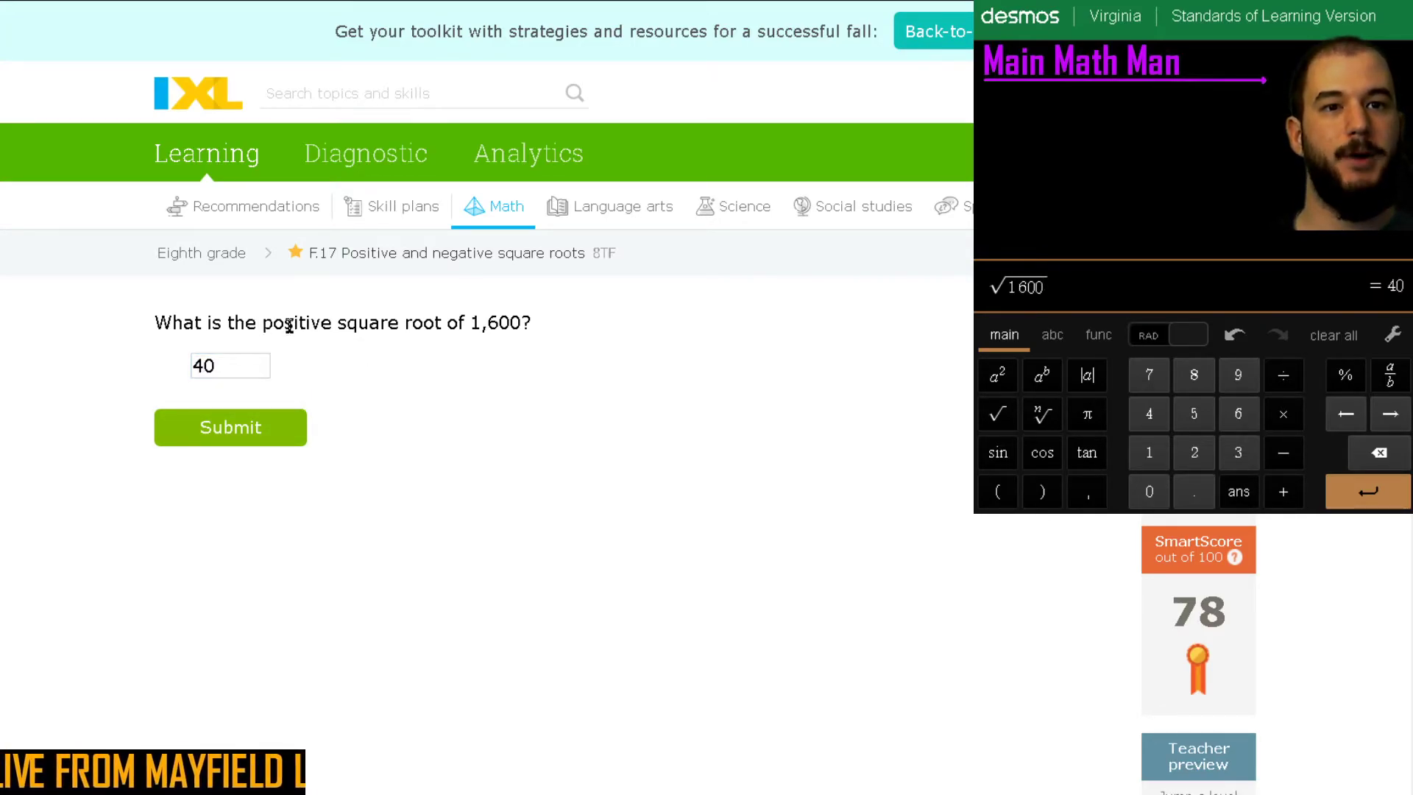
pyautogui.doubleClick(290, 324)
pyautogui.click(267, 375)
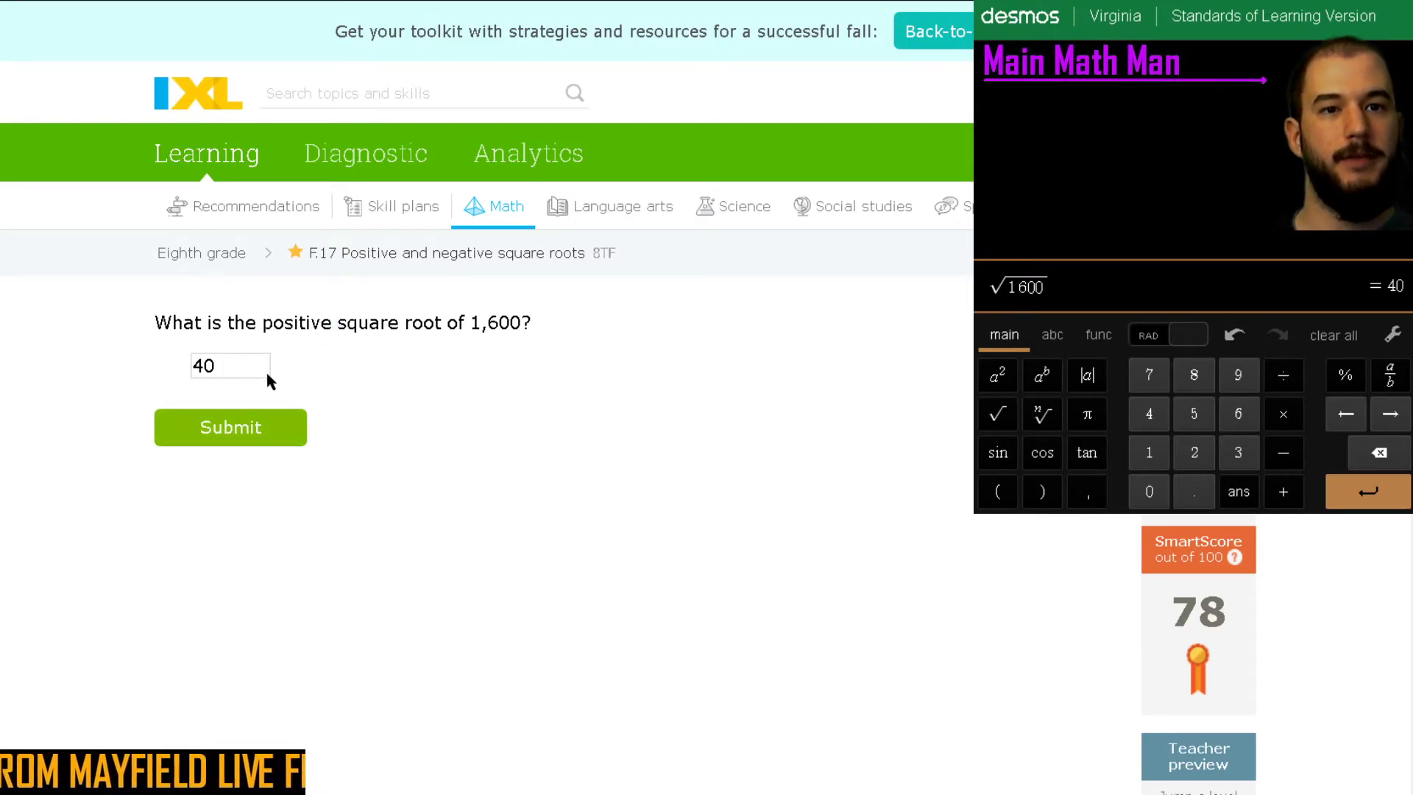
pyautogui.doubleClick(220, 375)
pyautogui.click(298, 430)
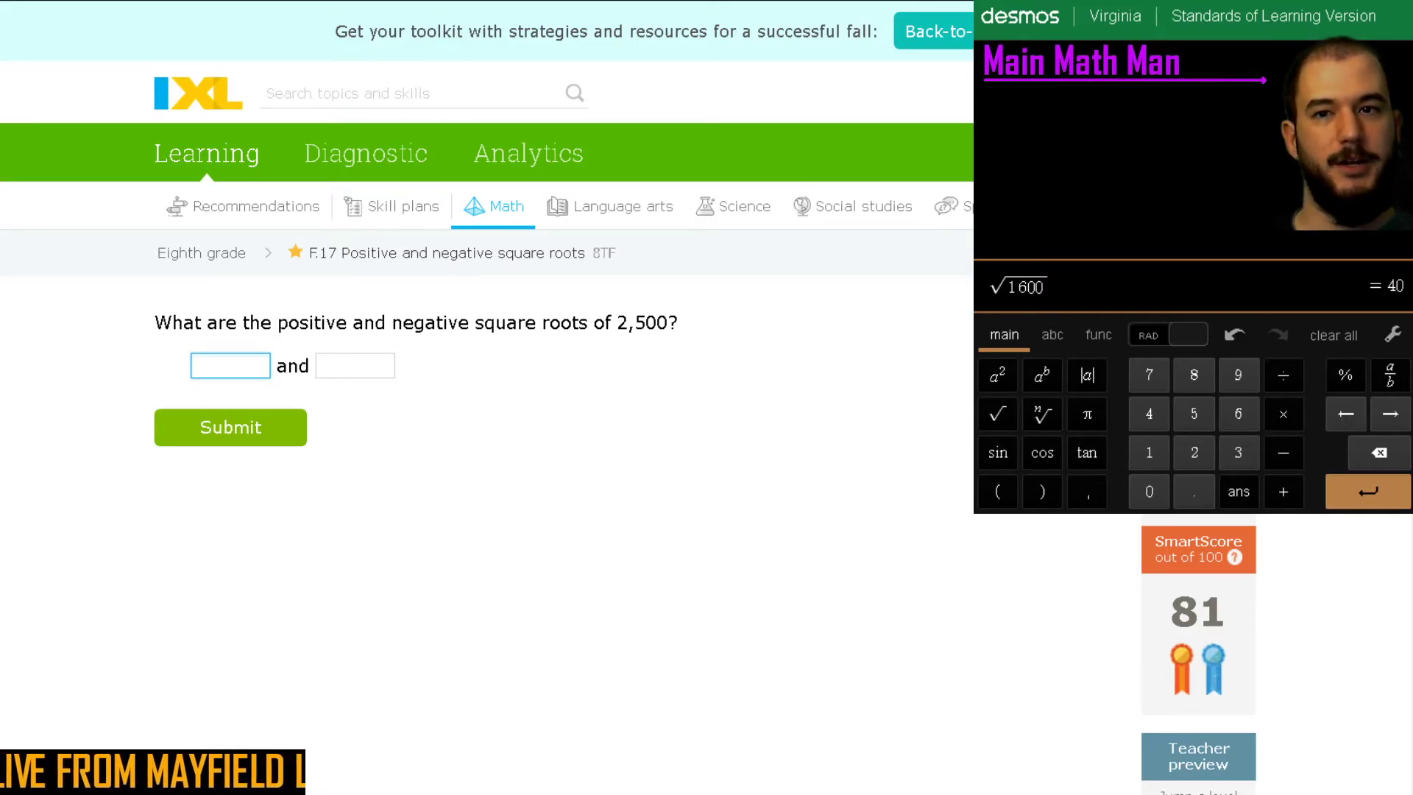
# Compute √2500 in Desmos and submit 50 and −50 in the two answer boxes
pyautogui.click(1334, 337)
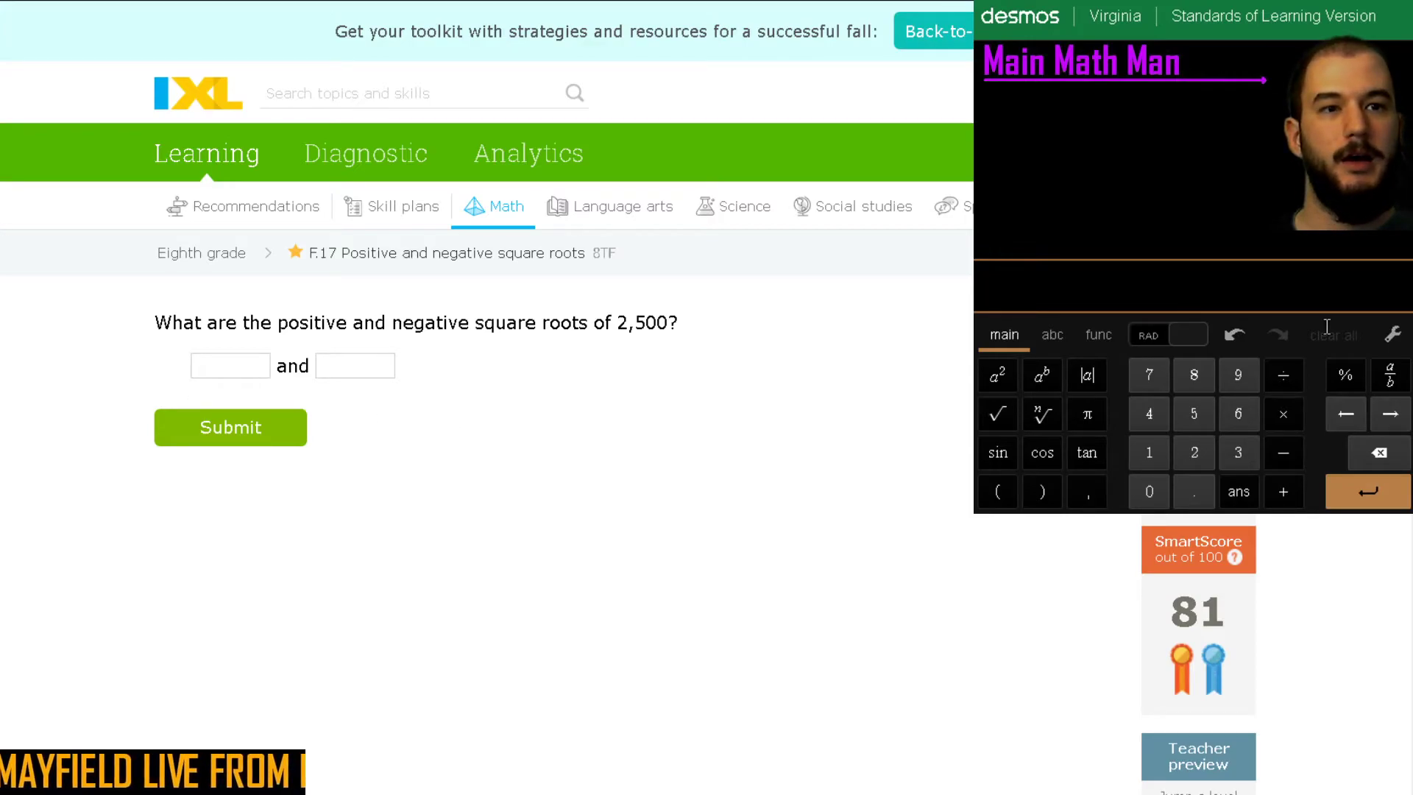
pyautogui.click(995, 423)
pyautogui.click(1195, 452)
pyautogui.click(1193, 414)
pyautogui.doubleClick(1149, 492)
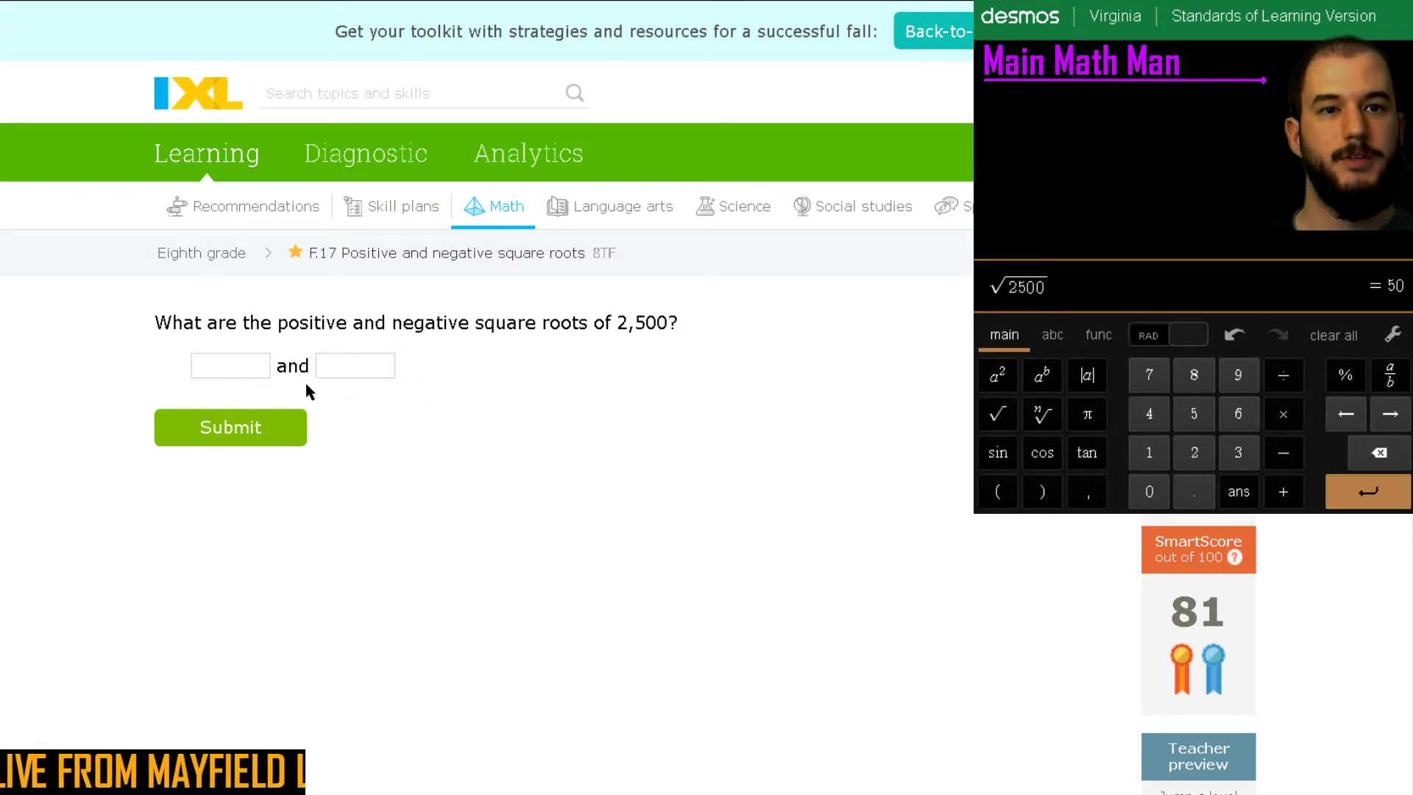
pyautogui.click(257, 371)
pyautogui.write('50')
pyautogui.click(338, 373)
pyautogui.write('-50')
pyautogui.click(234, 430)
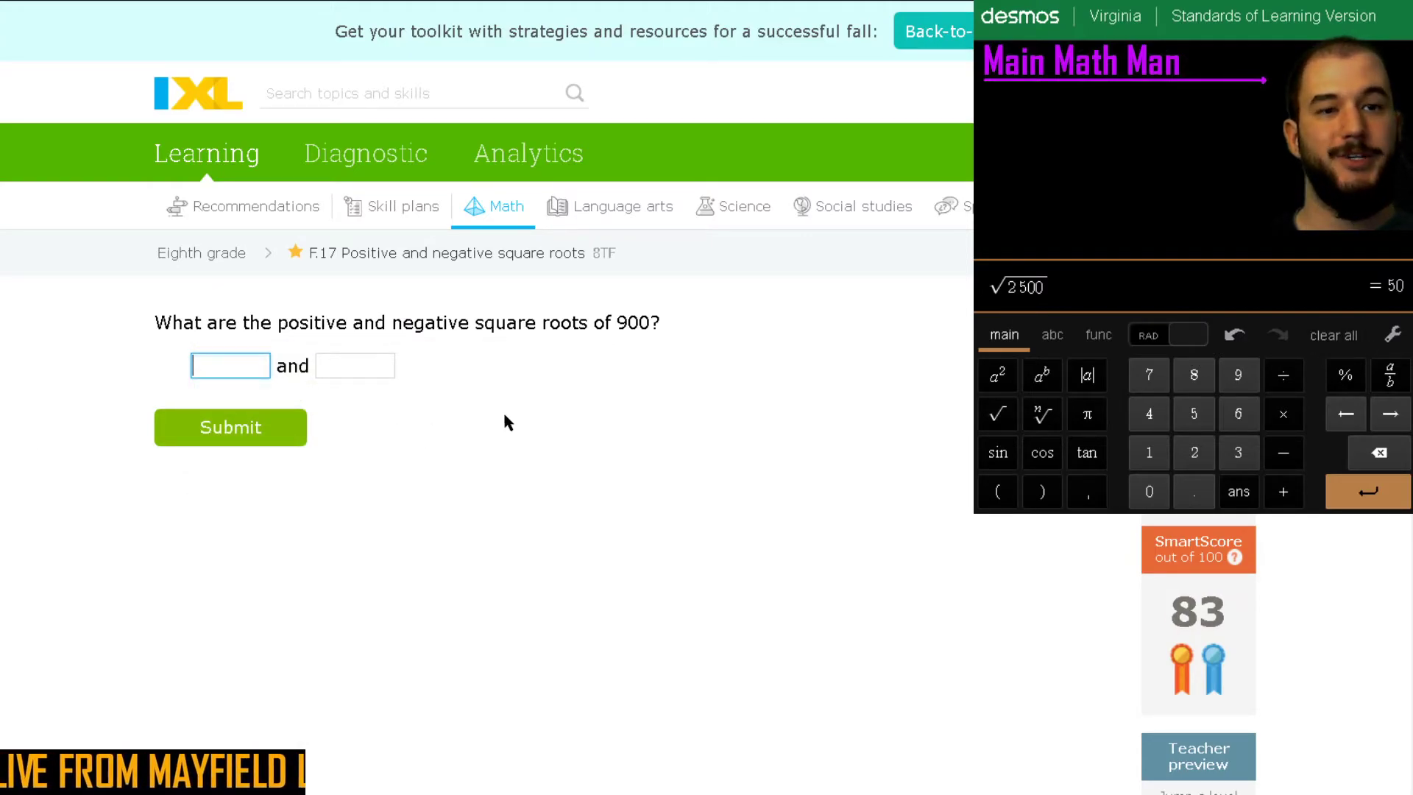
# Enter 30 and −30 for the 900 question and submit
pyautogui.write('30')
pyautogui.click(323, 365)
pyautogui.write('-30')
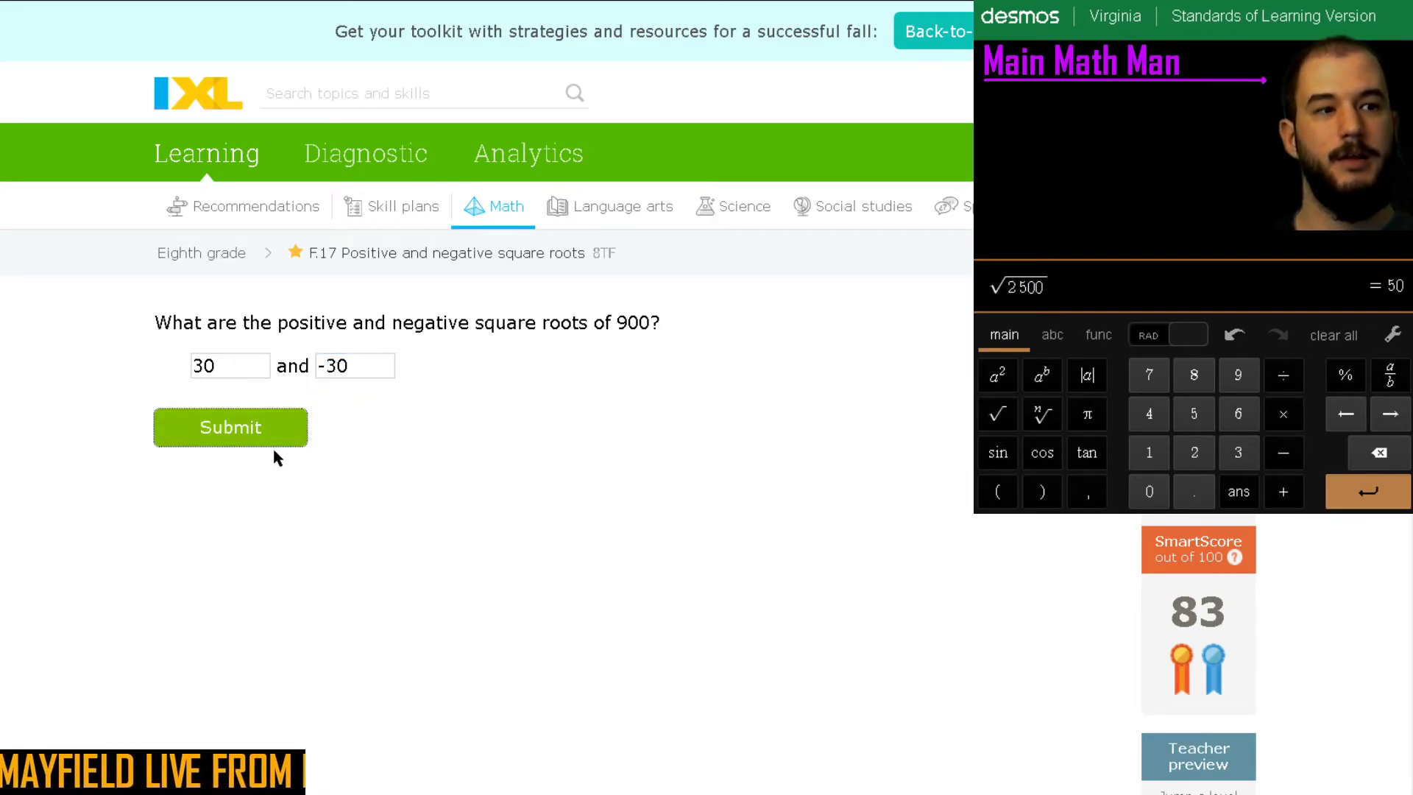
pyautogui.click(272, 440)
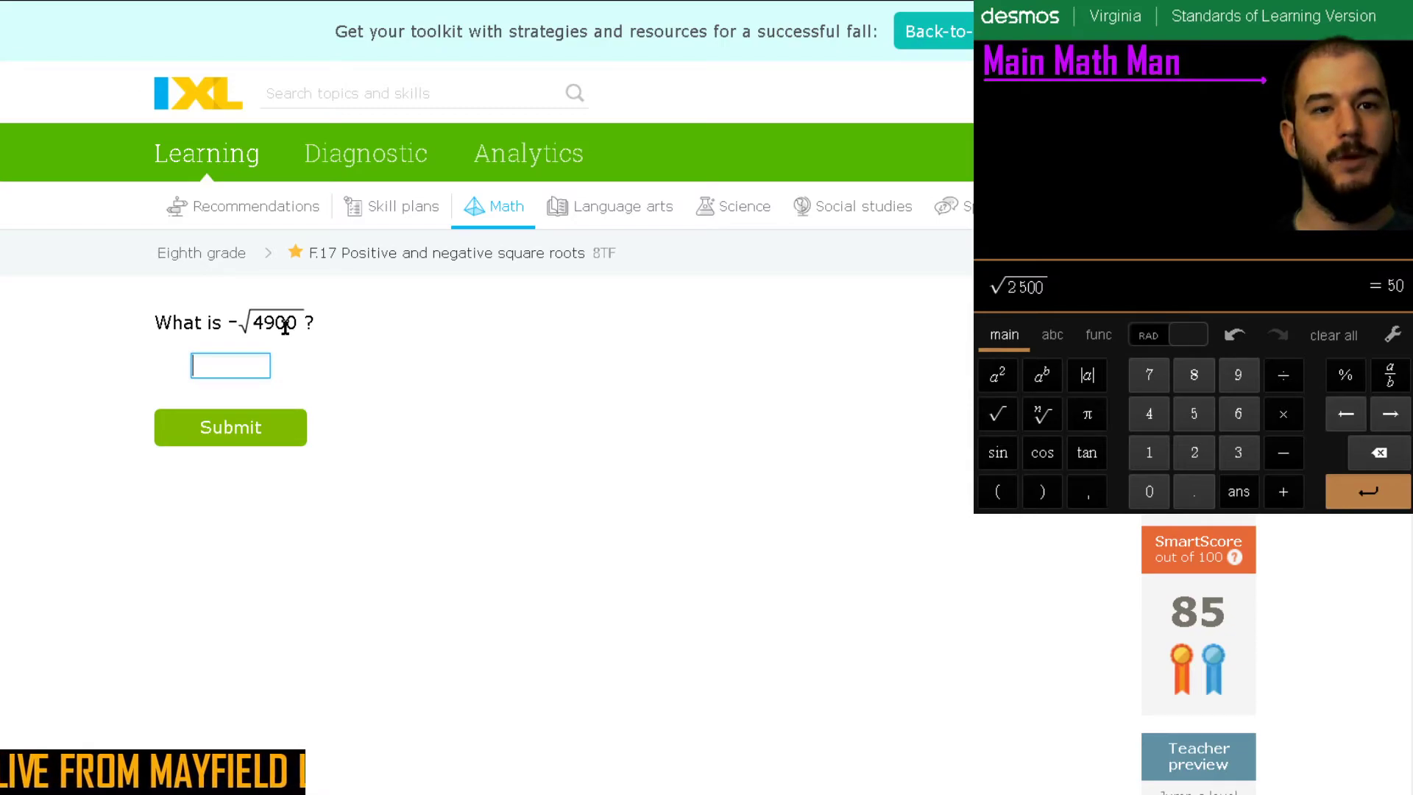
# Answer −√4900 with −70 after highlighting the digits of 4900 in the question
pyautogui.moveTo(270, 327); pyautogui.dragTo(258, 327)
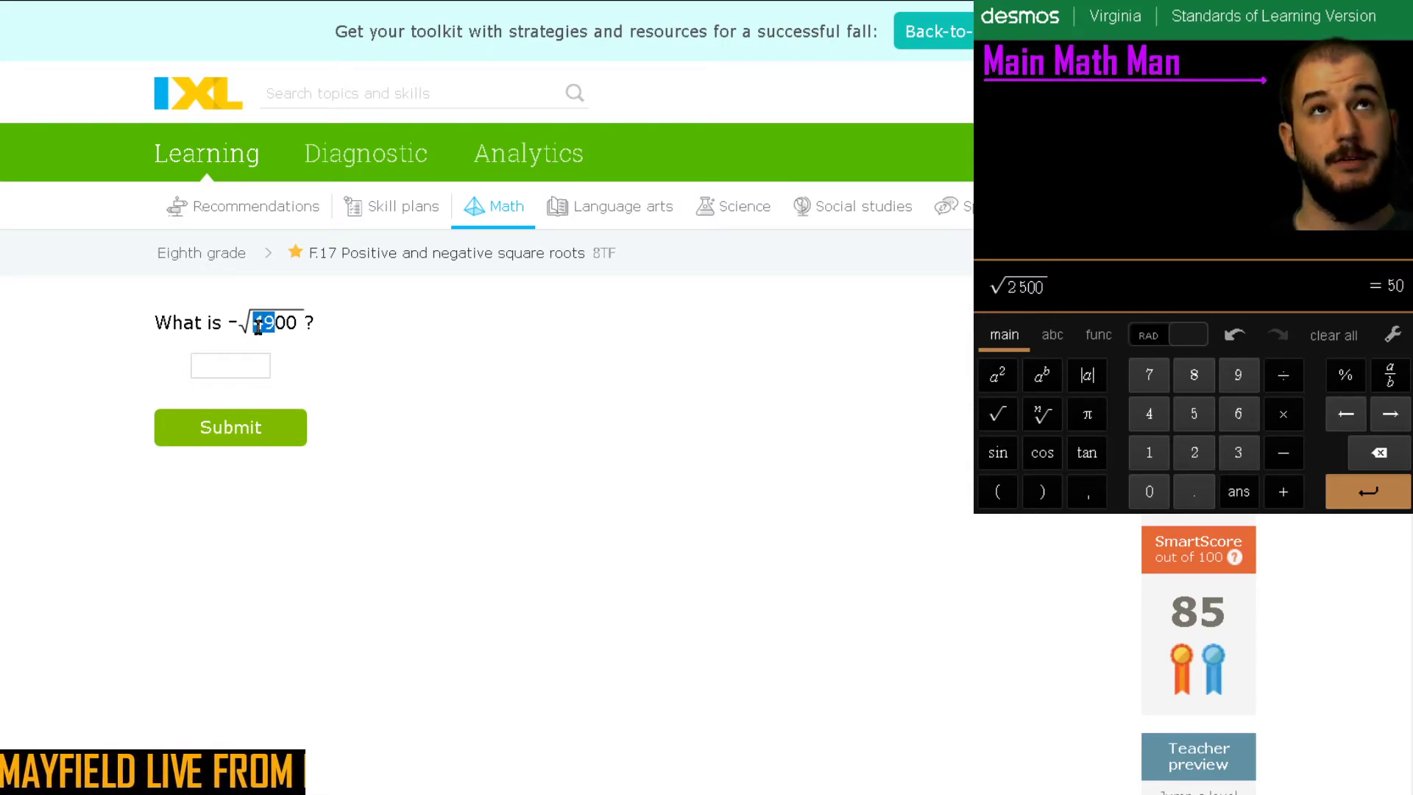
pyautogui.click(290, 324)
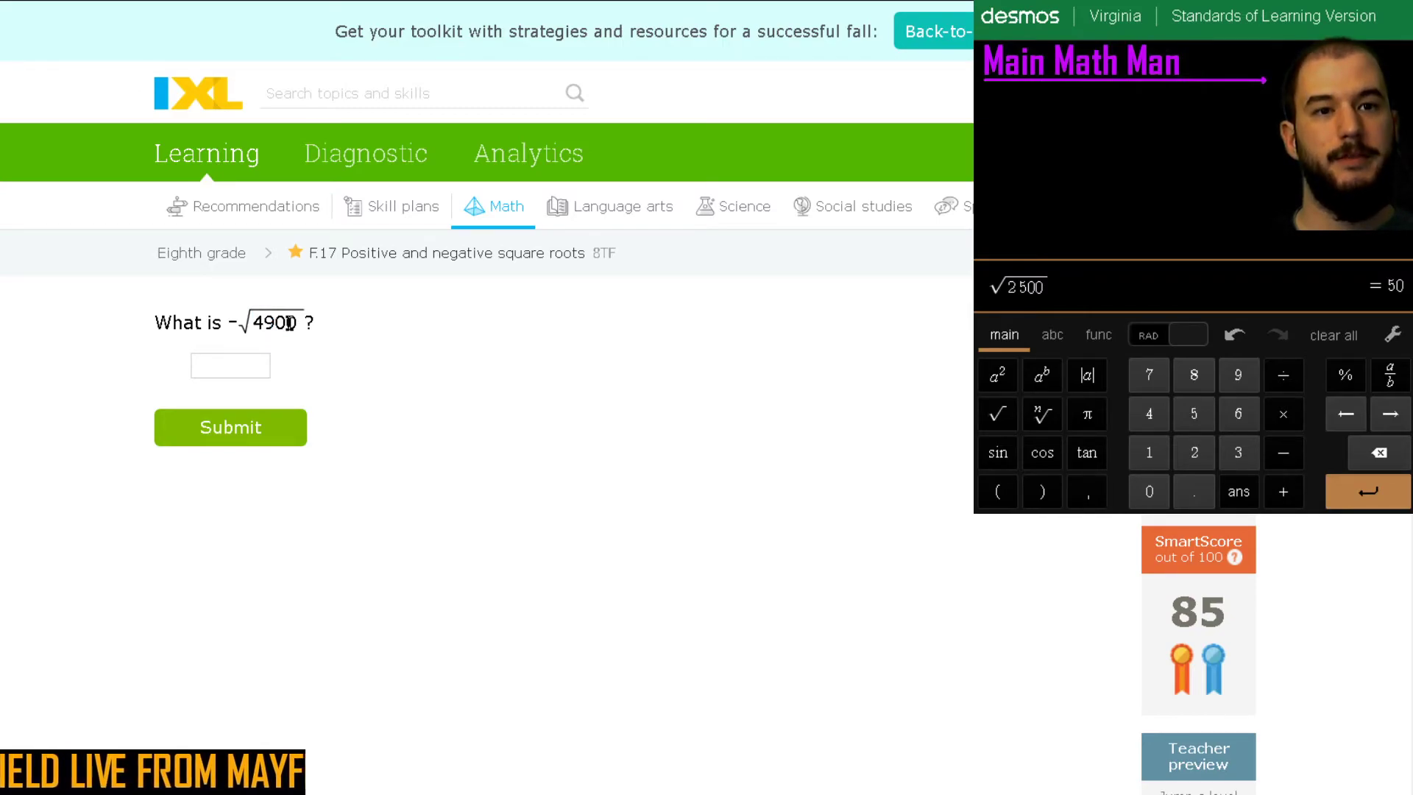
pyautogui.moveTo(293, 324); pyautogui.dragTo(277, 323)
pyautogui.click(248, 362)
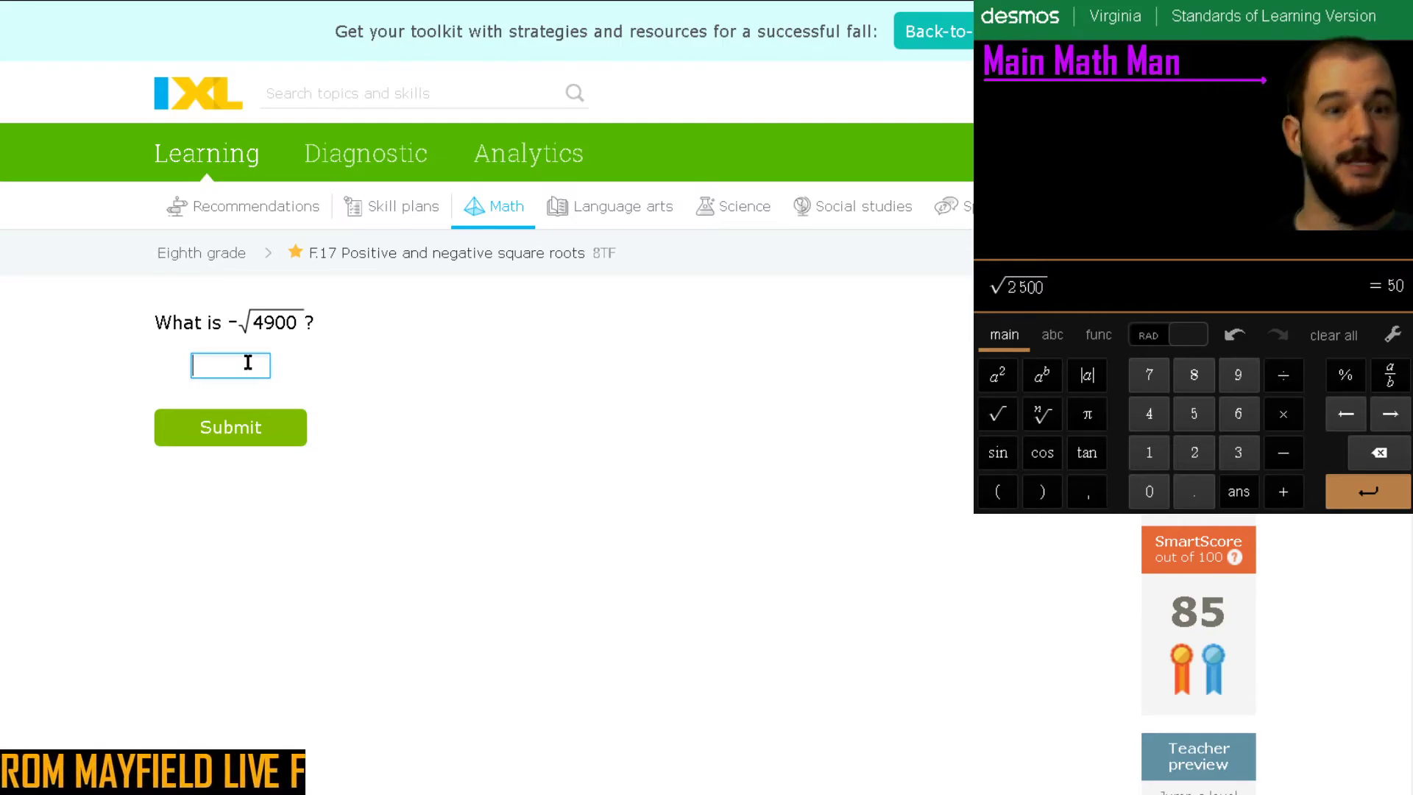
pyautogui.write('-70')
pyautogui.click(286, 430)
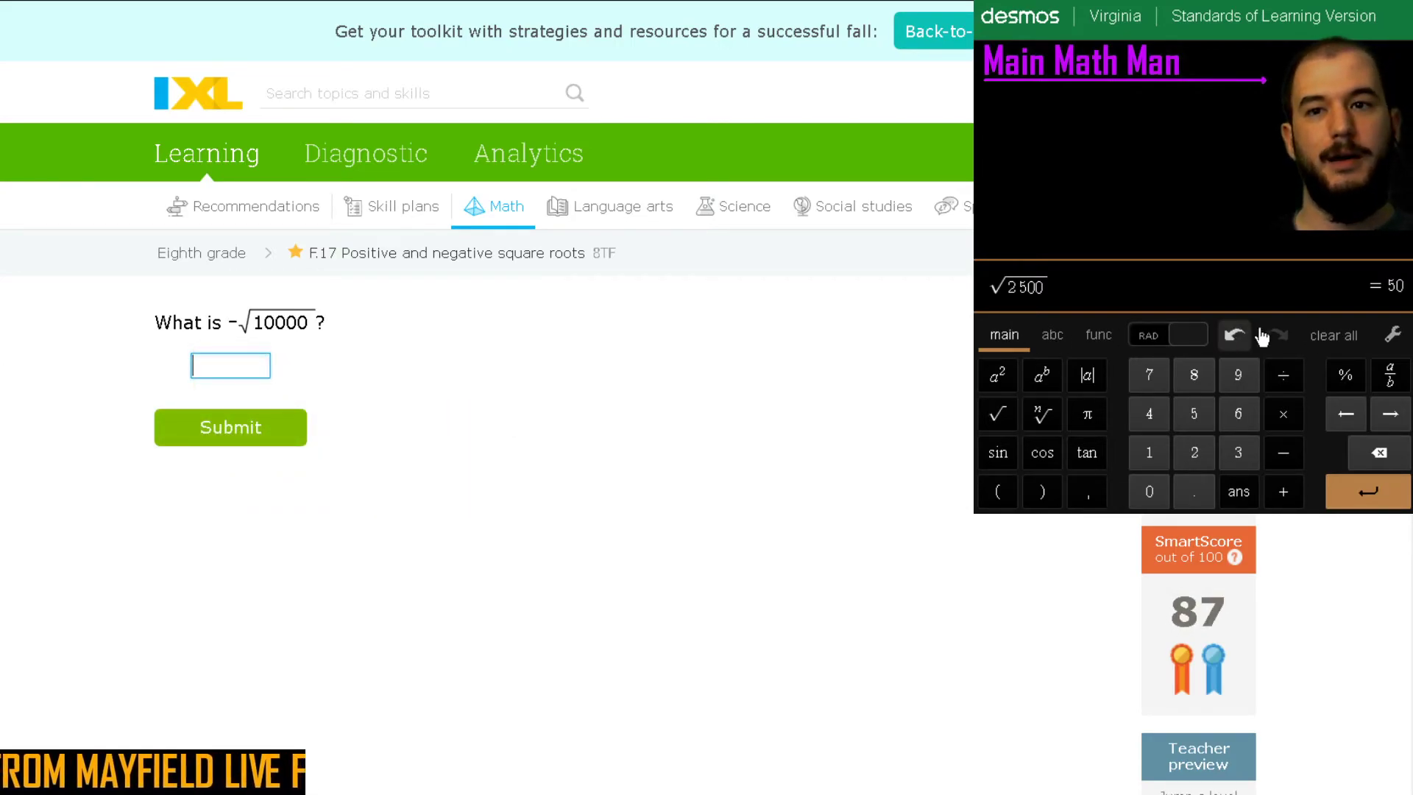
# Answer −√10000 with −100, confirming √10000 = 100 on the Desmos keypad
pyautogui.click(1315, 331)
pyautogui.click(245, 368)
pyautogui.write('-100')
pyautogui.click(1015, 416)
pyautogui.click(1152, 452)
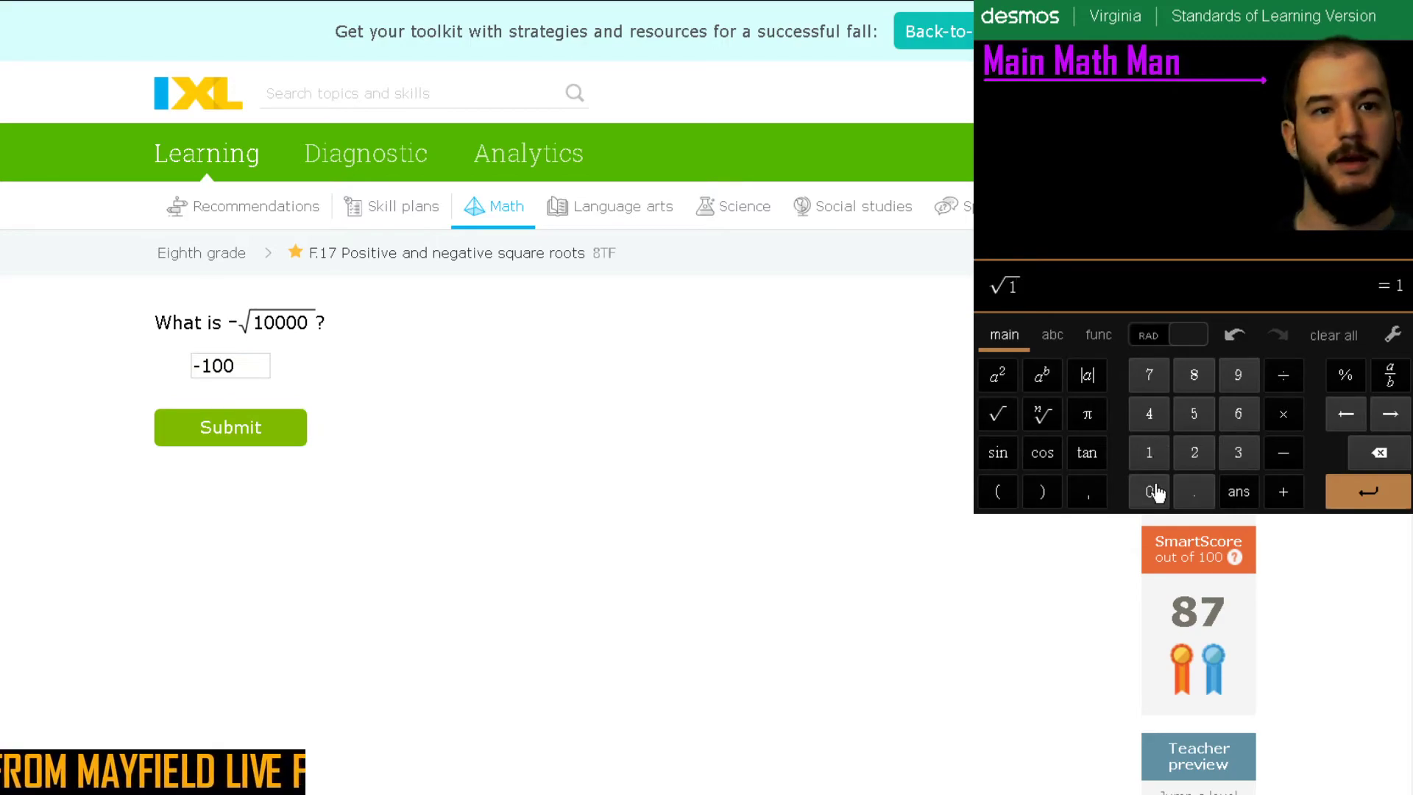
pyautogui.click(1153, 491)
pyautogui.click(1153, 492)
pyautogui.click(1152, 492)
pyautogui.click(1152, 492)
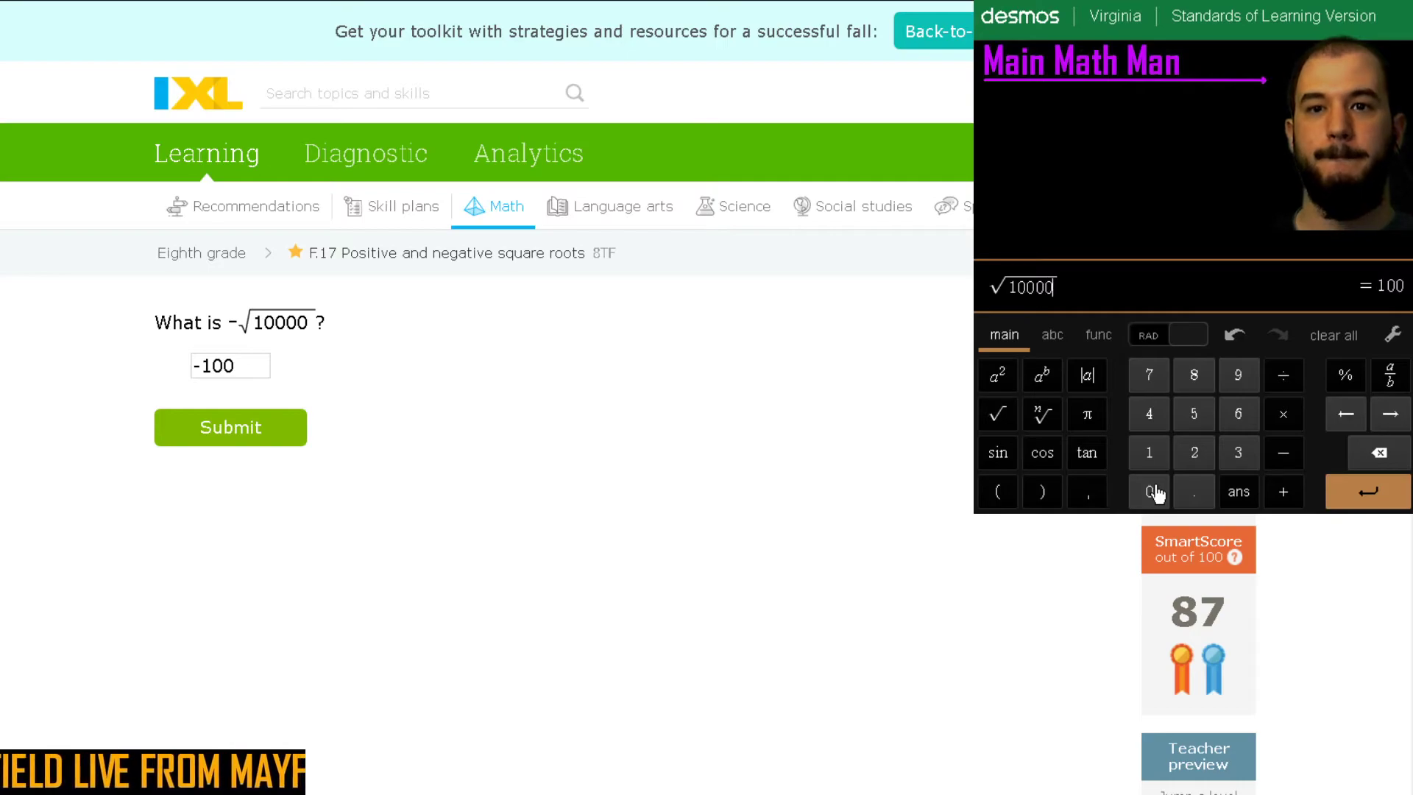
pyautogui.click(280, 425)
# Clear the calculator and answer −√900 with −30
pyautogui.click(1331, 337)
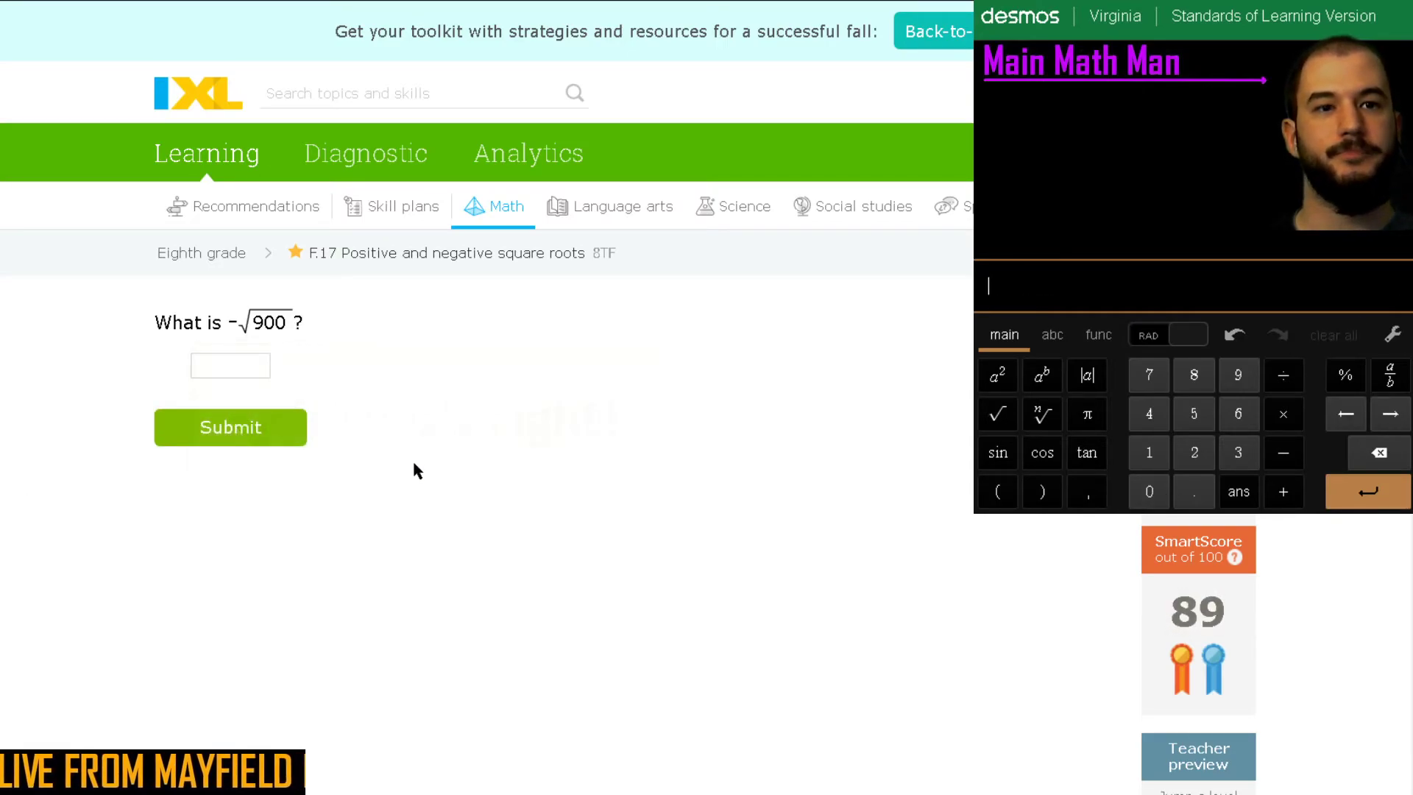
pyautogui.click(249, 357)
pyautogui.write('-30')
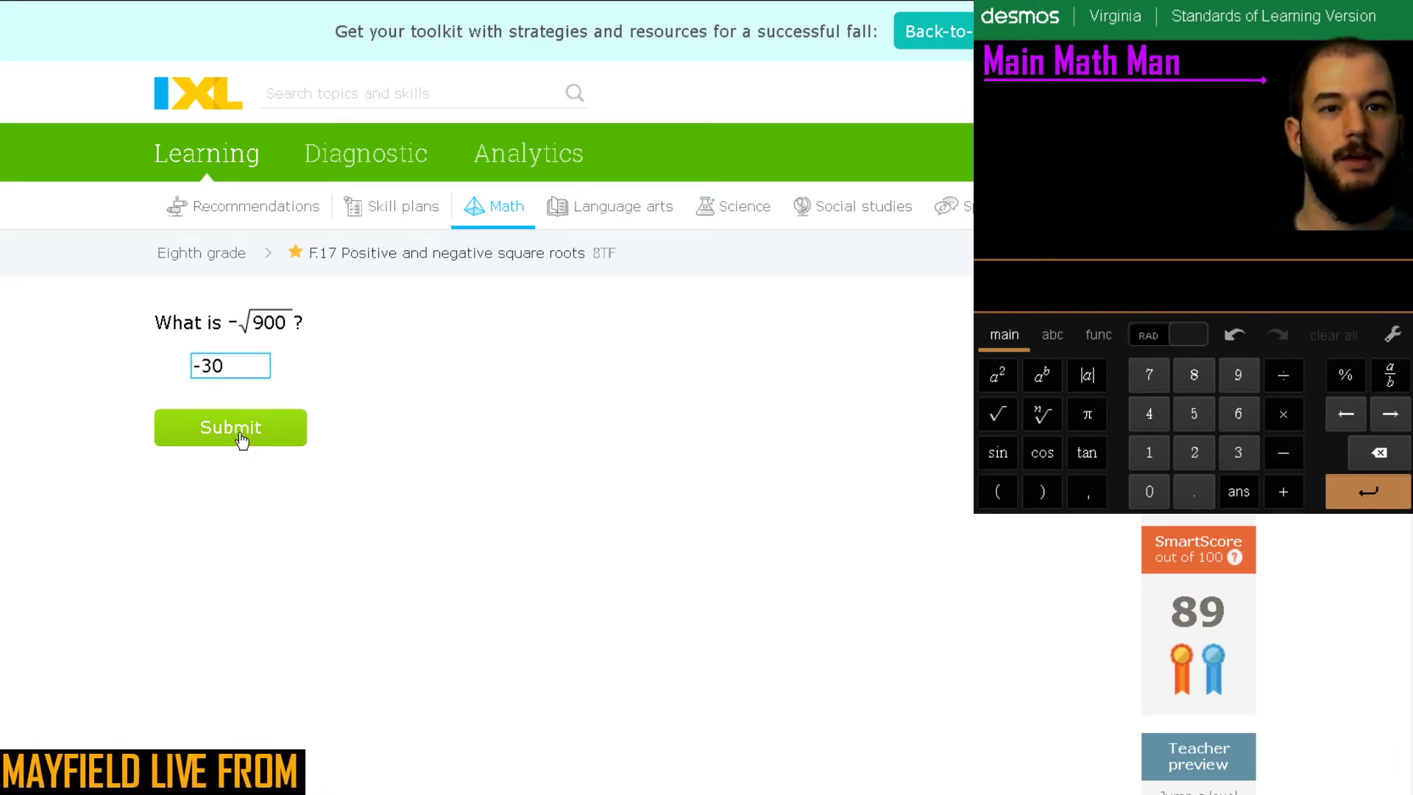
pyautogui.click(237, 437)
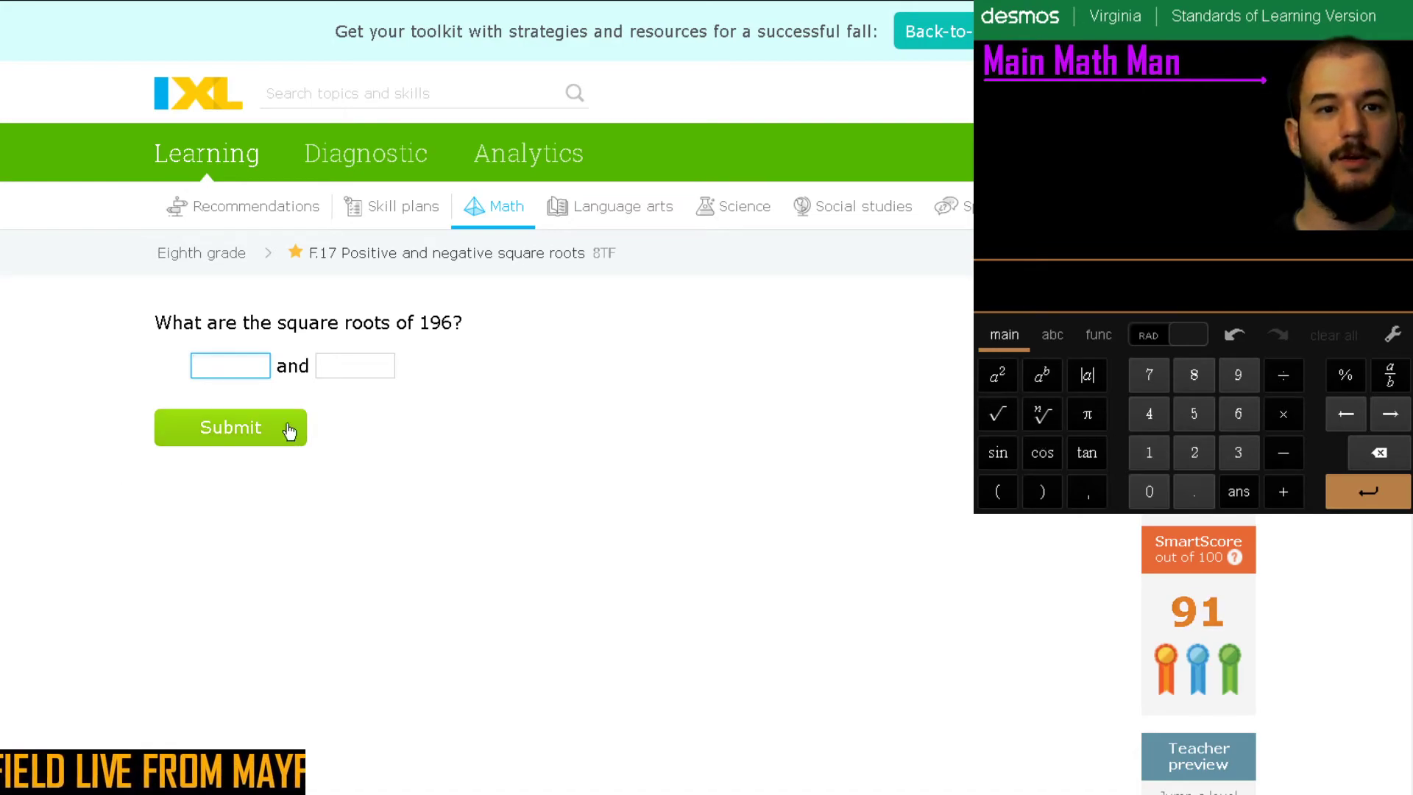
# Compute √196 = 14 on Desmos and submit 14 and −14 as the roots
pyautogui.click(998, 414)
pyautogui.click(1149, 452)
pyautogui.click(1239, 375)
pyautogui.click(1239, 414)
pyautogui.click(224, 365)
pyautogui.write('14')
pyautogui.click(349, 365)
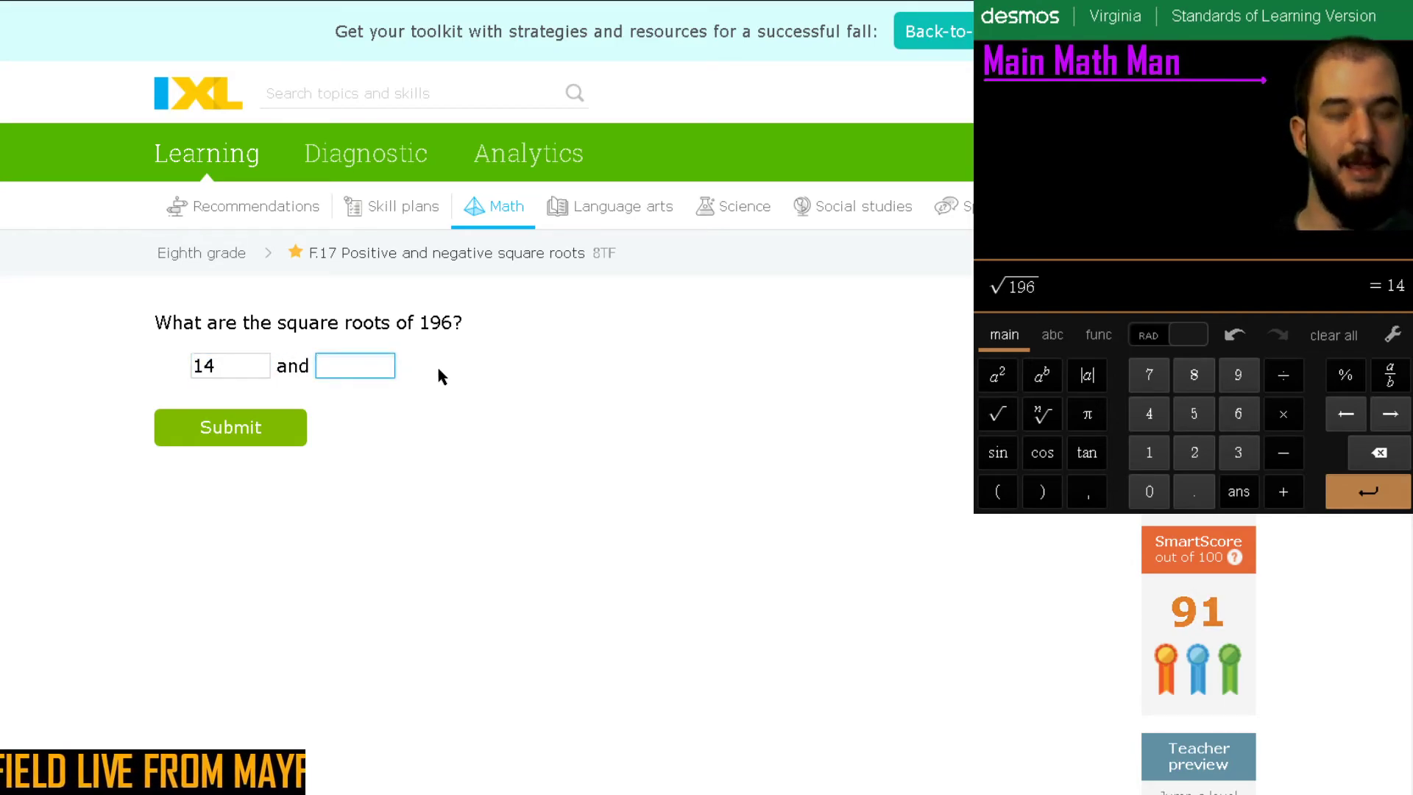
pyautogui.write('-14')
pyautogui.click(298, 434)
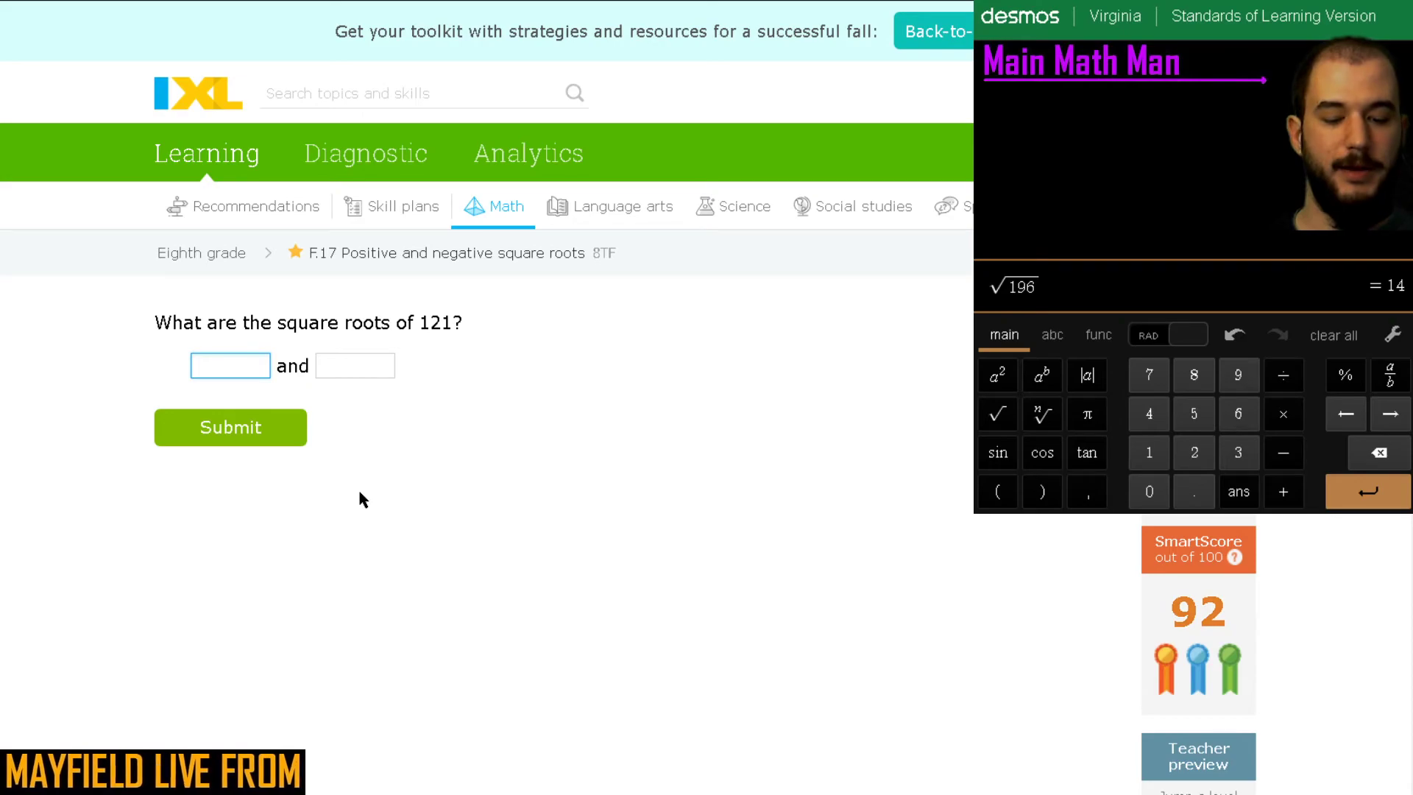
# Submit 11 and −11 as the square roots of 121, fixing a mistyped −22
pyautogui.write('11')
pyautogui.press('Tab')
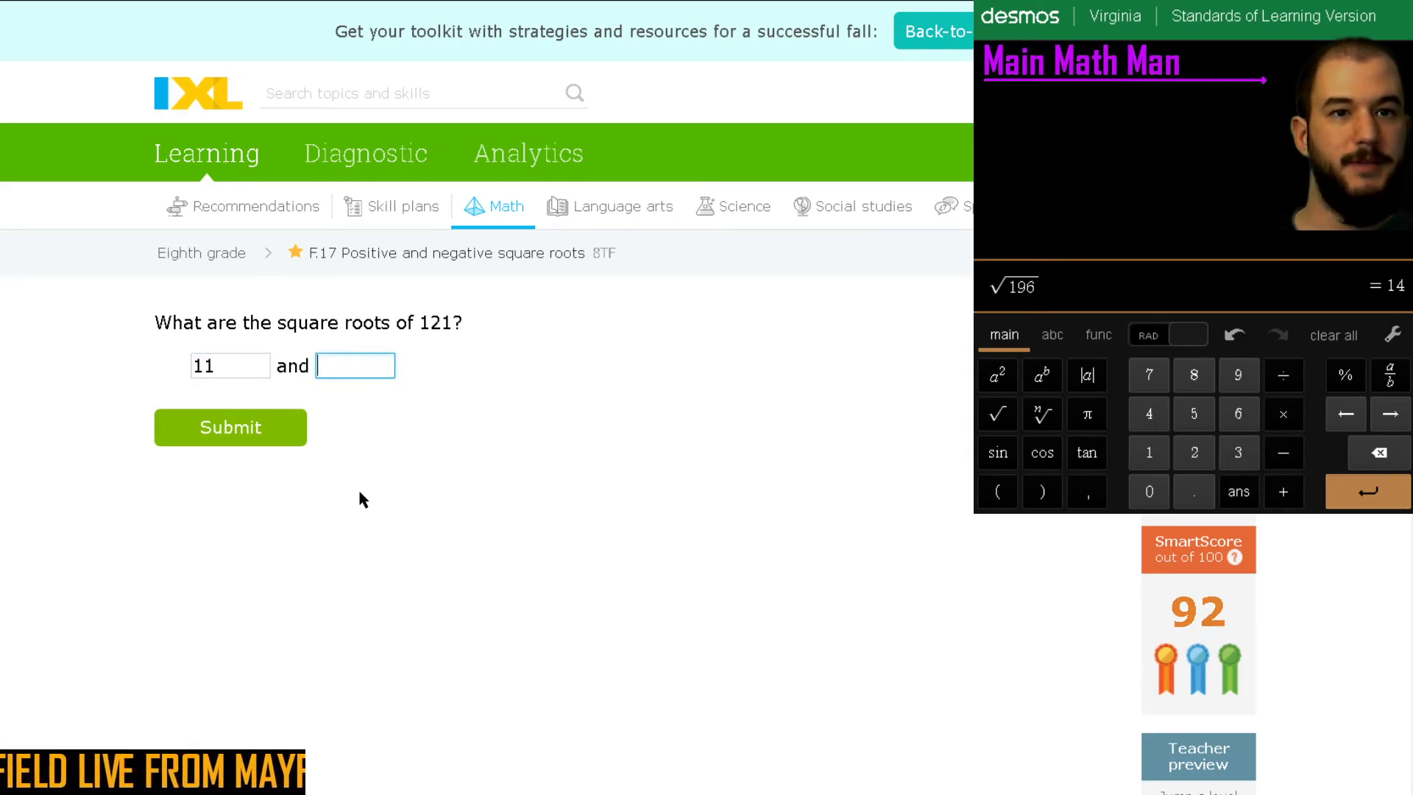
pyautogui.write('-22')
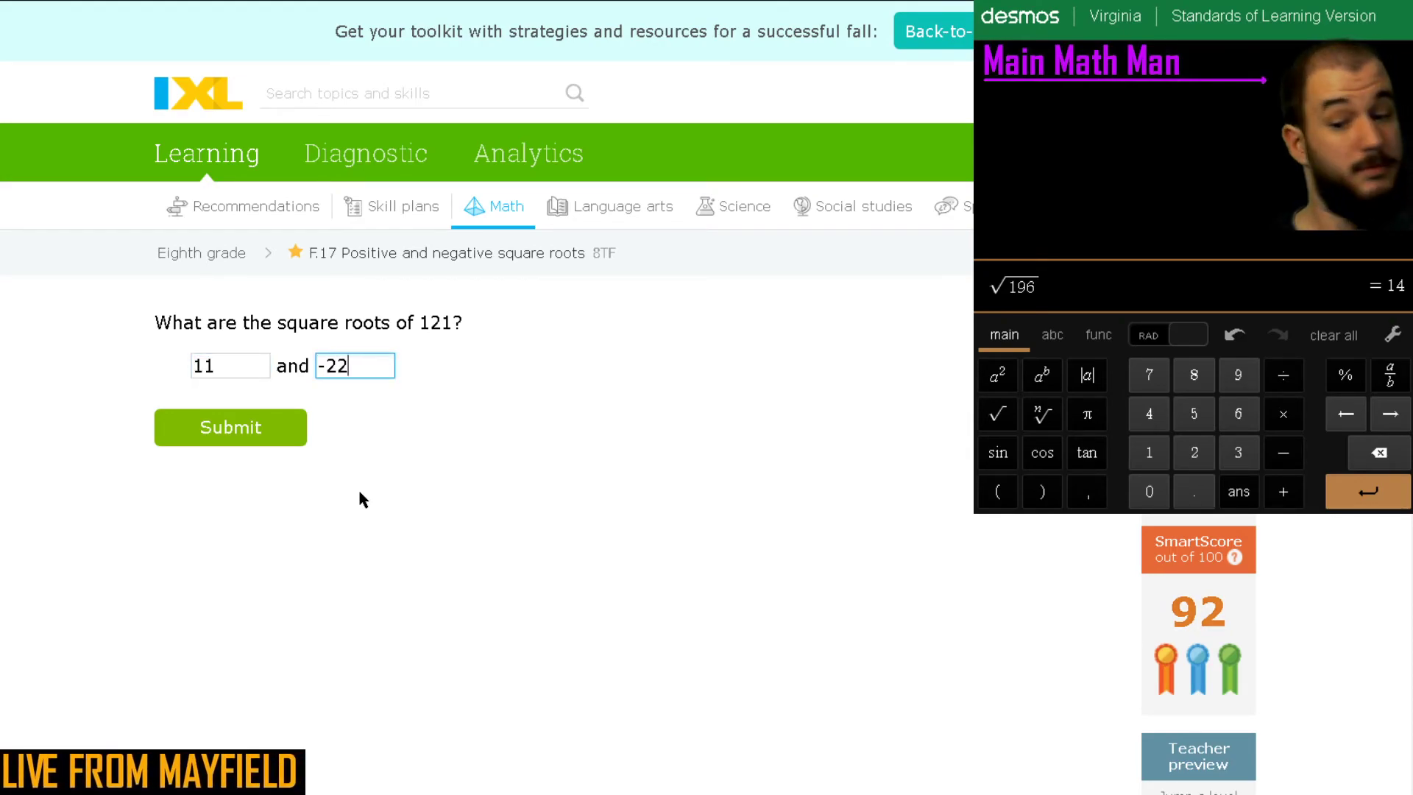
pyautogui.press('BackSpace')
pyautogui.press('BackSpace')
pyautogui.write('11')
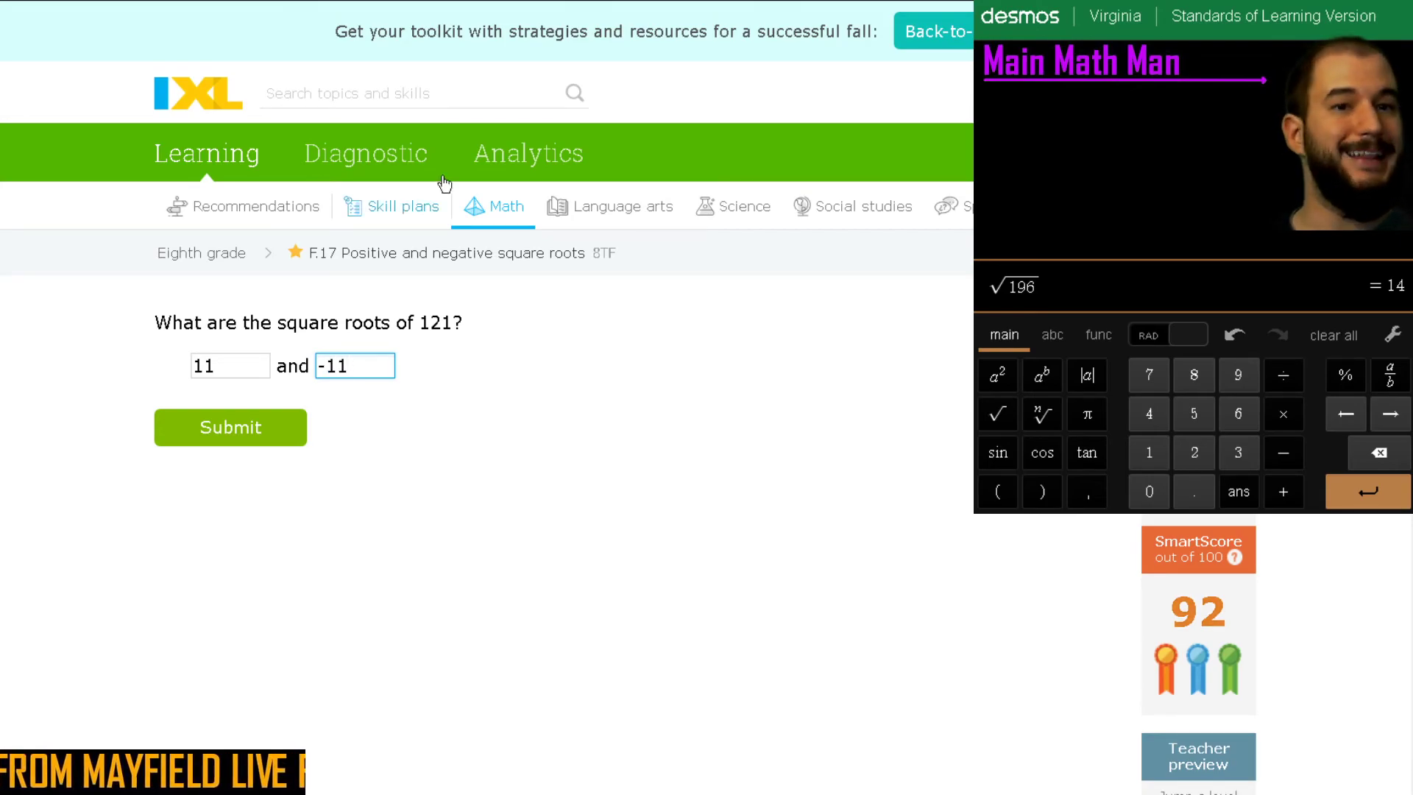
pyautogui.click(279, 441)
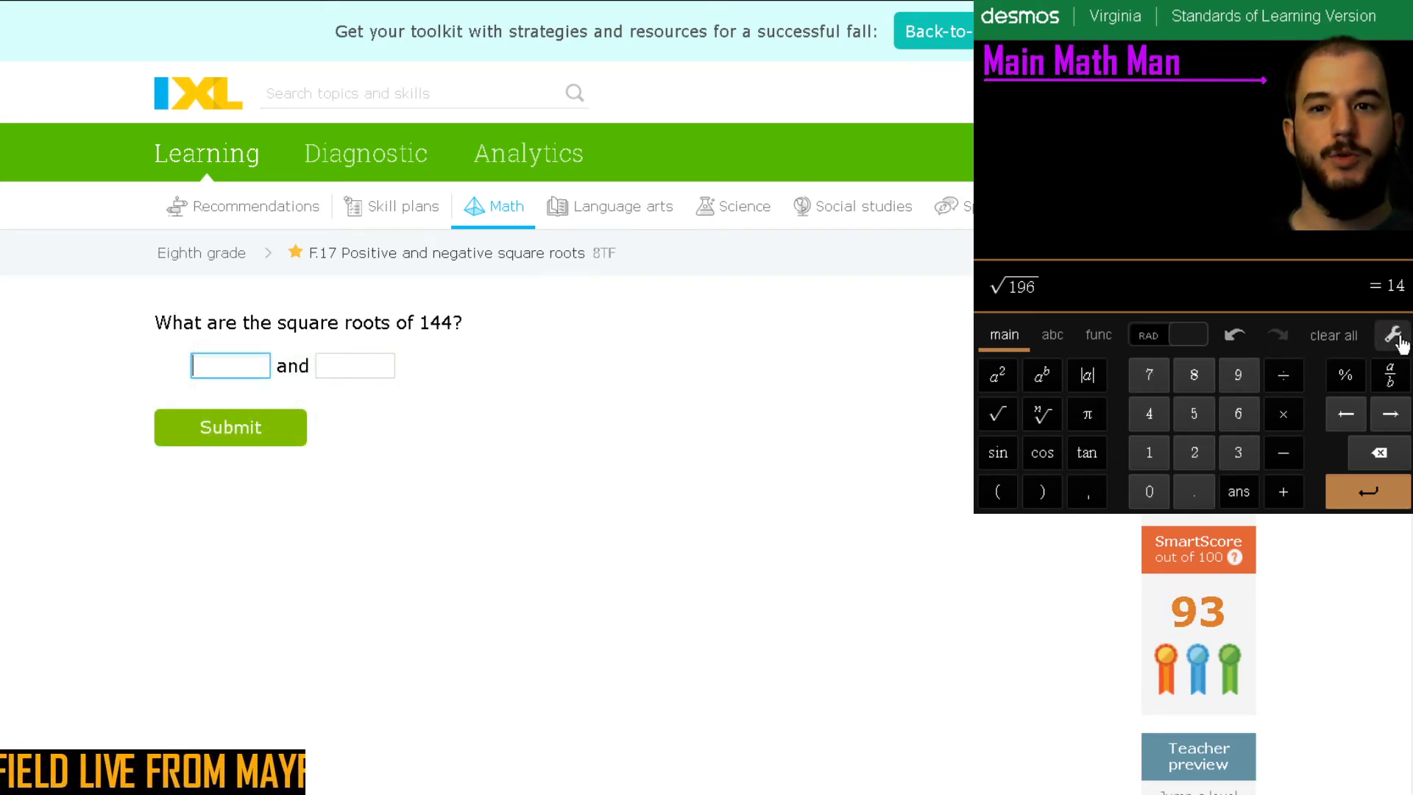
# Check √144 on Desmos and submit 12 and −12 as the roots
pyautogui.click(1332, 335)
pyautogui.click(1000, 416)
pyautogui.click(1150, 450)
pyautogui.click(1153, 421)
pyautogui.click(1152, 421)
pyautogui.click(258, 369)
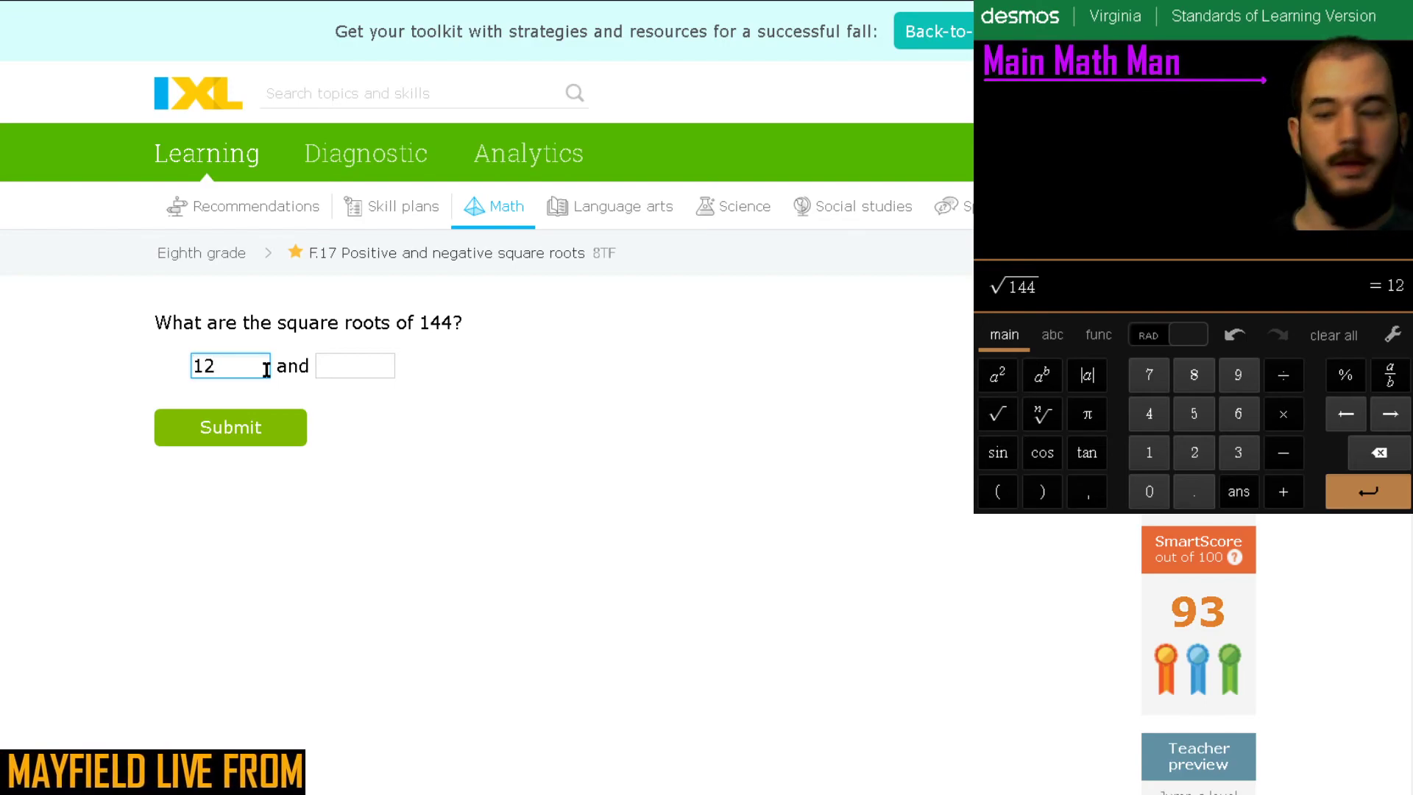
pyautogui.press('Tab')
pyautogui.write('-12')
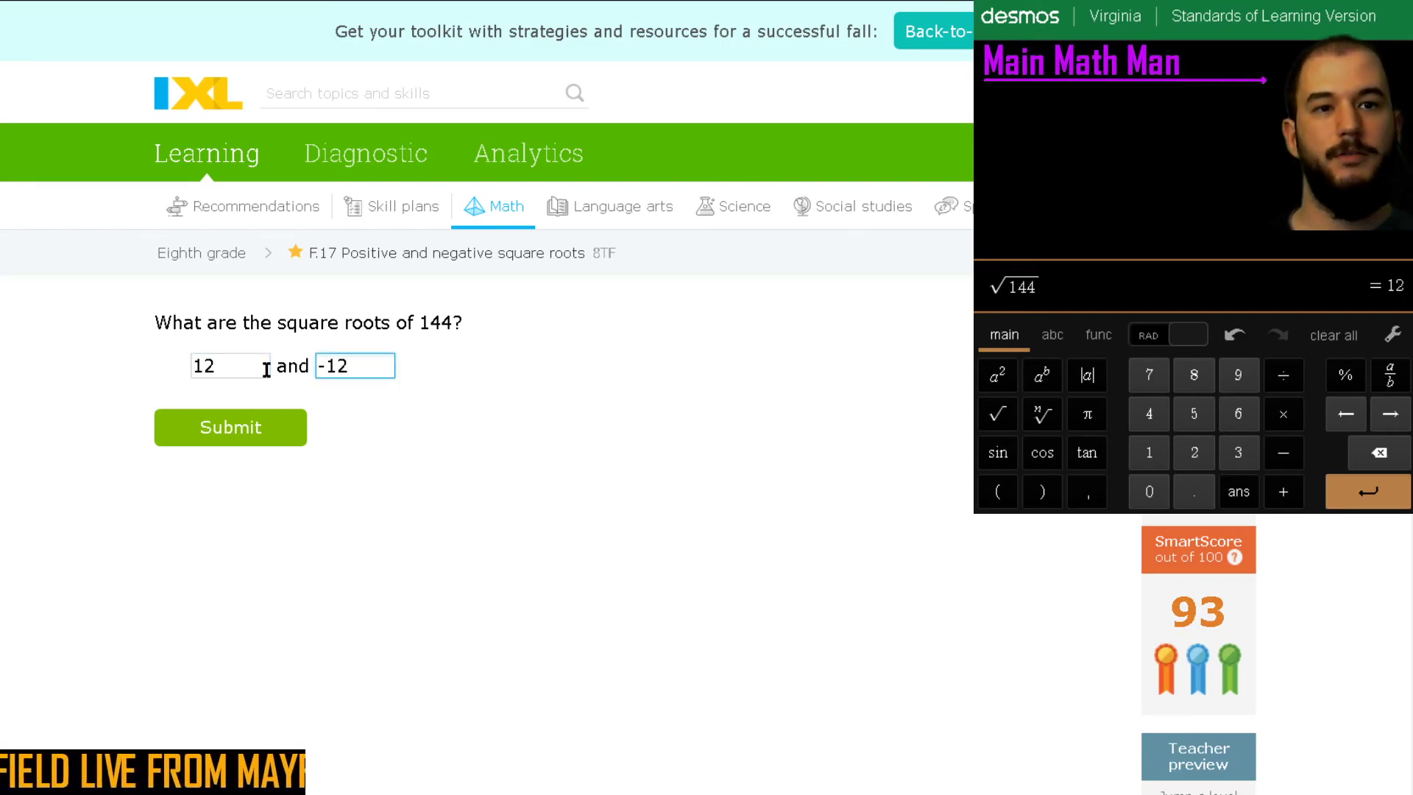
pyautogui.click(253, 423)
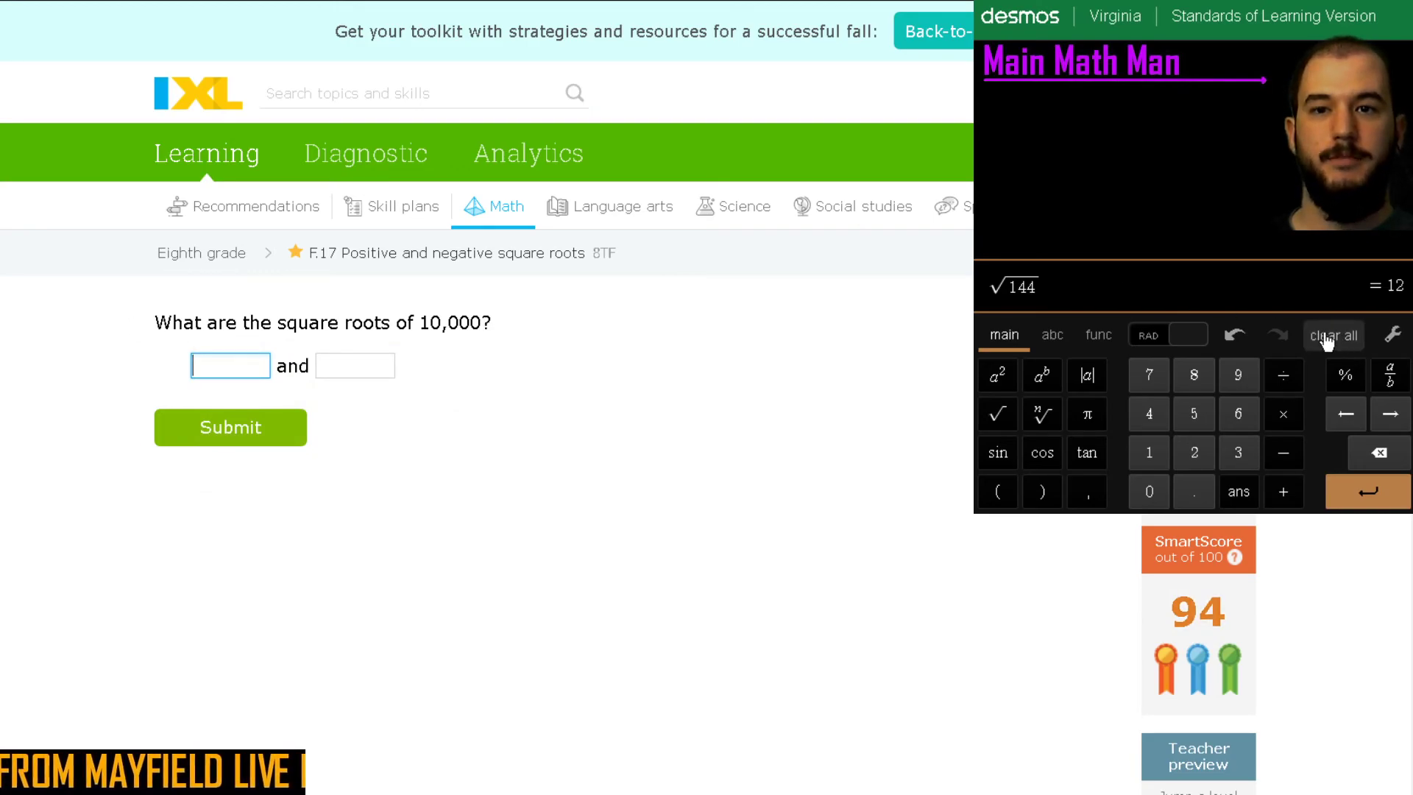
# Enter 100 as the first square root of 10,000, removing a stray 1
pyautogui.write('100')
pyautogui.click(351, 356)
pyautogui.write('1')
pyautogui.press('BackSpace')
# Submit ±100 for 10,000, then compute √256 and submit 16 and −16
pyautogui.write('-100')
pyautogui.click(244, 440)
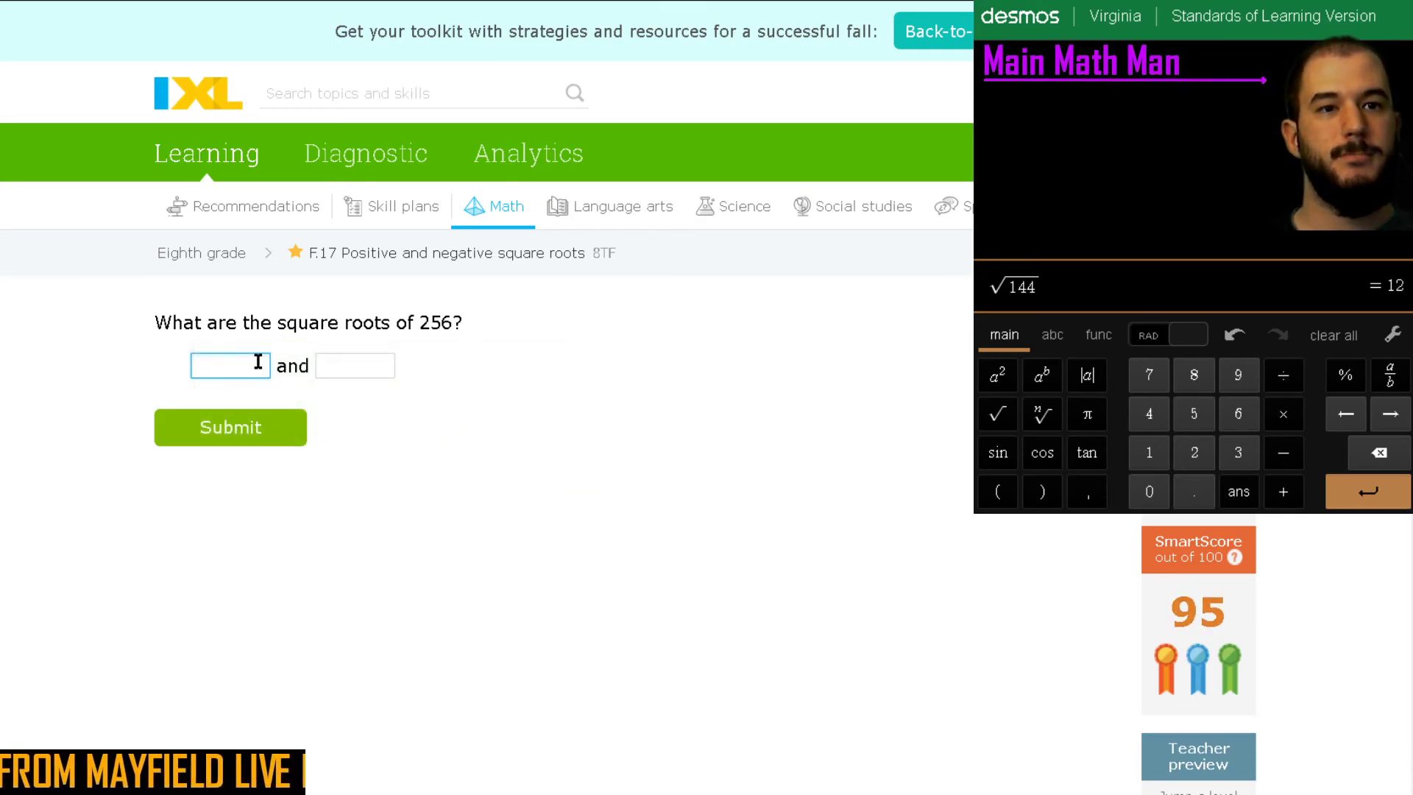
pyautogui.click(1332, 335)
pyautogui.click(993, 416)
pyautogui.click(1196, 452)
pyautogui.click(1194, 416)
pyautogui.click(1240, 415)
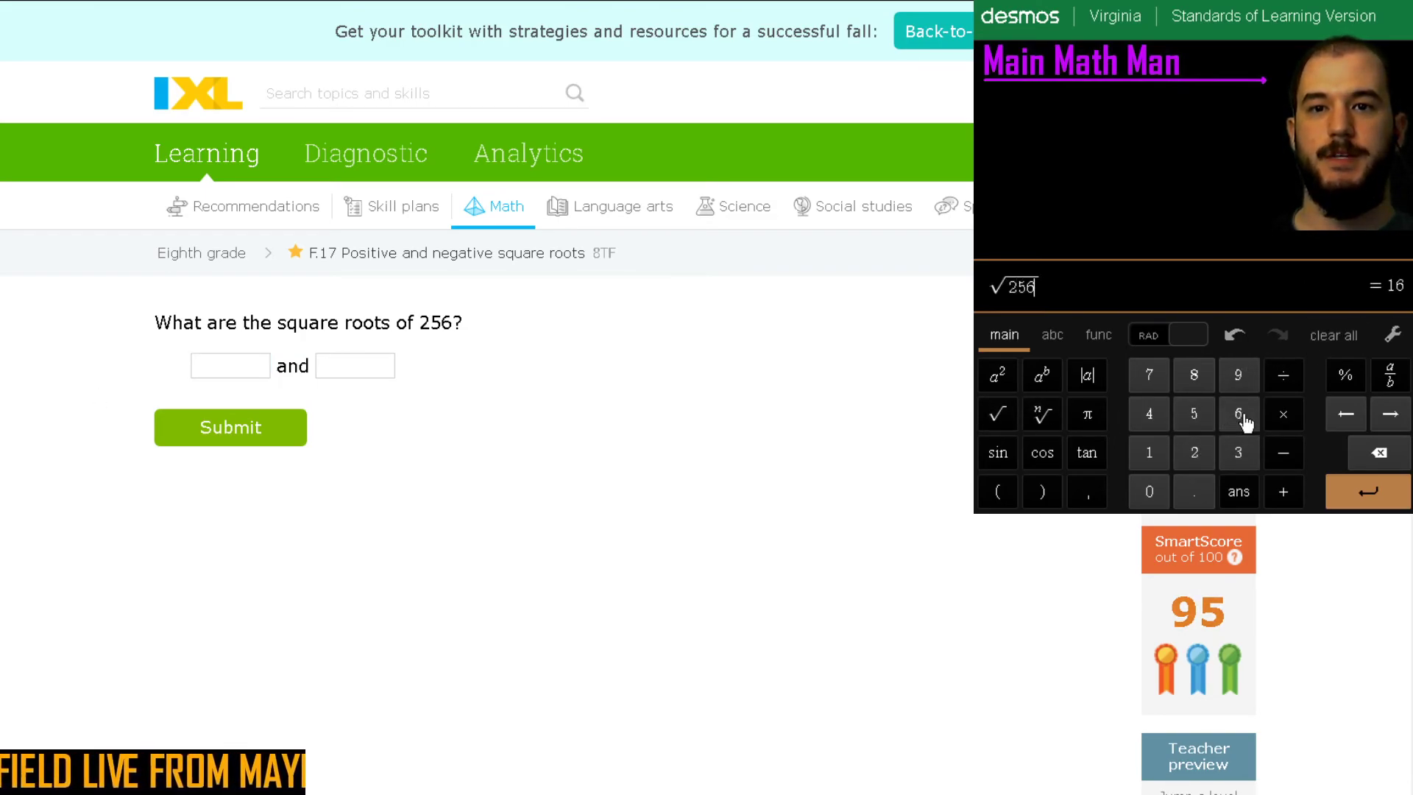
pyautogui.click(234, 363)
pyautogui.write('16')
pyautogui.press('Tab')
pyautogui.write('-16')
pyautogui.click(231, 440)
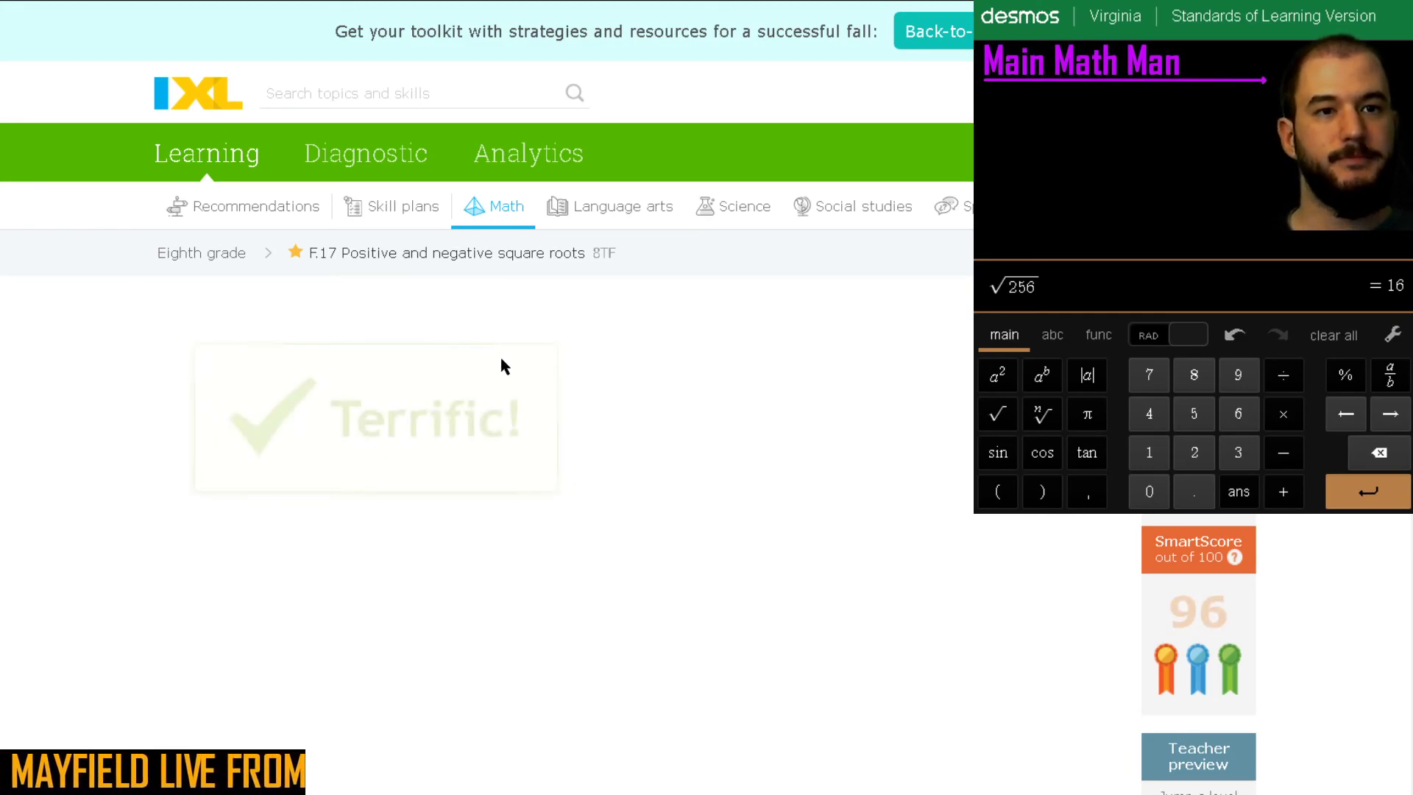
# Highlight the words Positive, negative, square and roots while reading the question
pyautogui.doubleClick(379, 251)
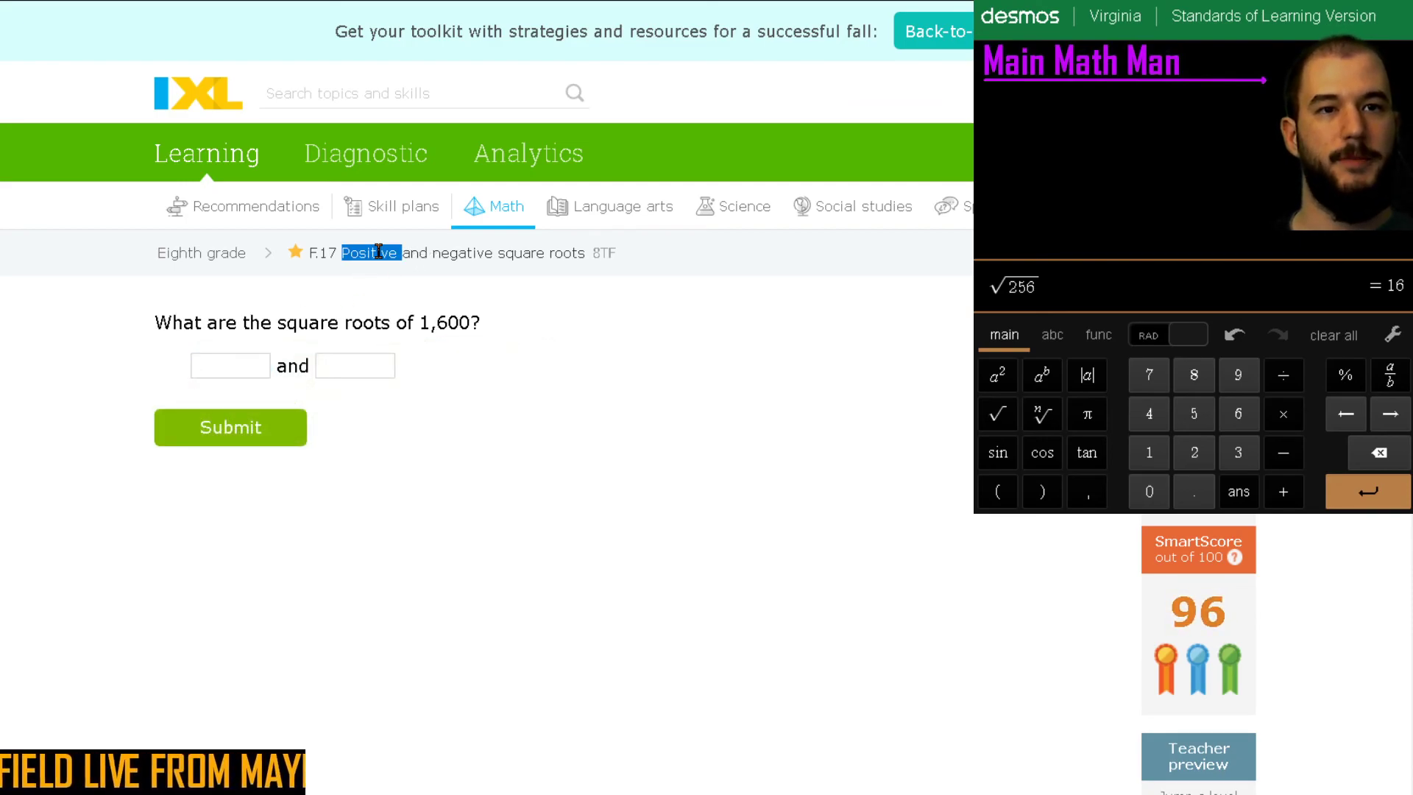
pyautogui.doubleClick(471, 252)
pyautogui.doubleClick(333, 320)
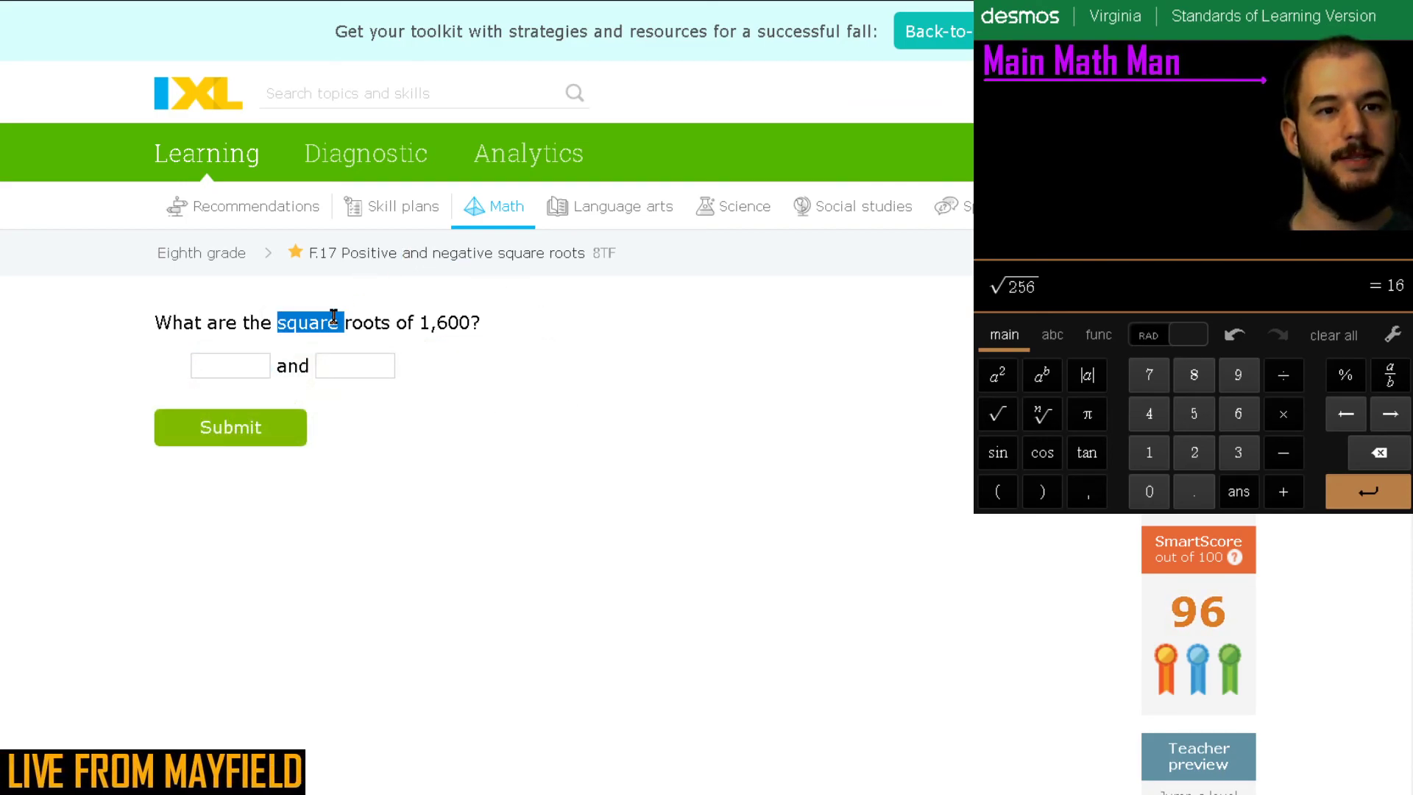
pyautogui.moveTo(391, 322); pyautogui.dragTo(351, 322)
pyautogui.click(395, 266)
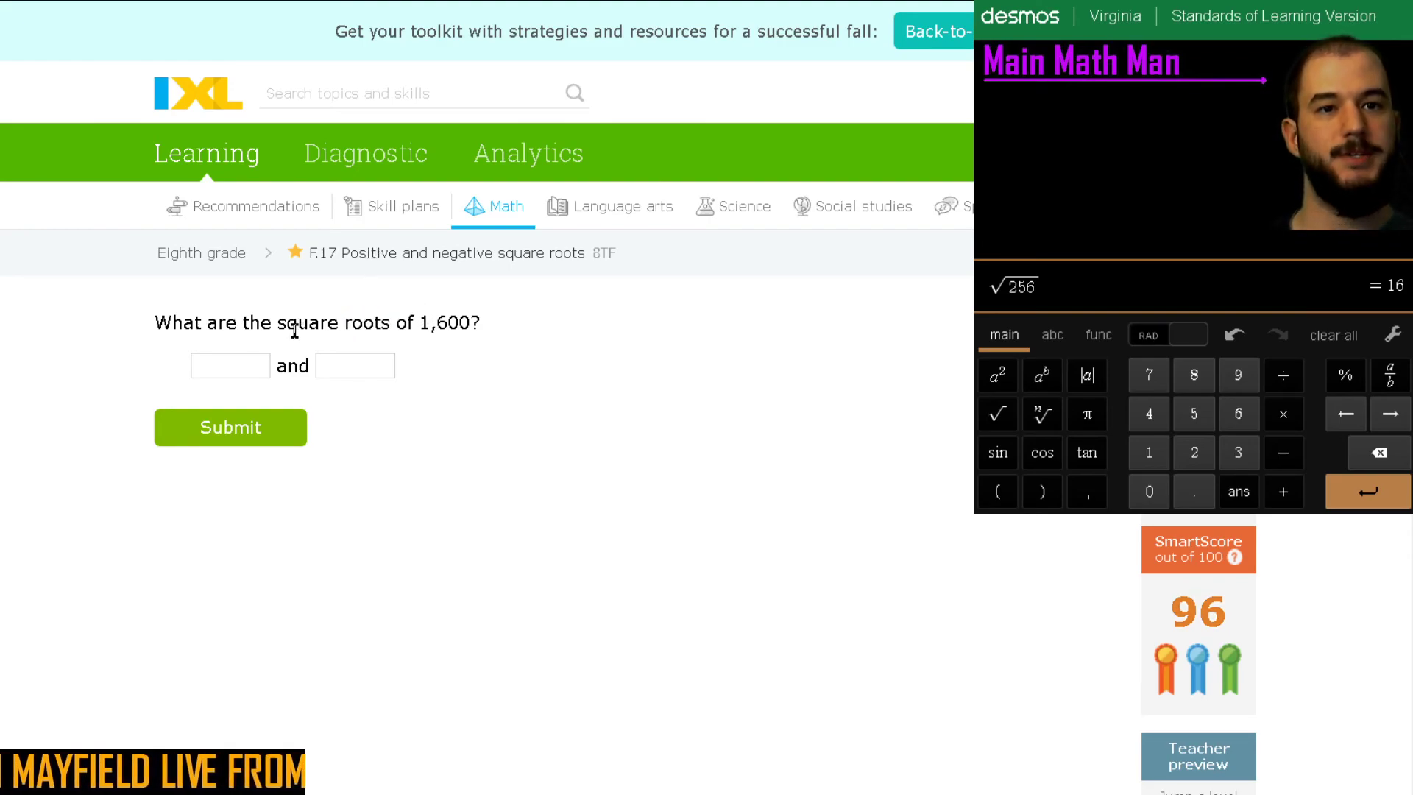
# Clear the calculator and submit 40 and −40 as the square roots of 1,600
pyautogui.click(255, 361)
pyautogui.click(1333, 337)
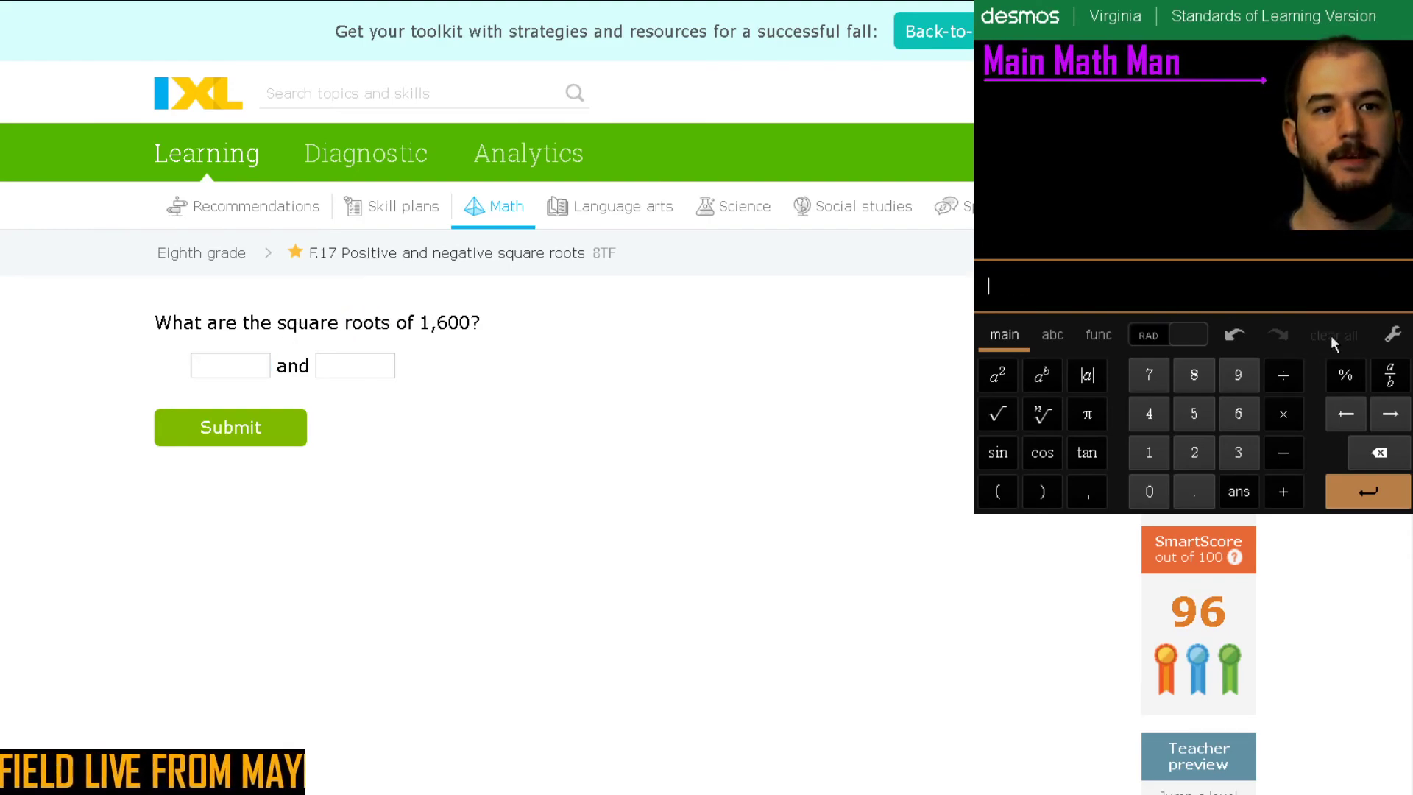
pyautogui.click(999, 418)
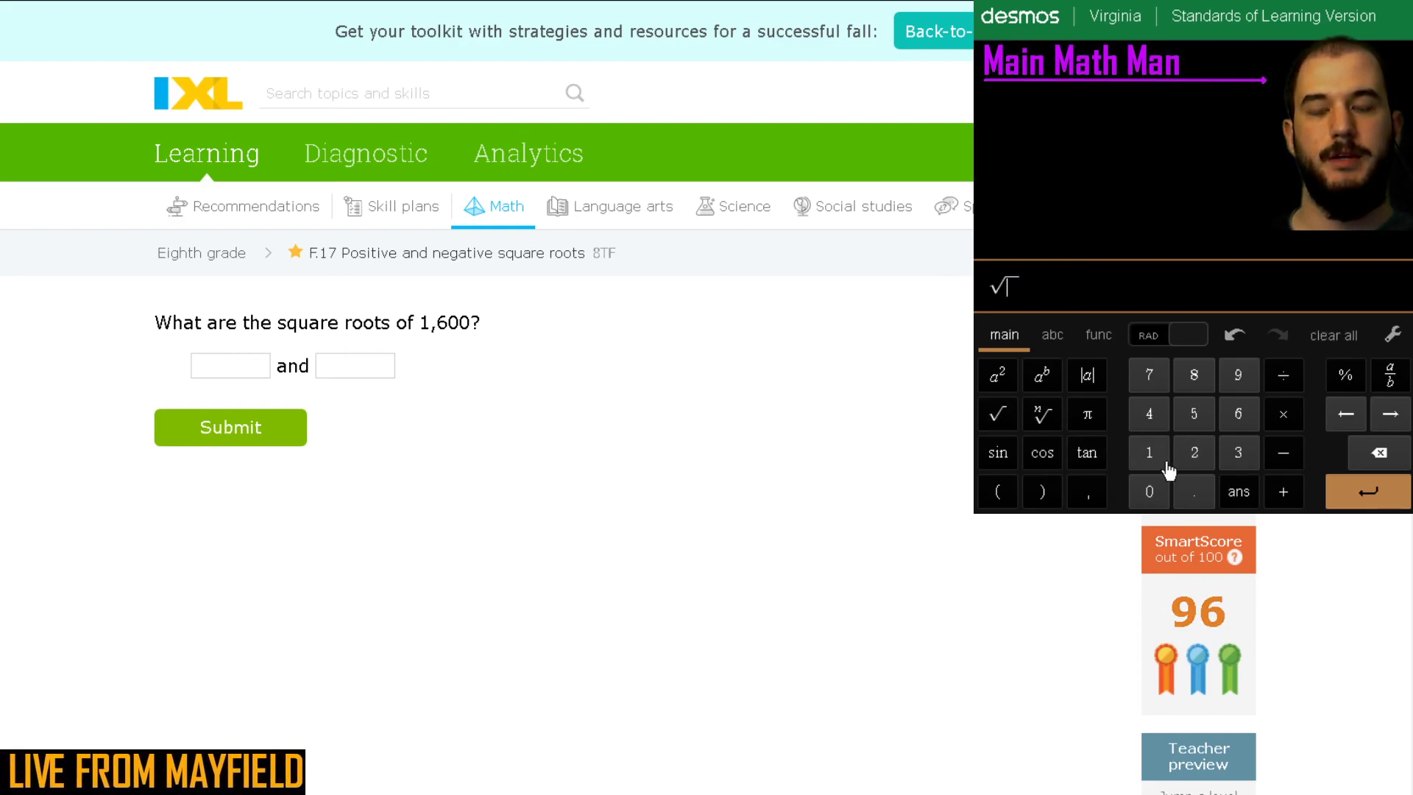
pyautogui.click(1354, 337)
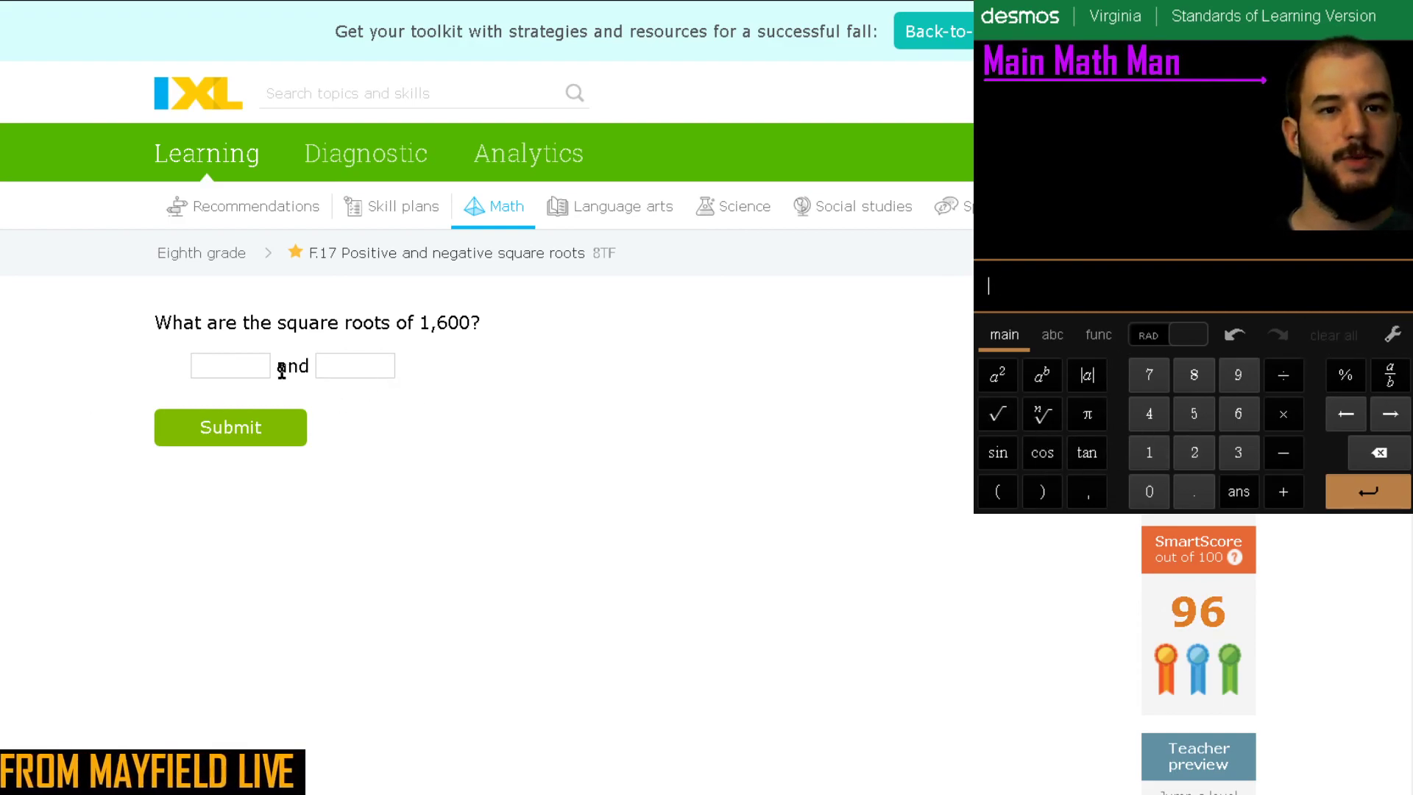
pyautogui.click(218, 371)
pyautogui.write('40')
pyautogui.click(339, 361)
pyautogui.write('-40')
pyautogui.click(231, 427)
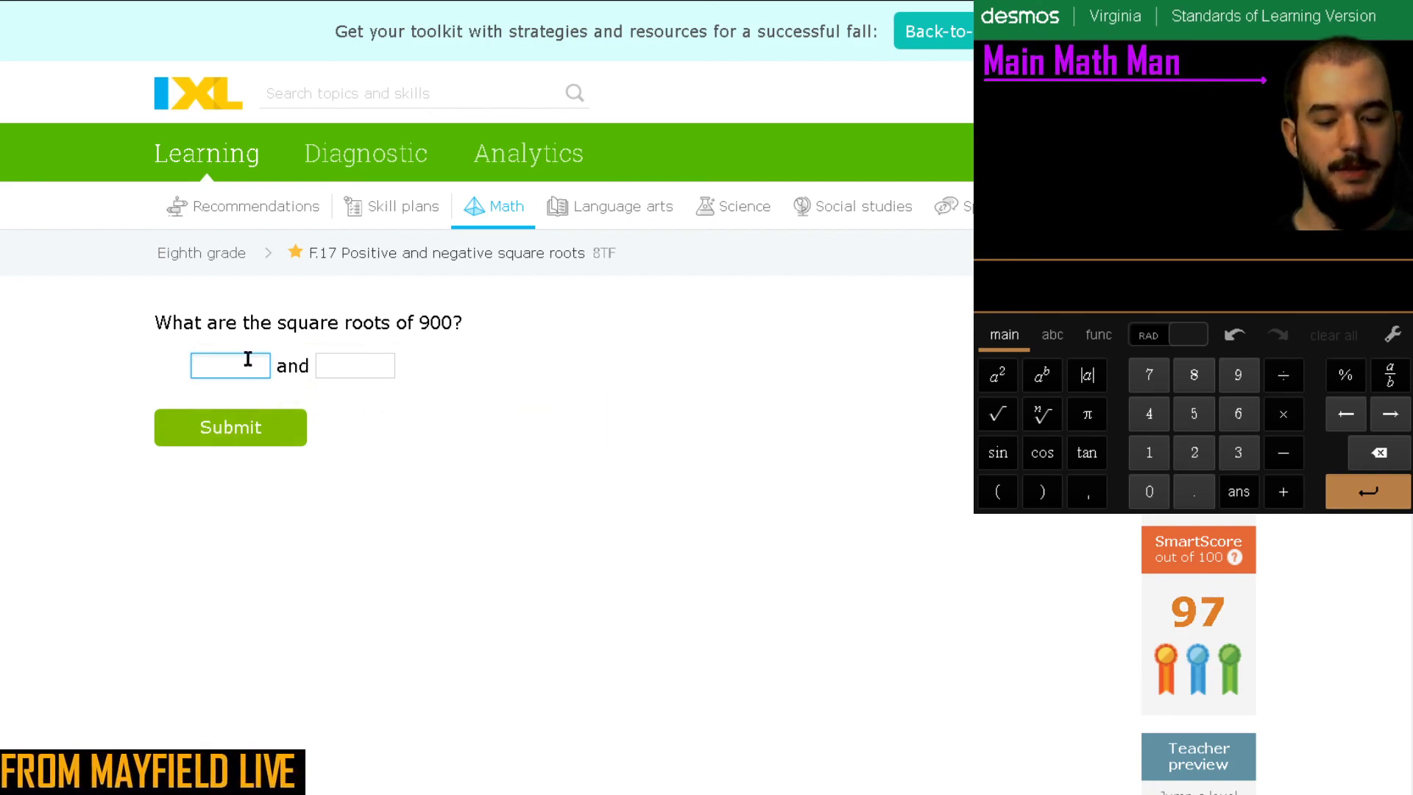
# Answer 900, 8,100 and 169 with ±30, ±90 and ±13, submitting each with Enter
pyautogui.write('30')
pyautogui.press('Tab')
pyautogui.write('-')
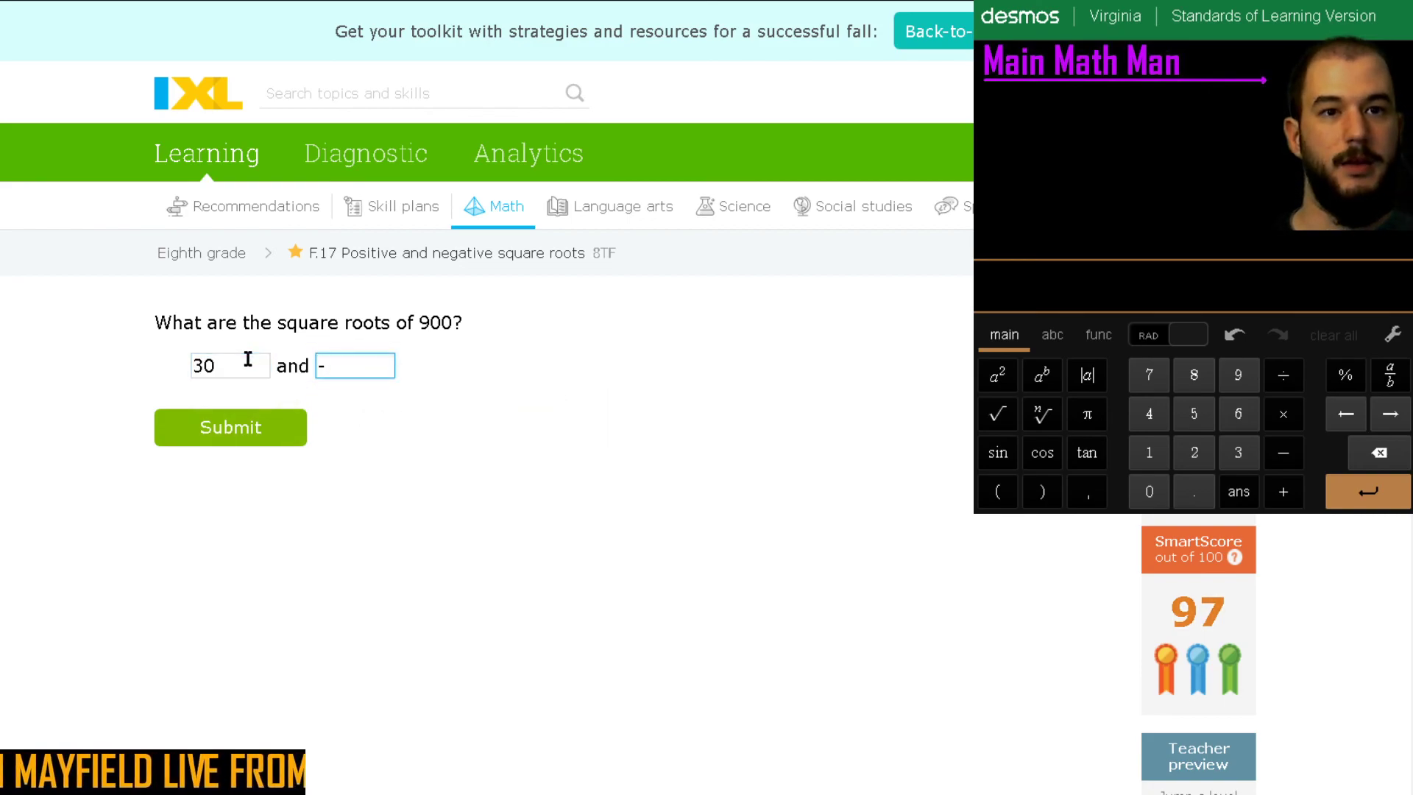
pyautogui.press('Return')
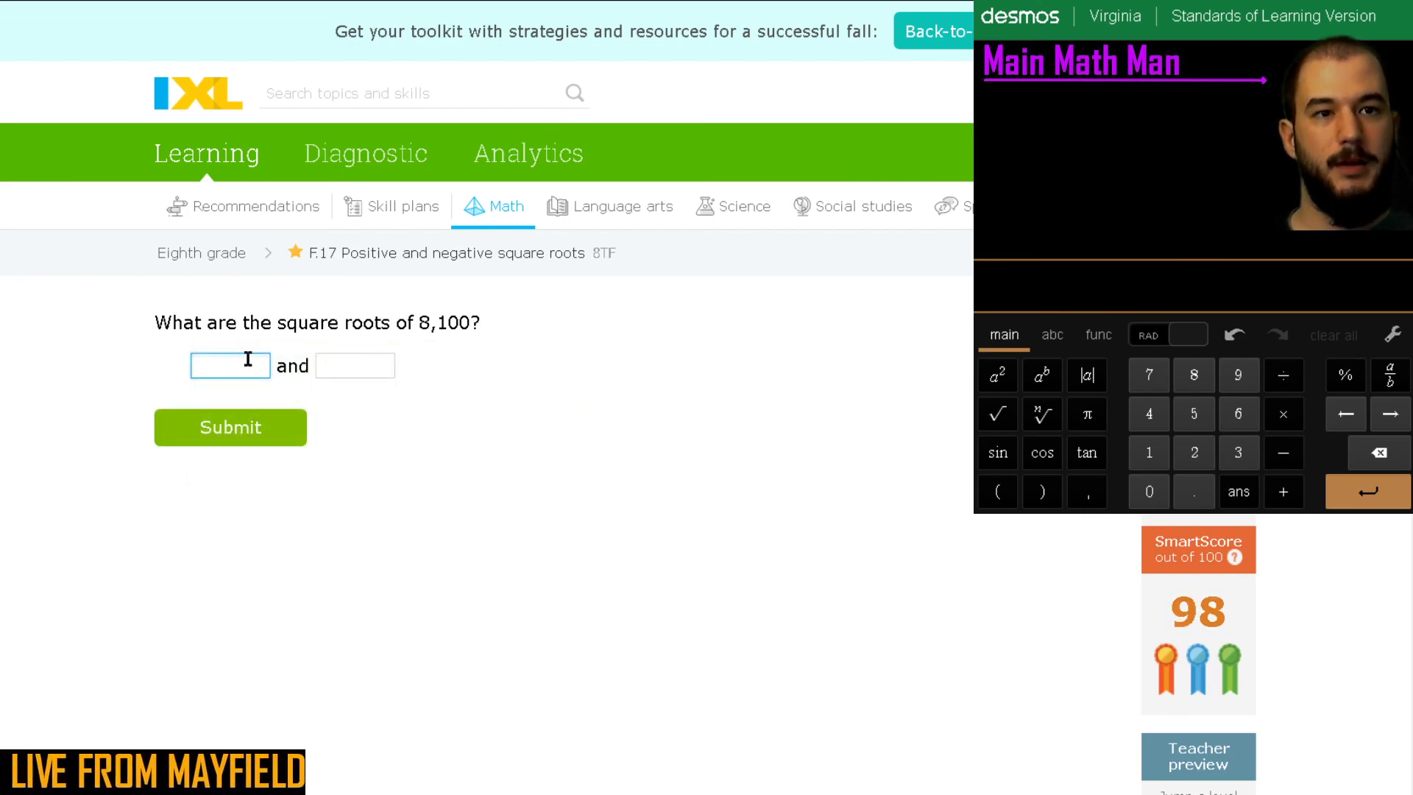
pyautogui.write('90')
pyautogui.press('Tab')
pyautogui.write('-90')
pyautogui.press('Return')
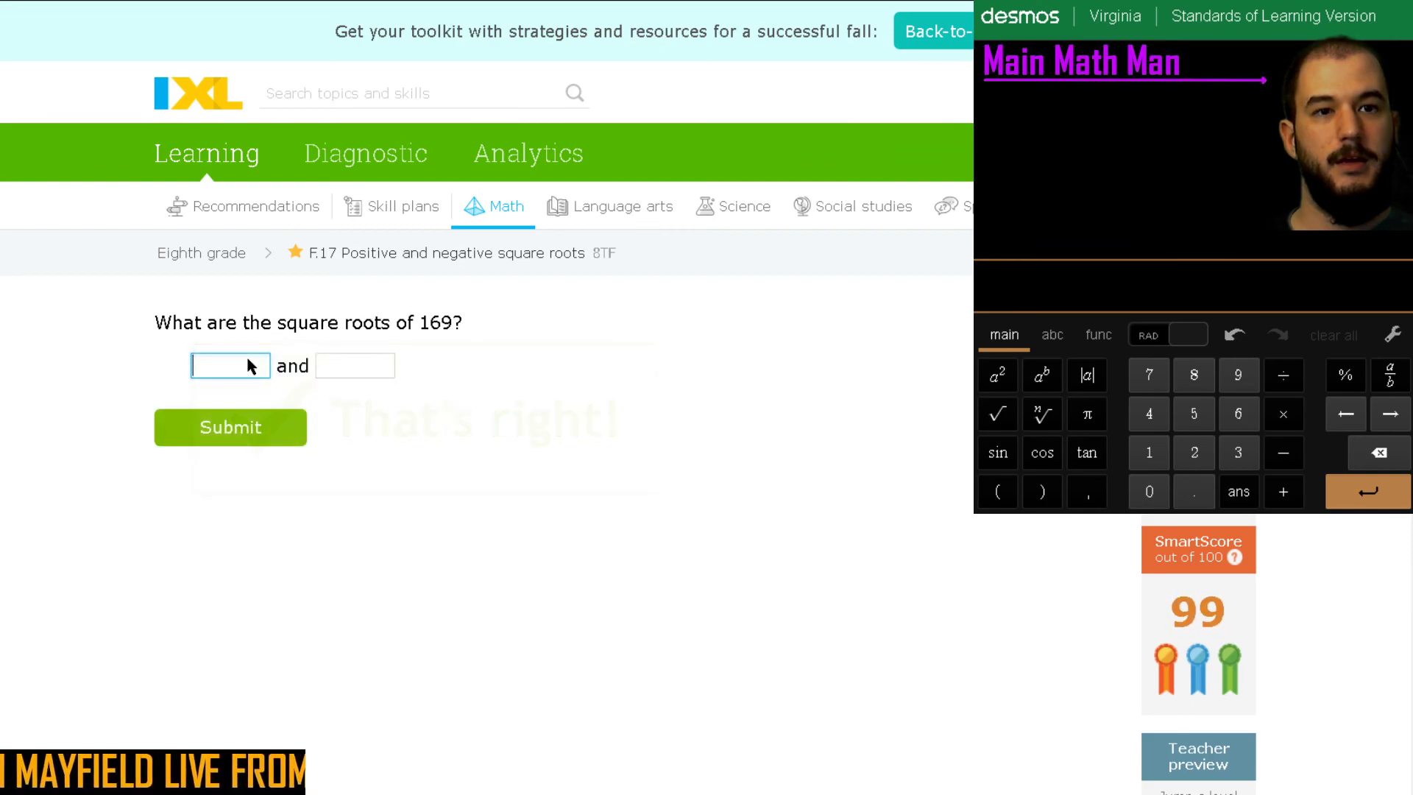
pyautogui.write('13')
pyautogui.press('Tab')
pyautogui.write('-13')
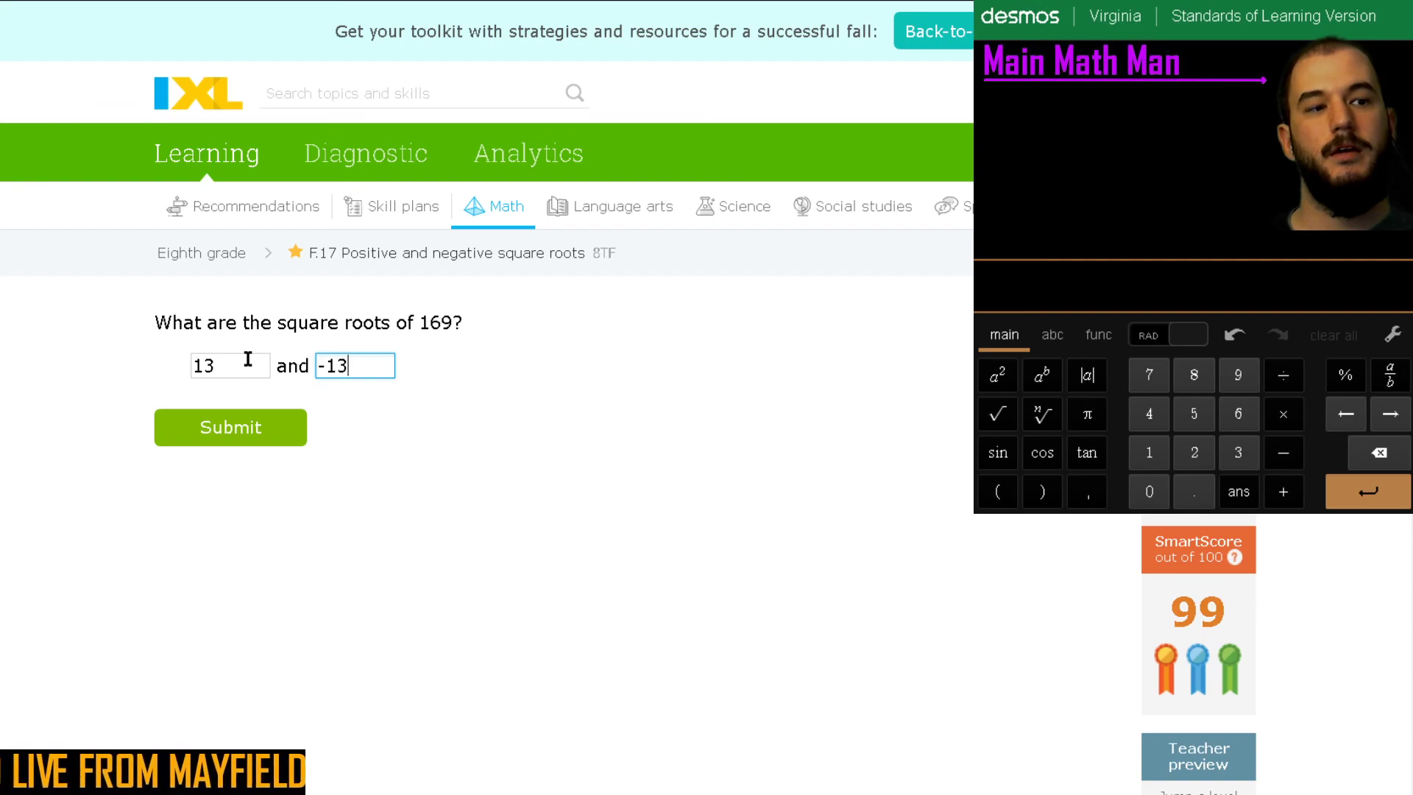
pyautogui.press('Return')
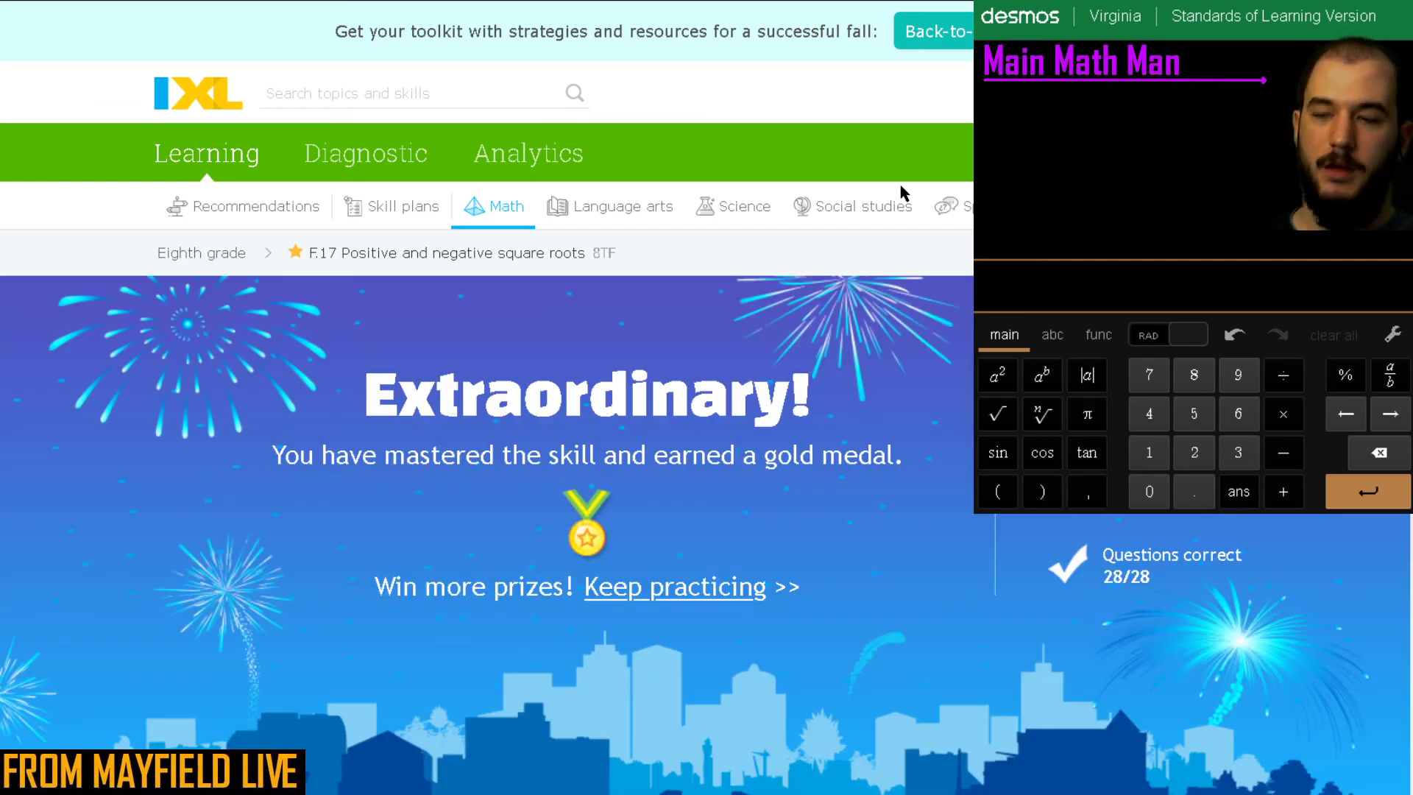